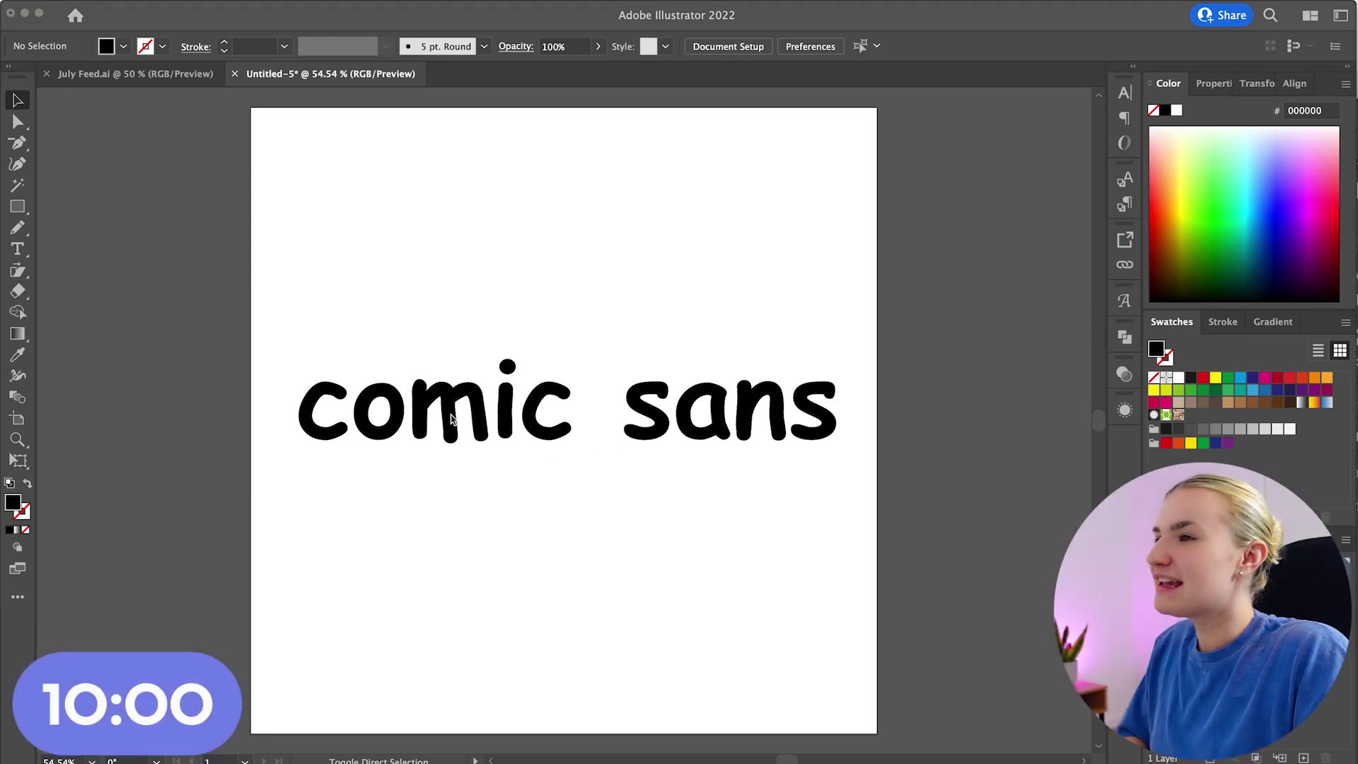
# Step: Replace the "comic sans" text on the artboard with ANGER
pyautogui.click(328, 424)
pyautogui.doubleClick(327, 424)
pyautogui.moveTo(327, 424); pyautogui.dragTo(888, 408)
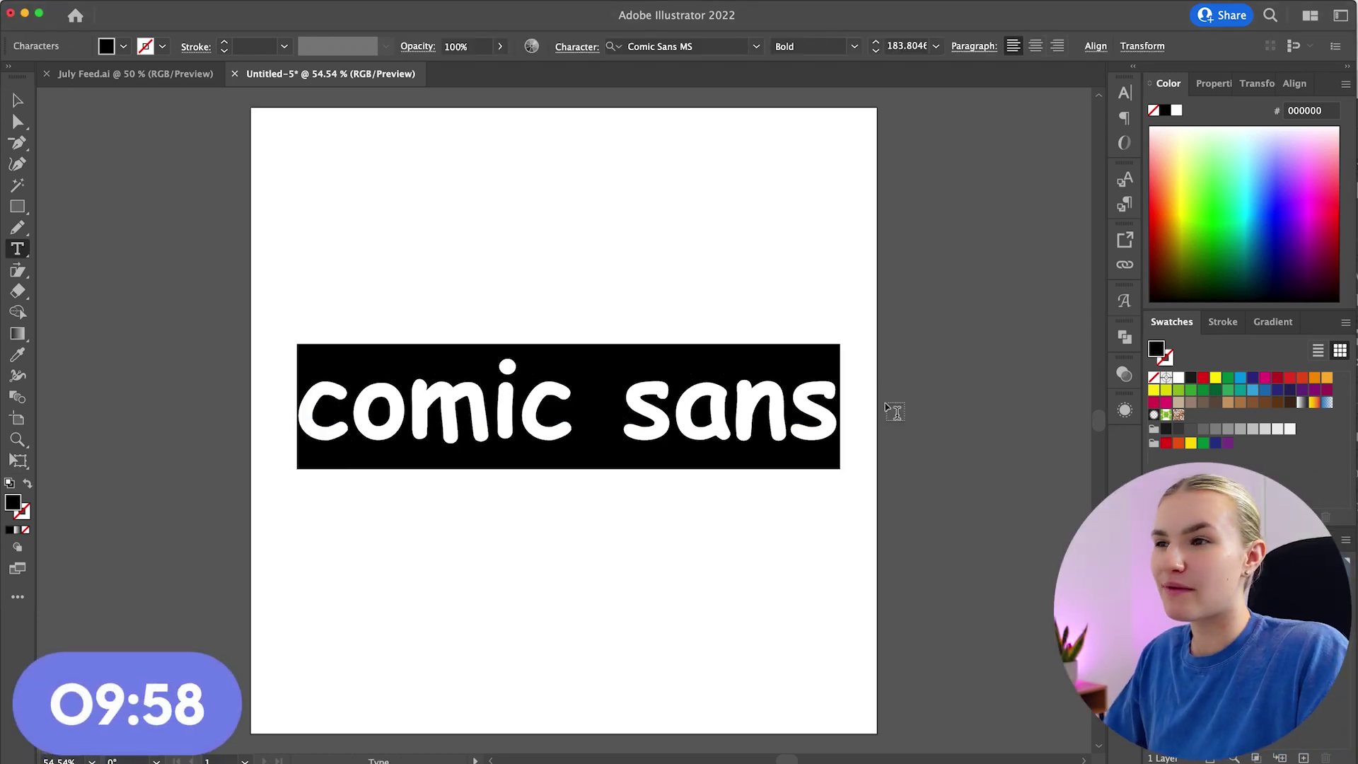
pyautogui.write('ANGER')
pyautogui.press('Escape')
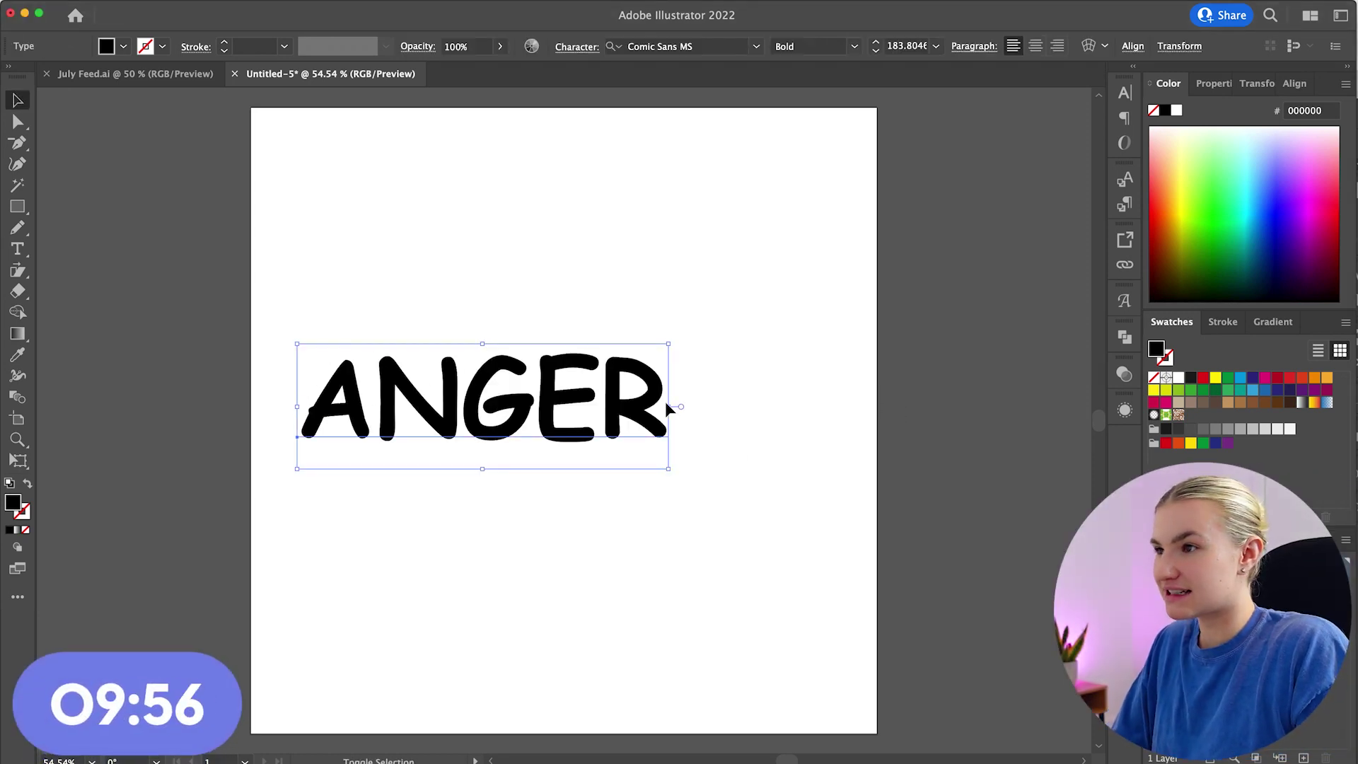
# Step: Enlarge the ANGER text to nearly fill the artboard's width and convert it to outlines
pyautogui.moveTo(664, 406); pyautogui.dragTo(795, 408)
pyautogui.press('super+shift+o')
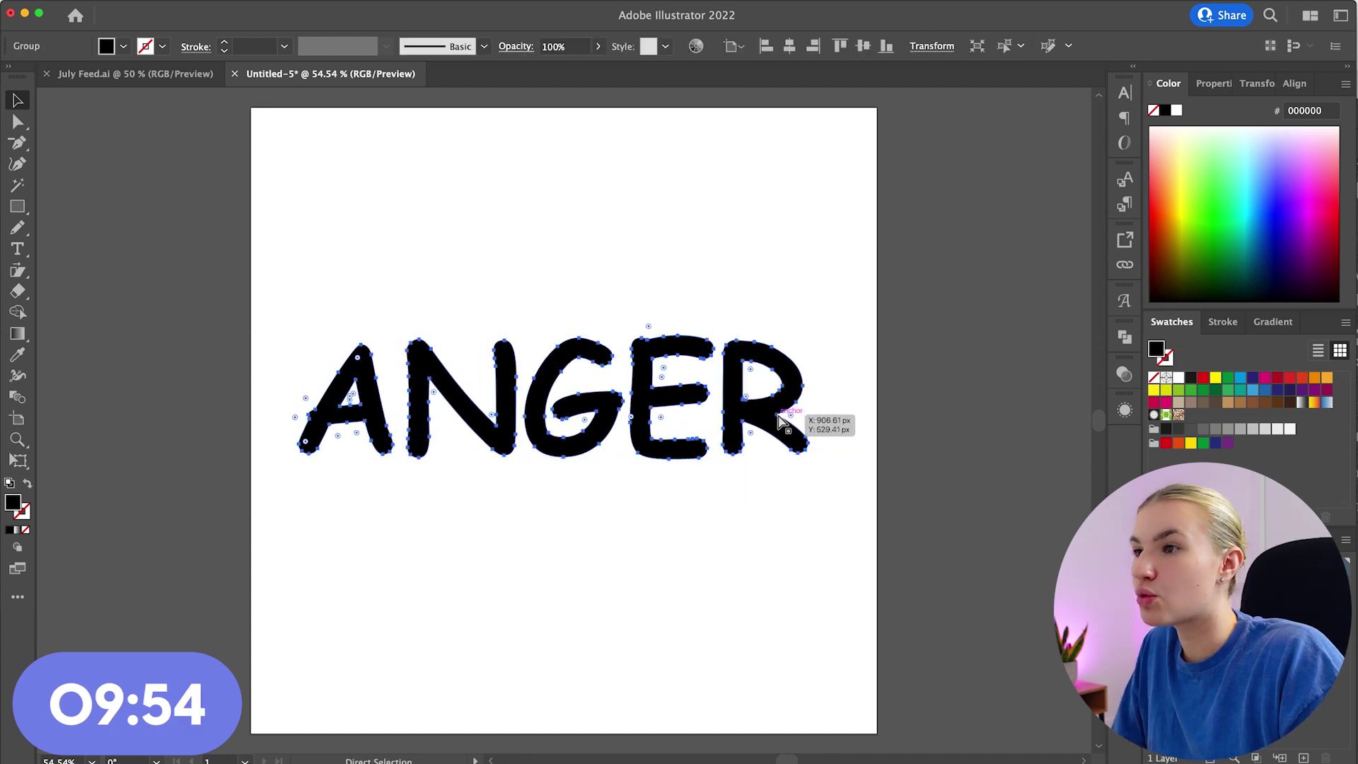
# Step: Cut the rounded tops of the A and N flat with the Eraser's rectangular mode
pyautogui.press('super+equal')
pyautogui.press('super+equal')
pyautogui.hscroll(-3, 716, 277)
pyautogui.click(23, 292)
pyautogui.hscroll(1, 260, 246)
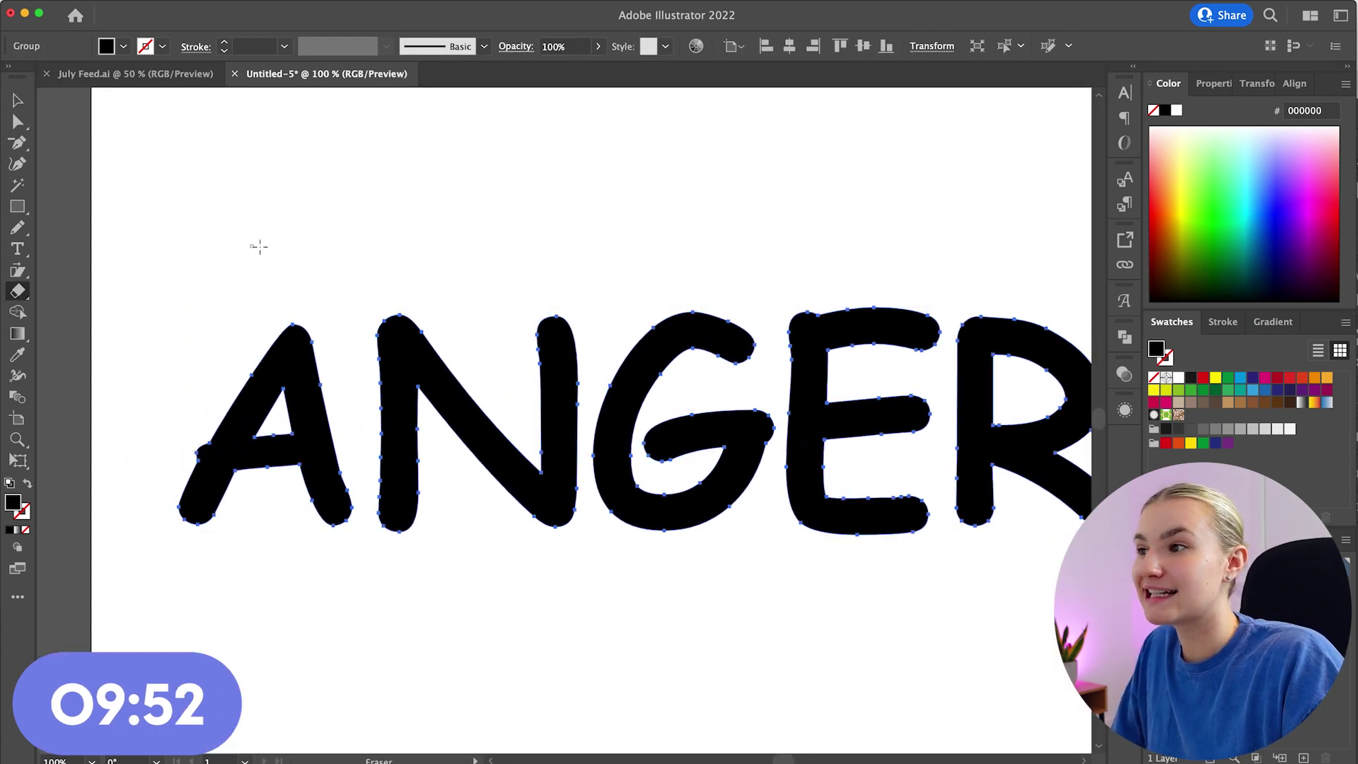
pyautogui.moveTo(147, 286)
pyautogui.mouseDown()
pyautogui.moveTo(232, 311)
pyautogui.moveTo(527, 348)
pyautogui.moveTo(494, 370)
pyautogui.mouseUp()
# Step: Square off both ends of the G's crossbar with rectangular eraser cuts
pyautogui.hscroll(5, 527, 332)
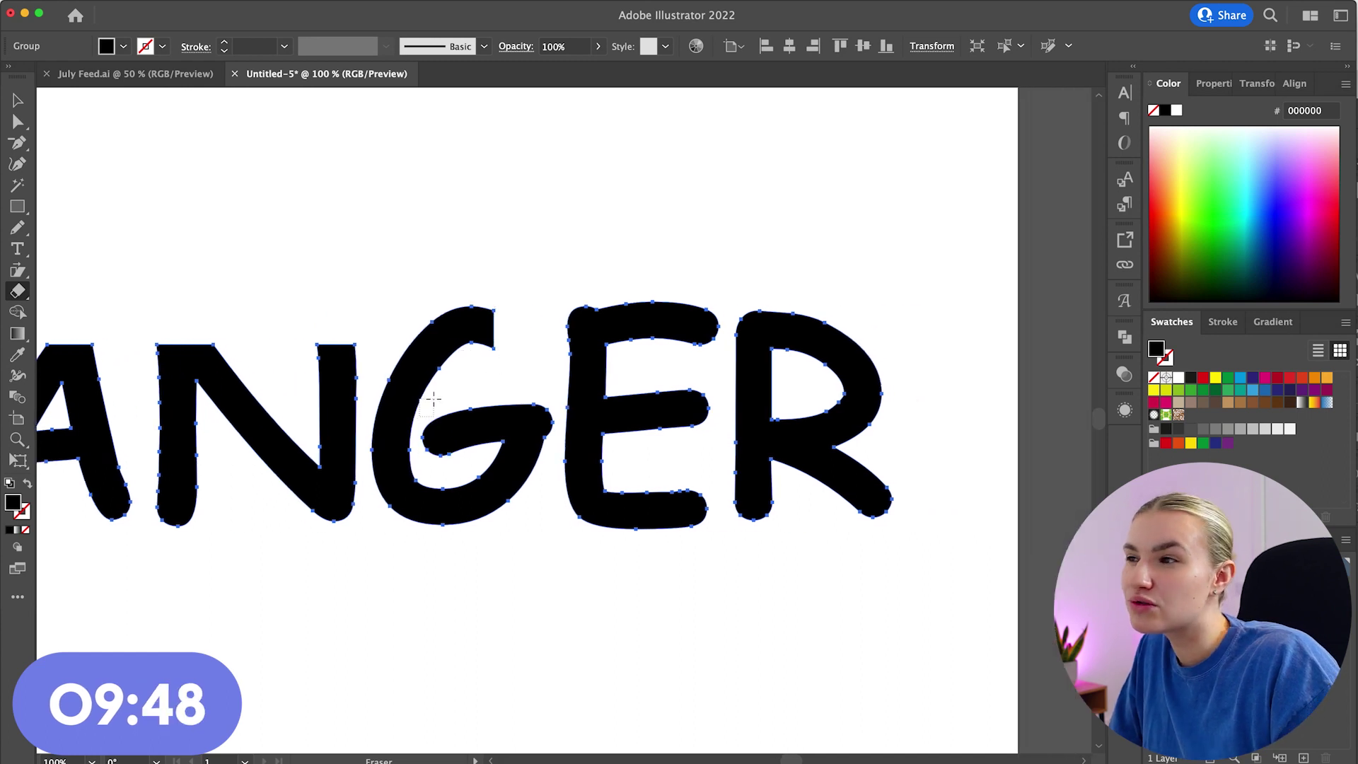
pyautogui.moveTo(425, 399)
pyautogui.mouseDown()
pyautogui.moveTo(463, 461)
pyautogui.moveTo(421, 448)
pyautogui.mouseUp()
pyautogui.hscroll(3, 453, 417)
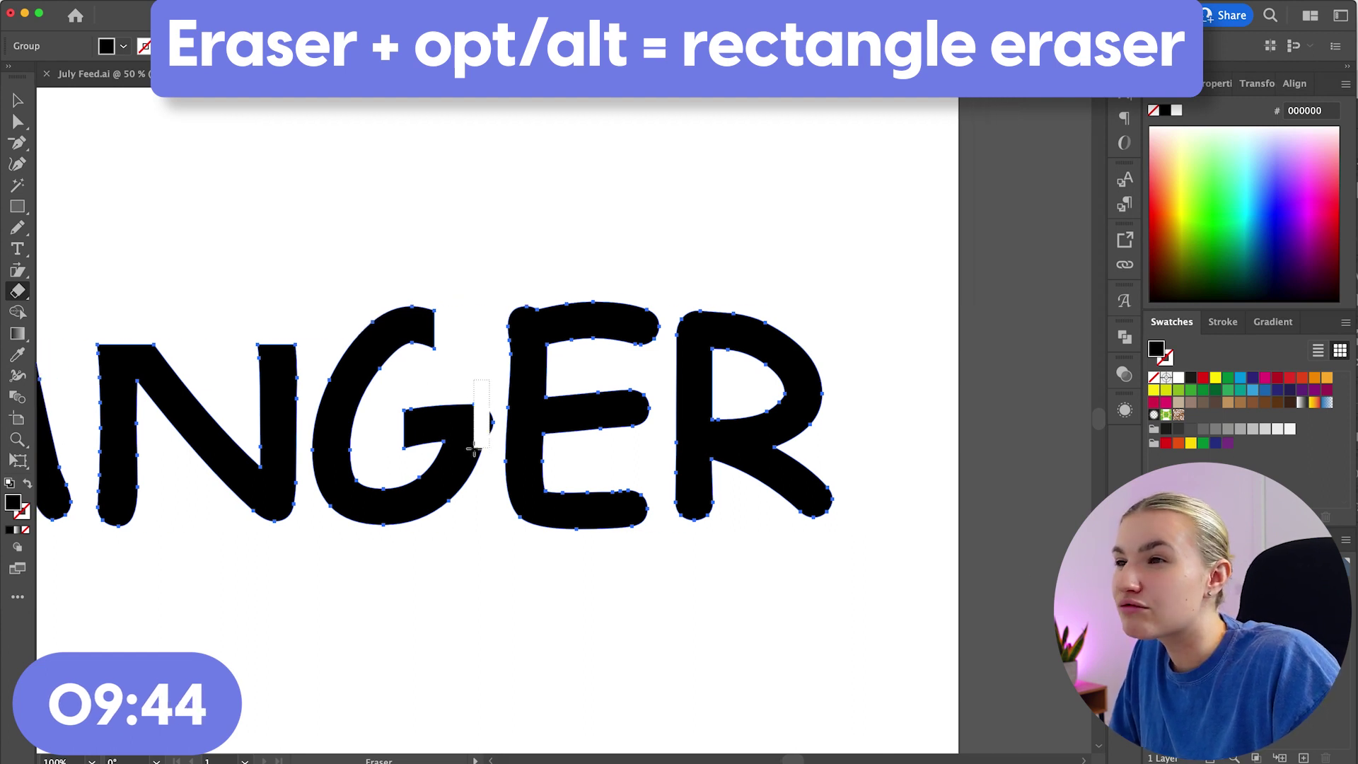
pyautogui.moveTo(484, 449); pyautogui.dragTo(484, 449)
# Step: Trim the E's arms and top and the R's rounded edges straight with rectangular eraser cuts
pyautogui.moveTo(664, 283); pyautogui.dragTo(626, 541)
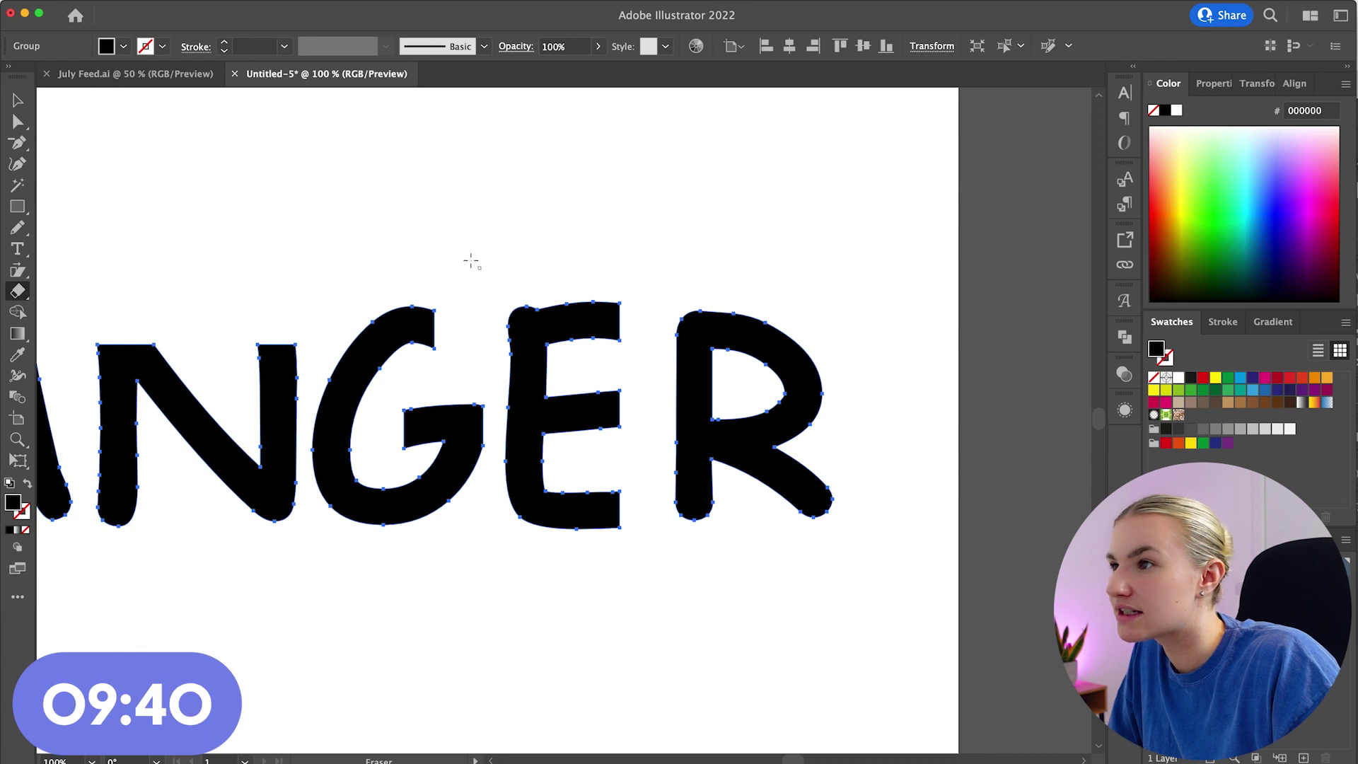
pyautogui.moveTo(602, 292); pyautogui.dragTo(644, 319)
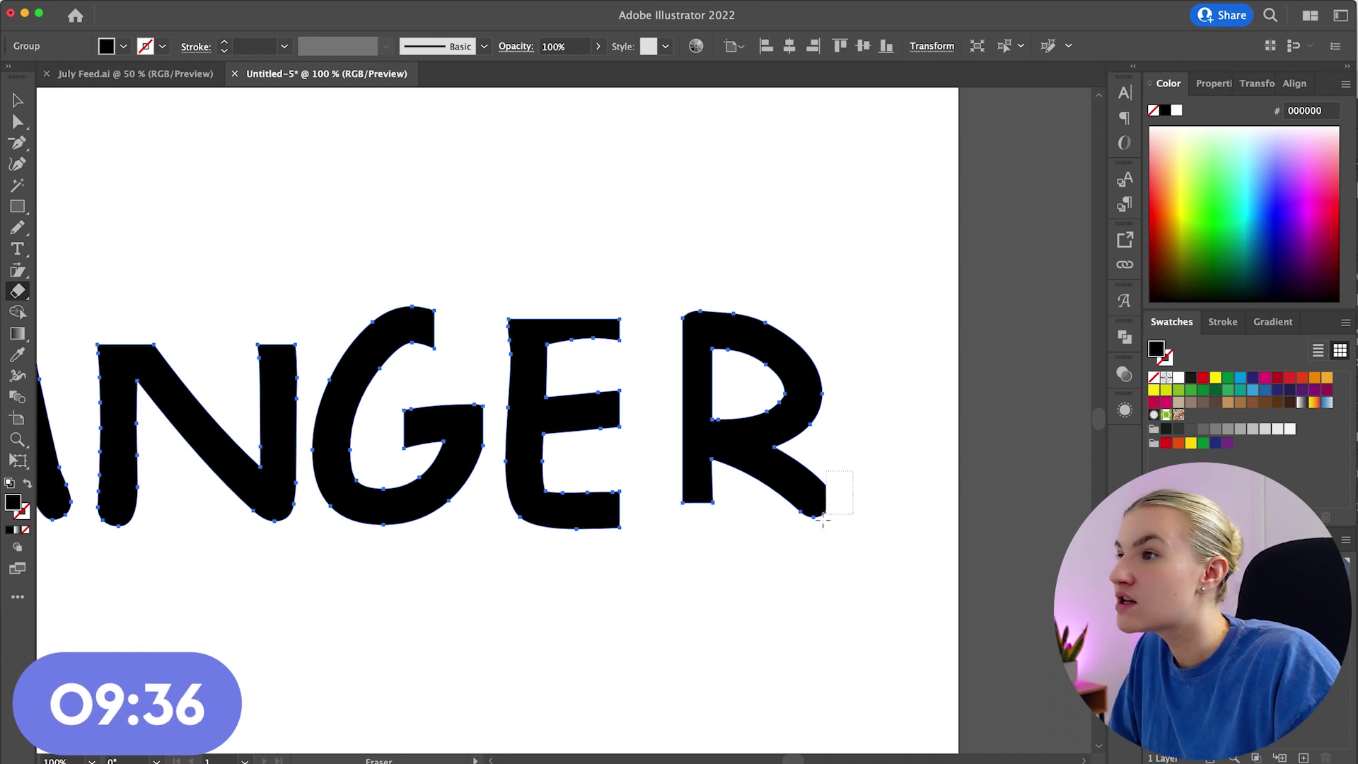
pyautogui.moveTo(707, 309); pyautogui.dragTo(820, 328)
# Step: Erase the rounded feet of the A and N along one straight baseline
pyautogui.hscroll(-10, 320, 539)
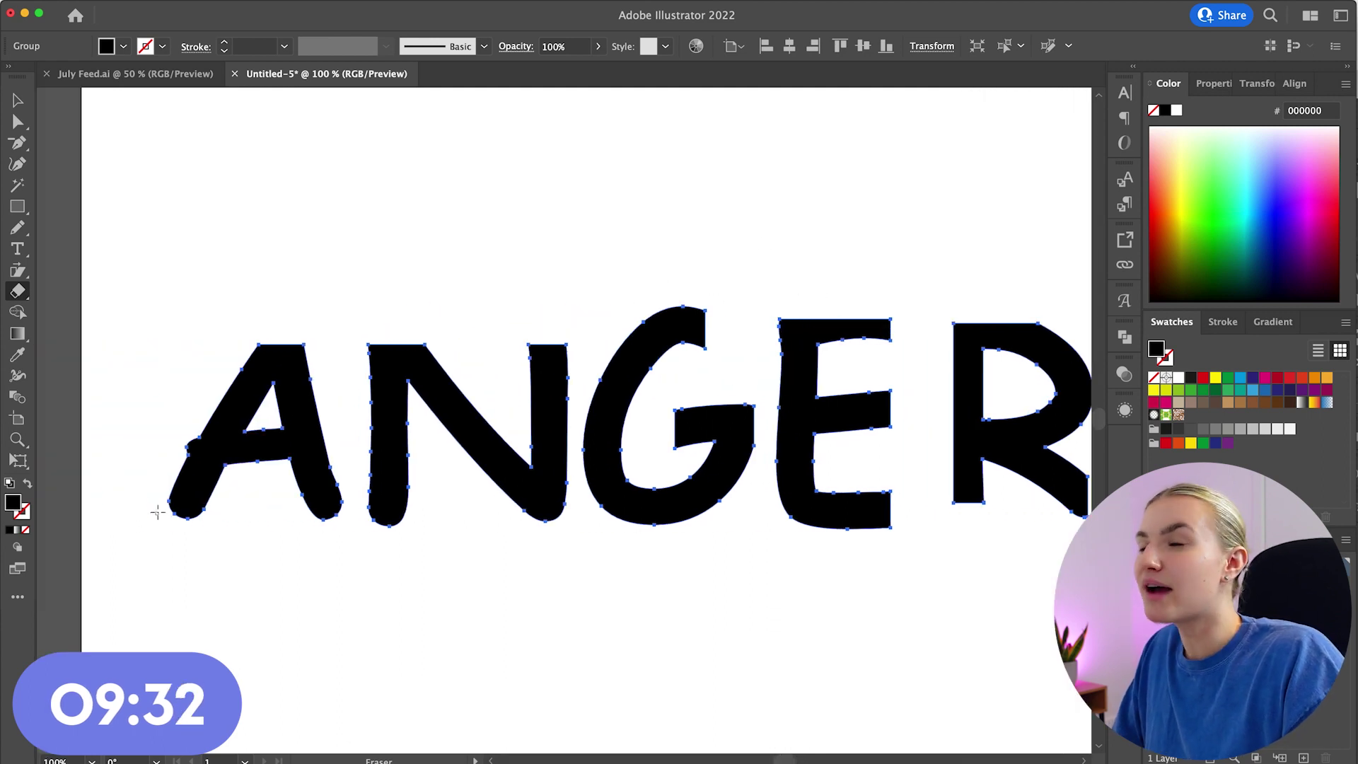
pyautogui.moveTo(157, 506); pyautogui.dragTo(576, 580)
pyautogui.press('v')
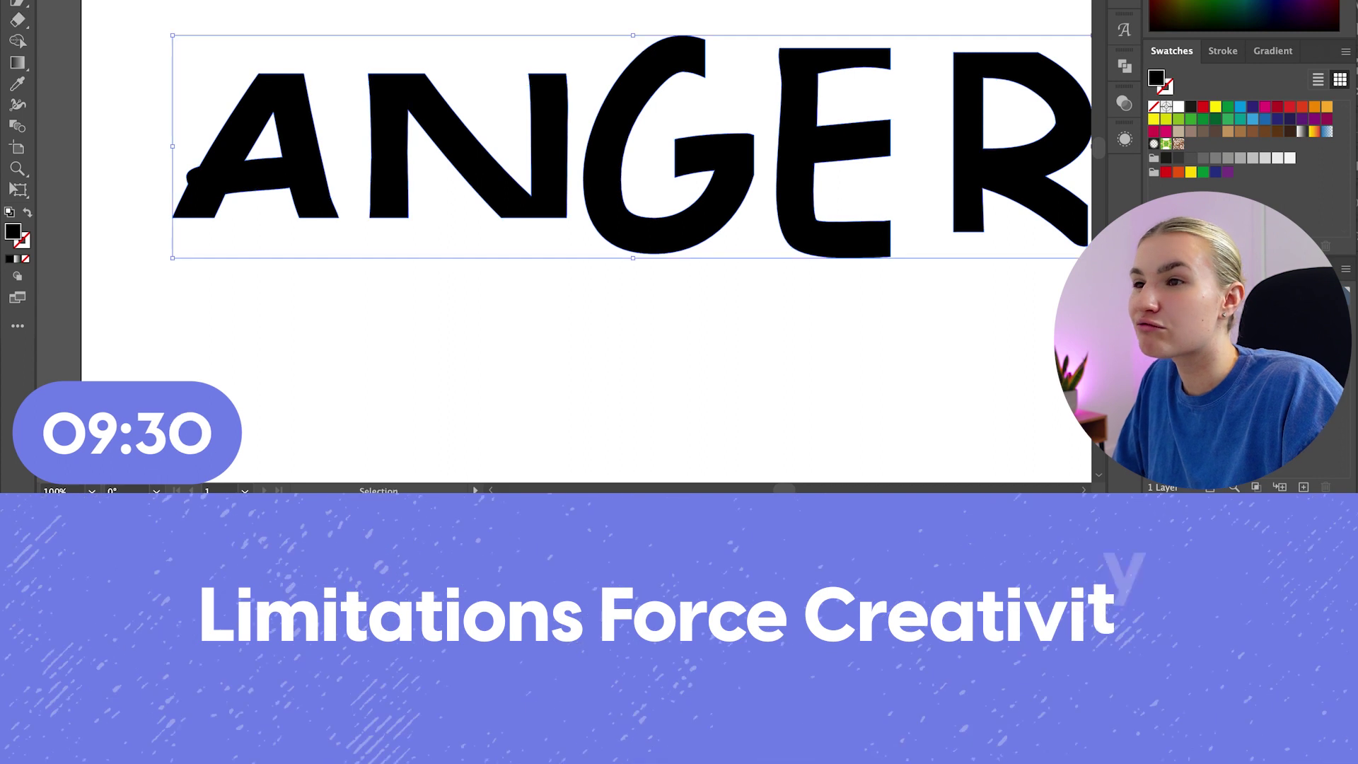
# Step: Stretch the whole ANGER lettering vertically to make the letters taller and narrower in proportion
pyautogui.hotkey('ctrl', 'shift', 'a')
pyautogui.hotkey('ctrl', '-')
pyautogui.hotkey('ctrl', '-')
pyautogui.click(624, 99)
pyautogui.moveTo(599, 94); pyautogui.dragTo(601, 11)
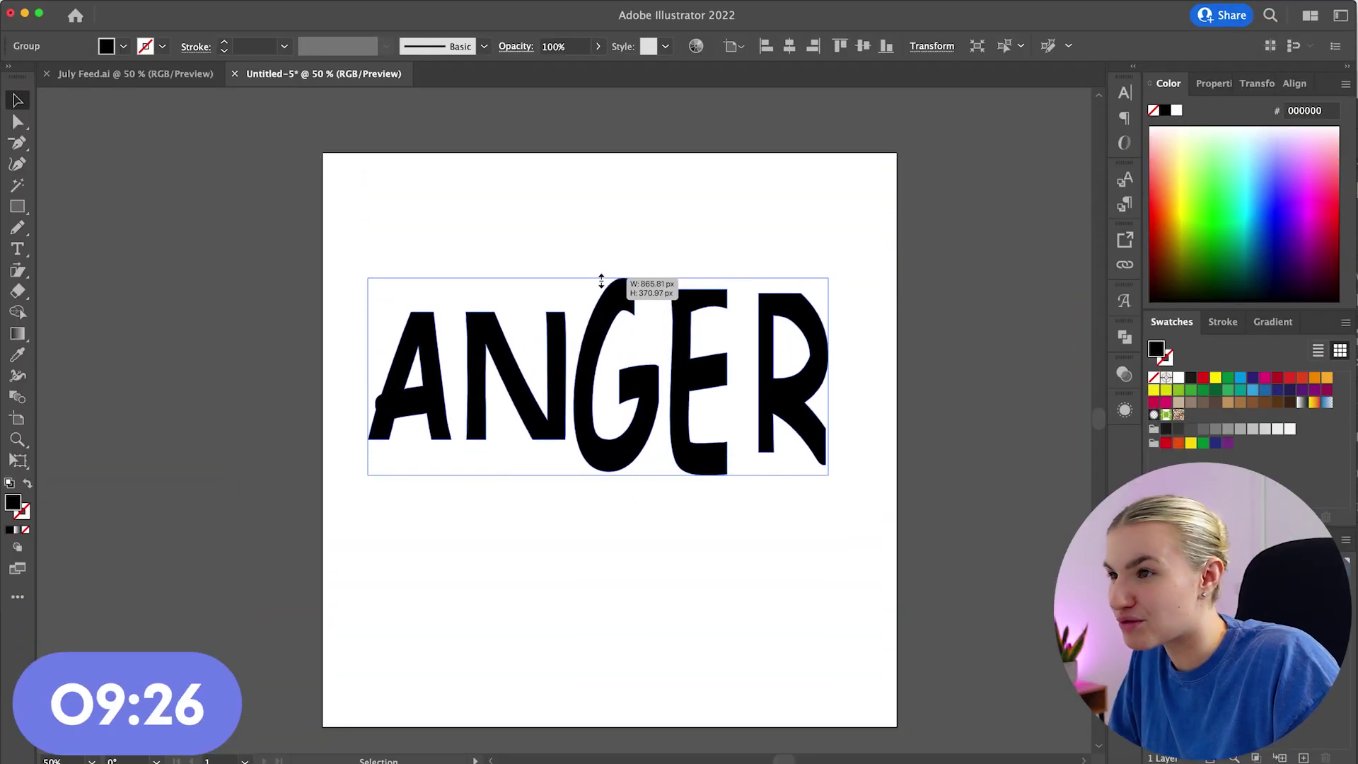
pyautogui.moveTo(601, 281); pyautogui.dragTo(599, 311)
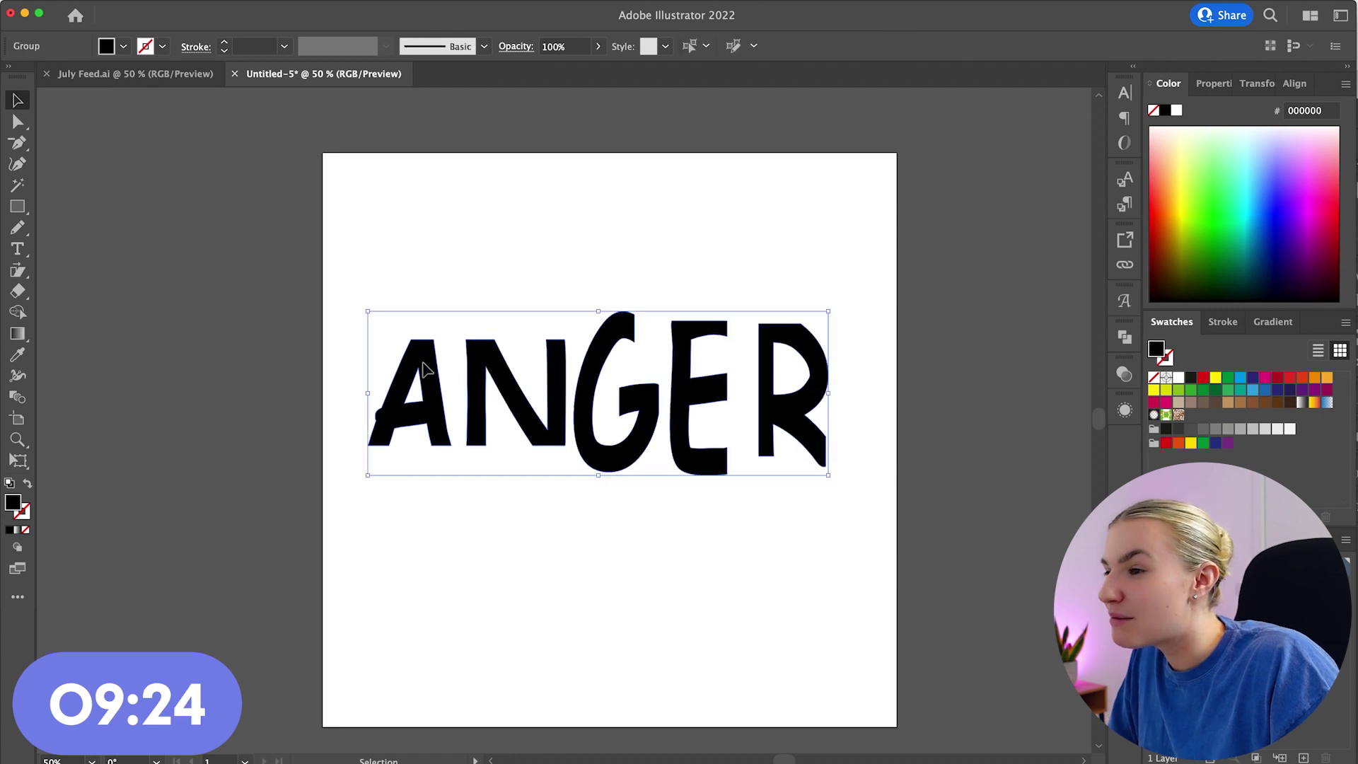
# Step: Isolate the lettering group and move the individual letters closer together
pyautogui.doubleClick(422, 363)
pyautogui.moveTo(394, 308); pyautogui.dragTo(552, 406)
pyautogui.moveTo(467, 339); pyautogui.dragTo(522, 302)
pyautogui.click(667, 273)
pyautogui.hotkey('ctrl', '1')
pyautogui.moveTo(614, 364); pyautogui.dragTo(584, 363)
pyautogui.moveTo(819, 375); pyautogui.dragTo(780, 375)
# Step: Adjust the E's height, enlarge the R, and fit both tightly beside the G
pyautogui.click(643, 224)
pyautogui.moveTo(639, 203); pyautogui.dragTo(639, 227)
pyautogui.moveTo(753, 252); pyautogui.dragTo(737, 259)
pyautogui.moveTo(1001, 392); pyautogui.dragTo(907, 394)
pyautogui.hscroll(3, 898, 445)
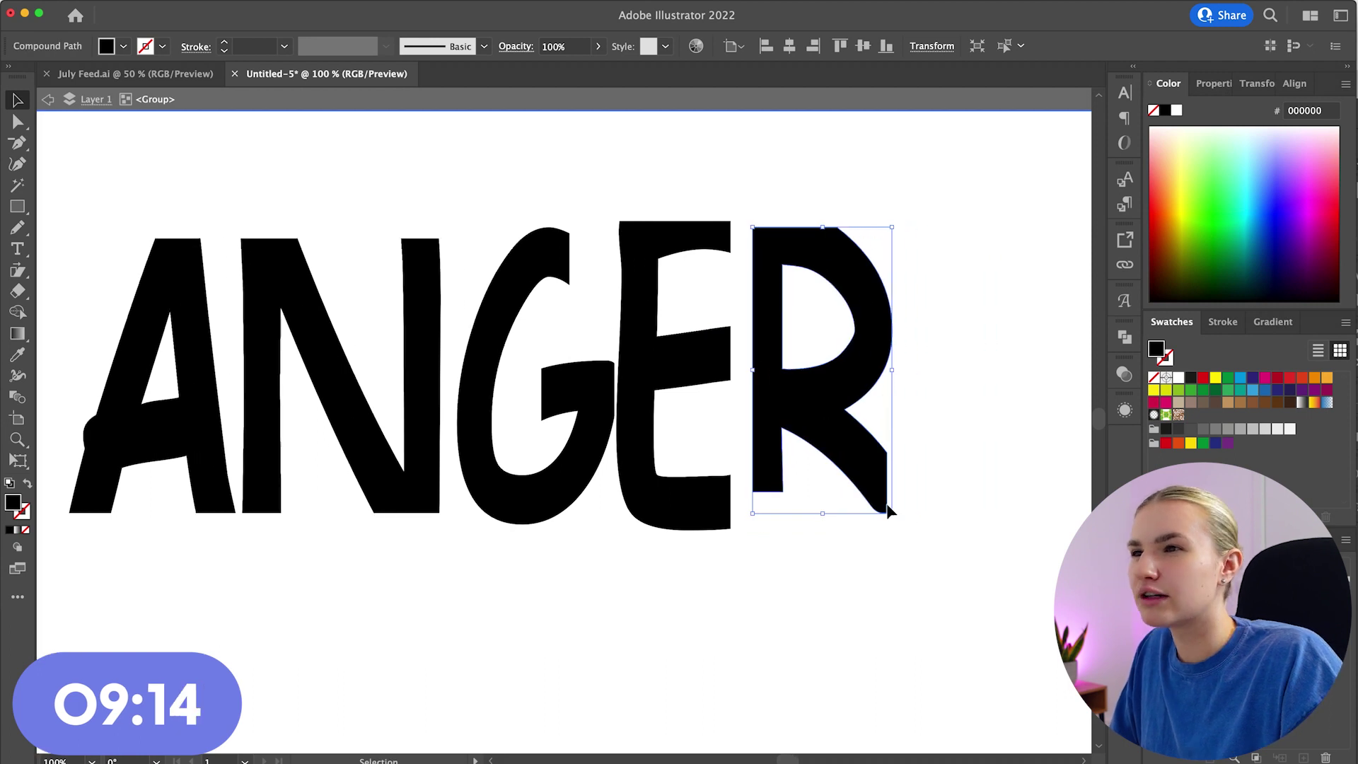
pyautogui.moveTo(889, 508); pyautogui.dragTo(913, 535)
pyautogui.moveTo(663, 349); pyautogui.dragTo(670, 349)
# Step: Delete the anchor points that form the rounded bump on the A's left leg
pyautogui.hscroll(-4, 636, 318)
pyautogui.click(530, 226)
pyautogui.hscroll(-1, 534, 222)
pyautogui.click(321, 297)
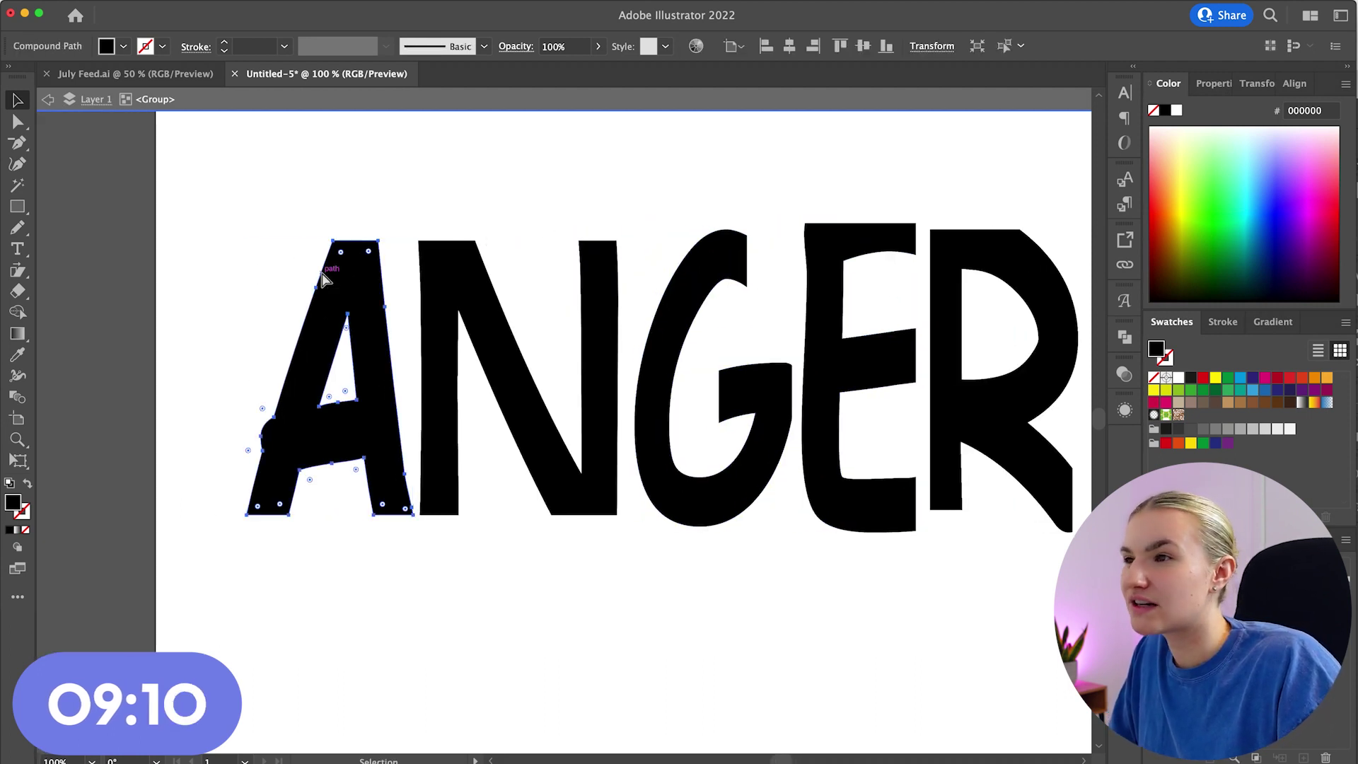
pyautogui.press('super+equal')
pyautogui.doubleClick(305, 261)
pyautogui.click(548, 373)
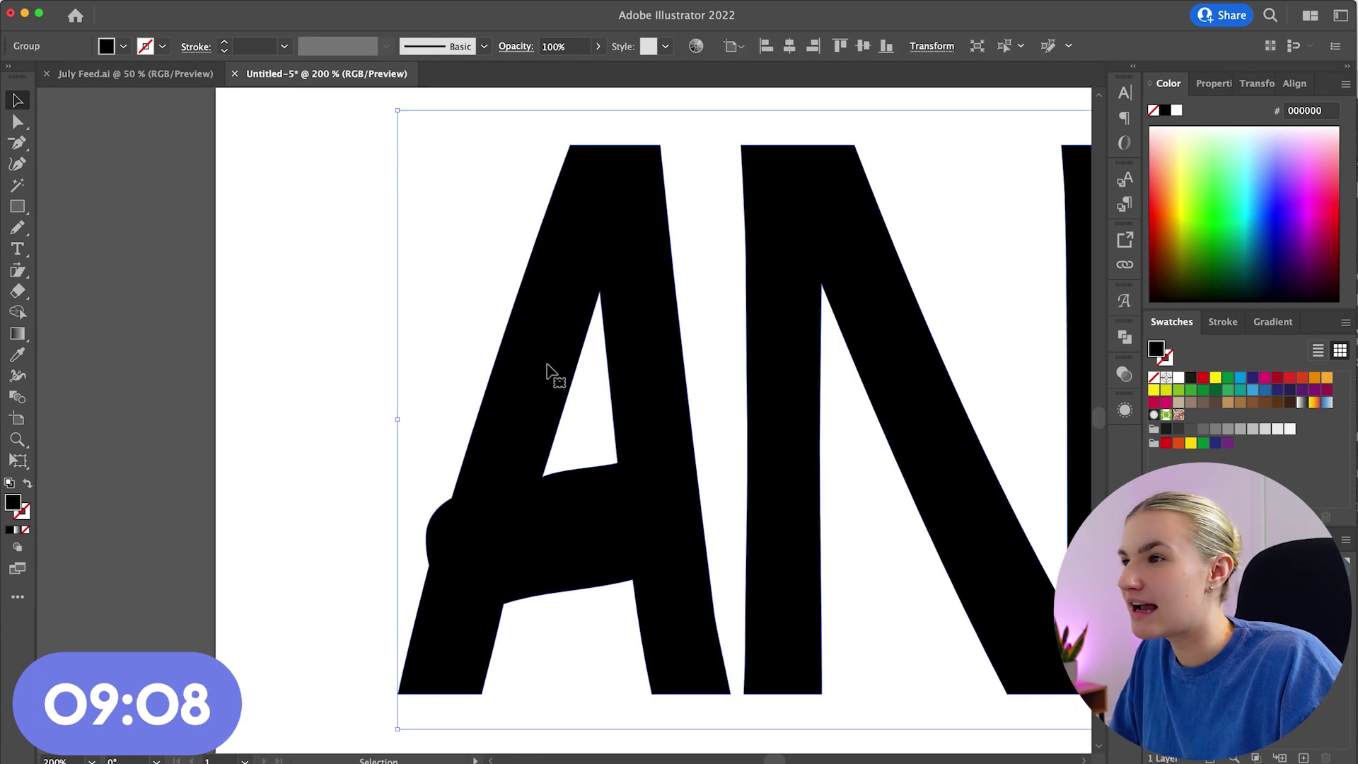
pyautogui.click(361, 276)
pyautogui.hscroll(2, 361, 275)
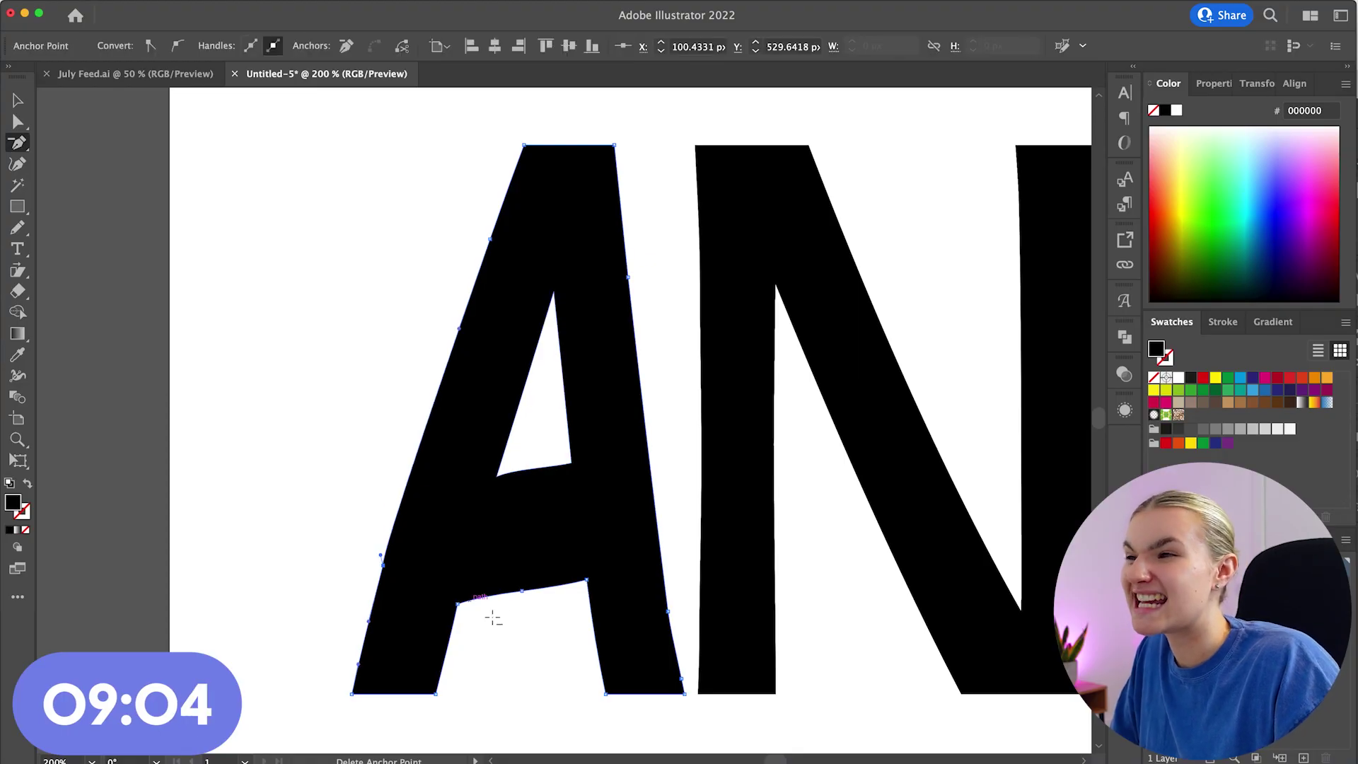
# Step: Delete the surplus anchor points on the A's crossbar and outer sides so those edges run straight
pyautogui.keyDown('super'); pyautogui.click(546, 472); pyautogui.keyUp('super')
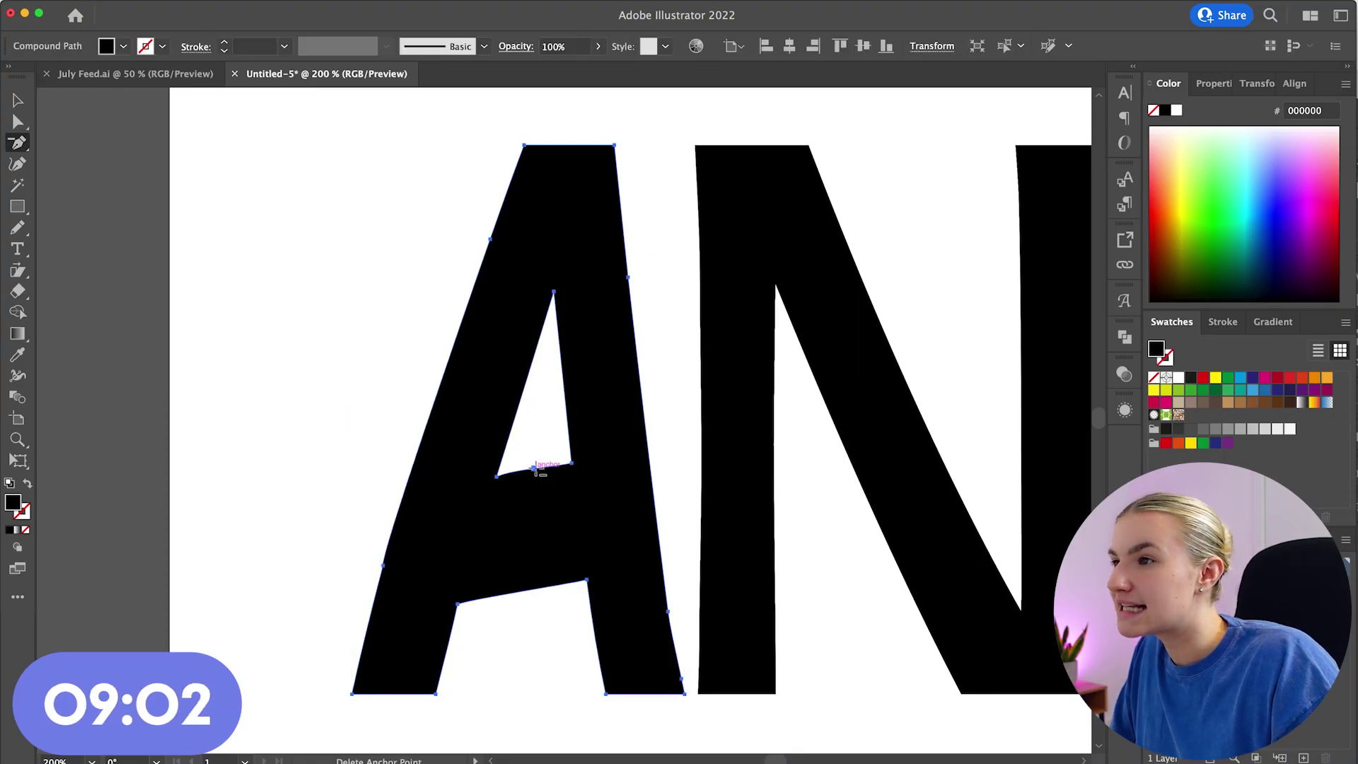
pyautogui.click(539, 467)
pyautogui.keyDown('super'); pyautogui.click(606, 216); pyautogui.keyUp('super')
pyautogui.click(629, 283)
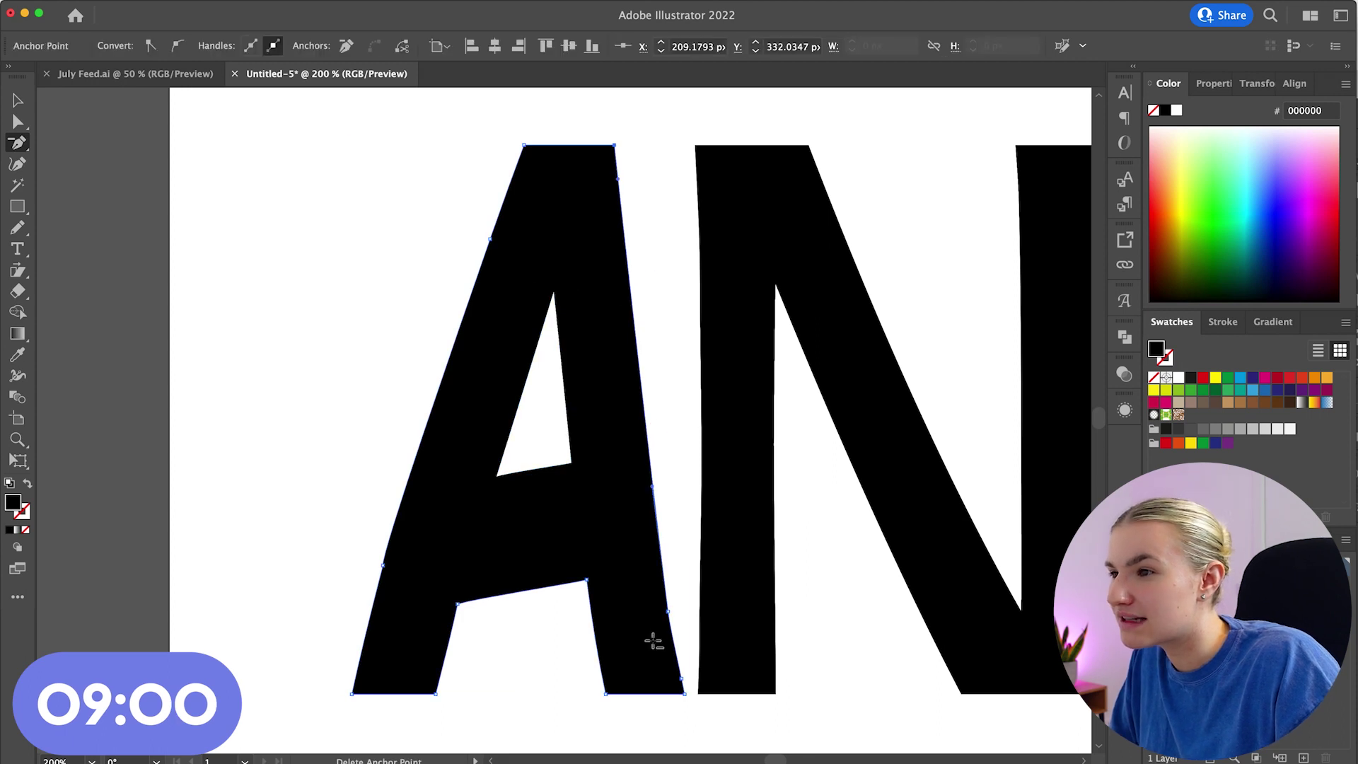
pyautogui.click(383, 565)
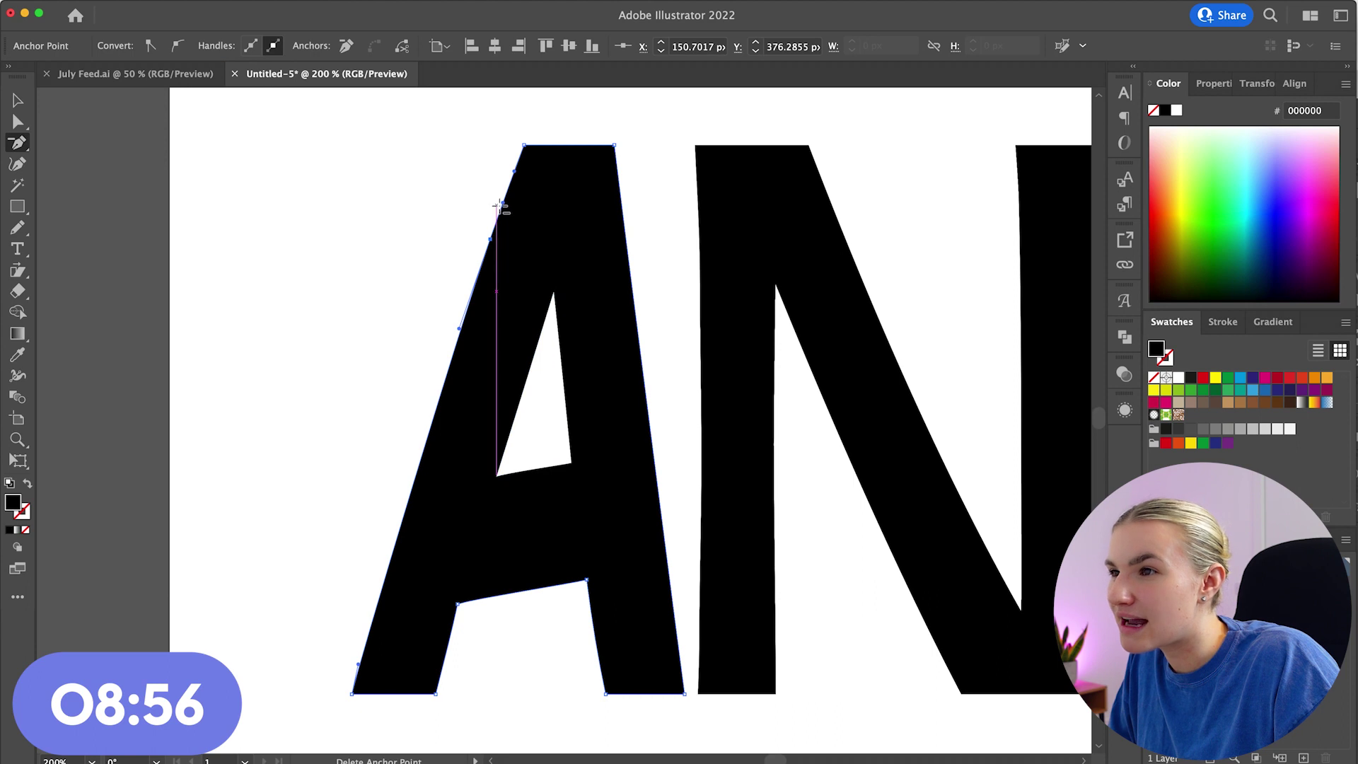
pyautogui.click(492, 239)
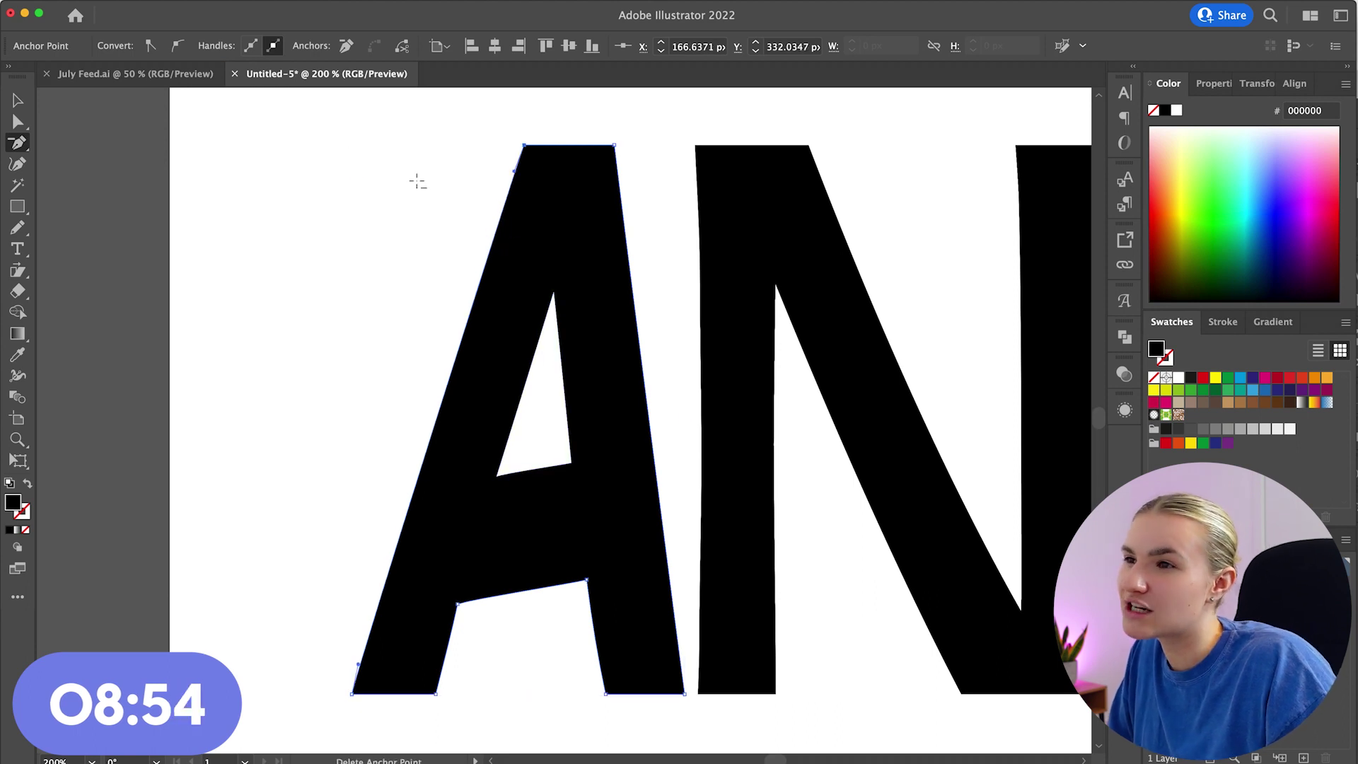
# Step: Widen the A's left leg by moving its outer corner points outward, and raise the crossbar's lower edge
pyautogui.click(21, 125)
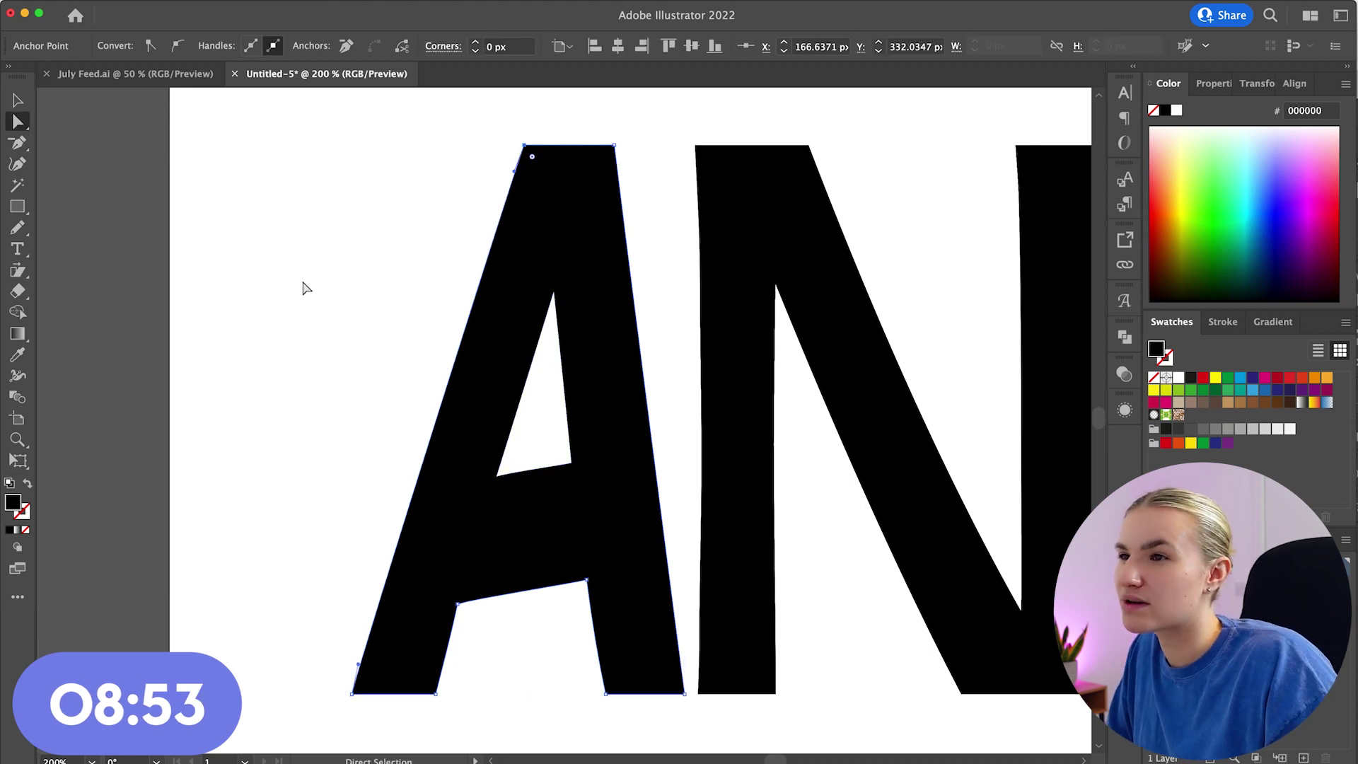
pyautogui.keyDown('shift'); pyautogui.click(354, 693); pyautogui.keyUp('shift')
pyautogui.moveTo(353, 693); pyautogui.dragTo(287, 693)
pyautogui.moveTo(586, 581); pyautogui.dragTo(594, 517)
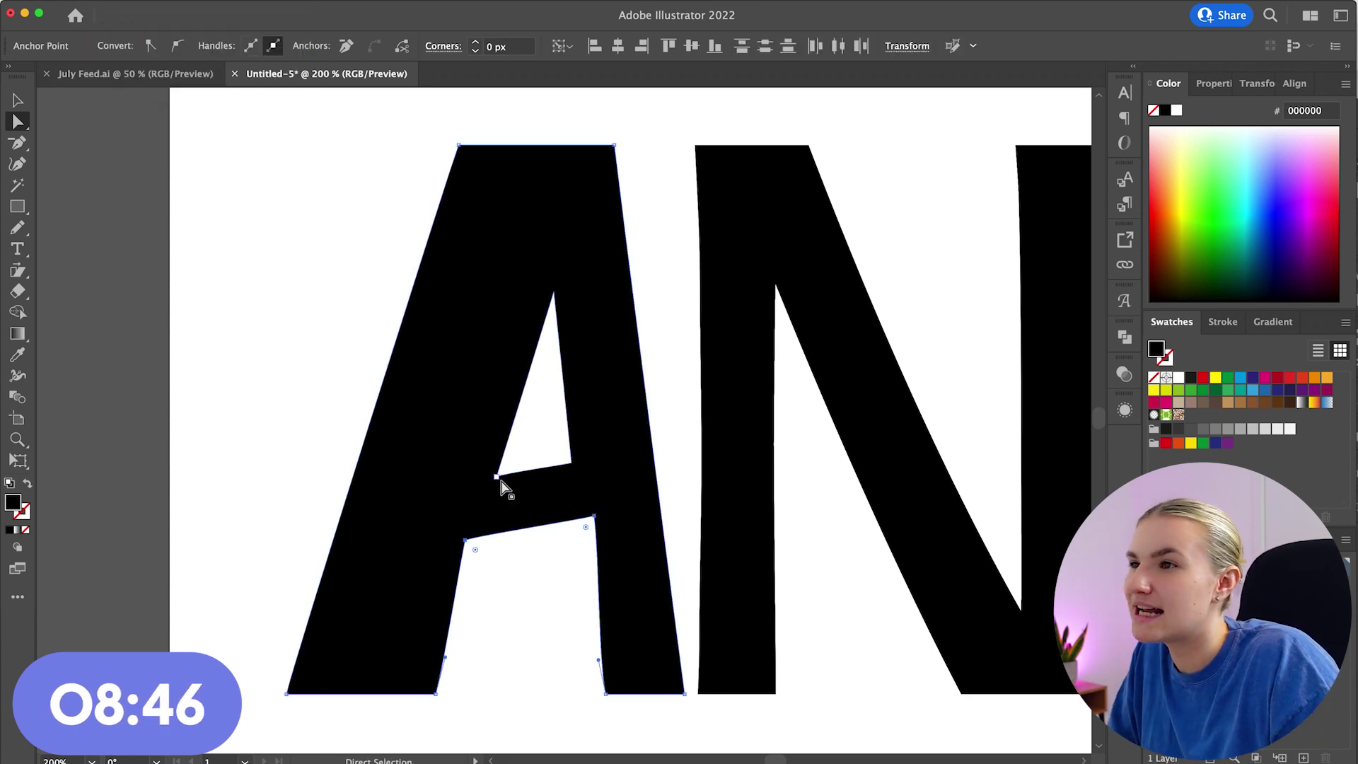
pyautogui.click(563, 367)
pyautogui.moveTo(562, 367); pyautogui.dragTo(548, 354)
pyautogui.press('super+z')
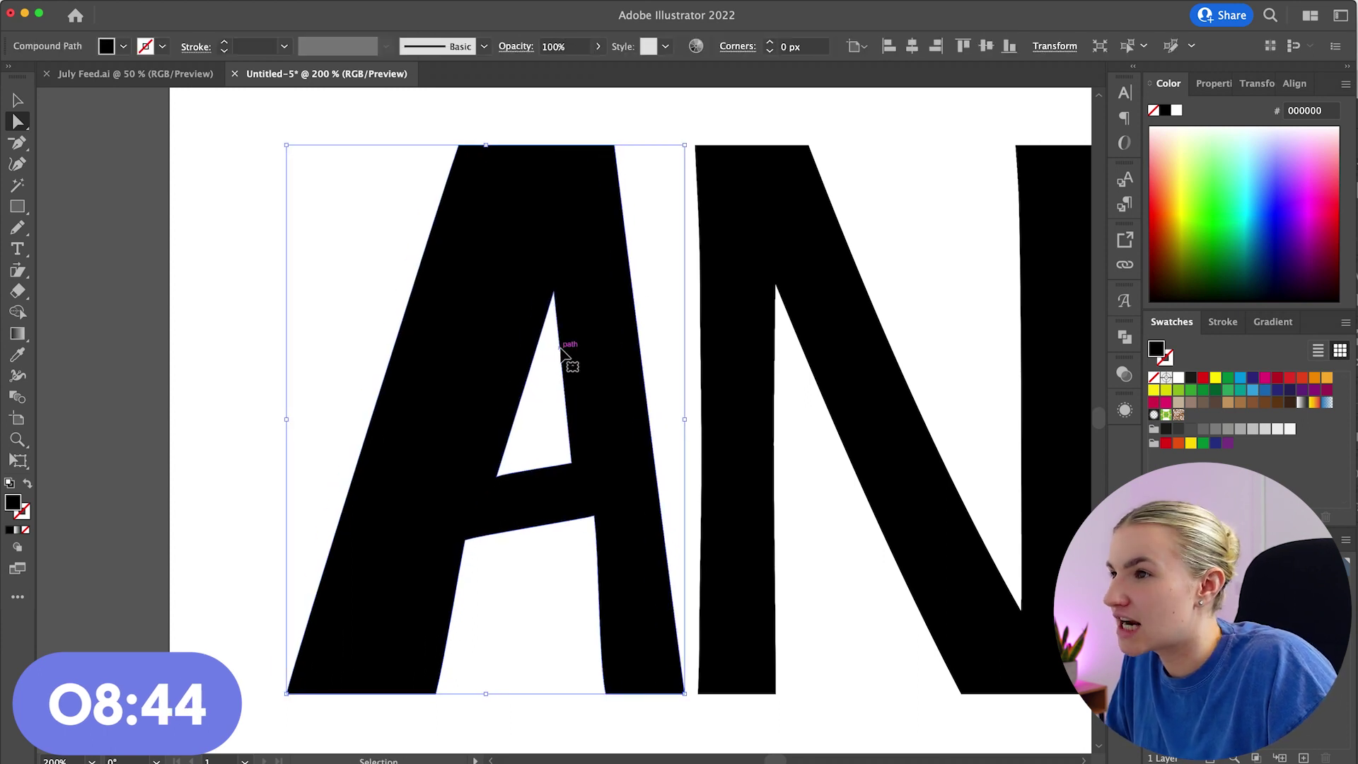
# Step: Isolate the A's compound path and shift its triangular counter and both edges of its right leg leftward
pyautogui.doubleClick(564, 352)
pyautogui.click(552, 364)
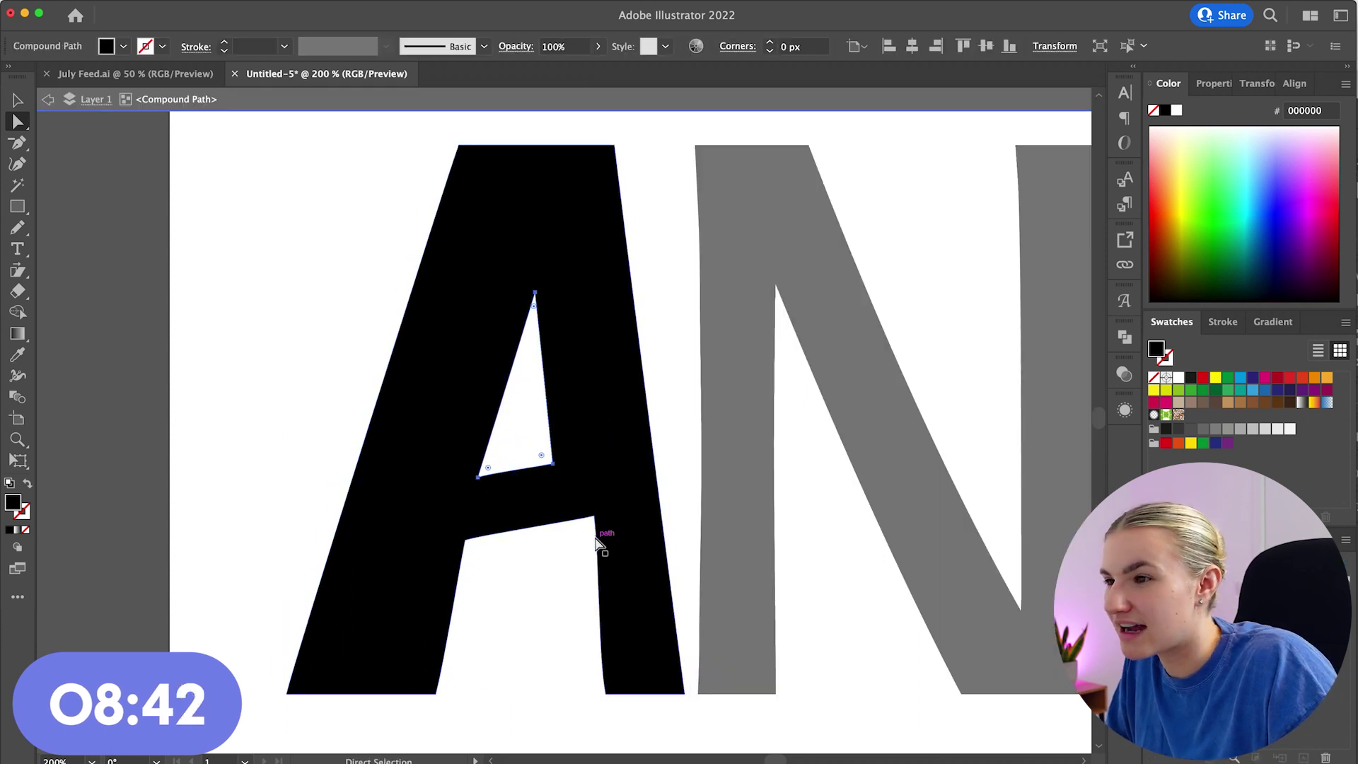
pyautogui.moveTo(604, 692); pyautogui.dragTo(565, 694)
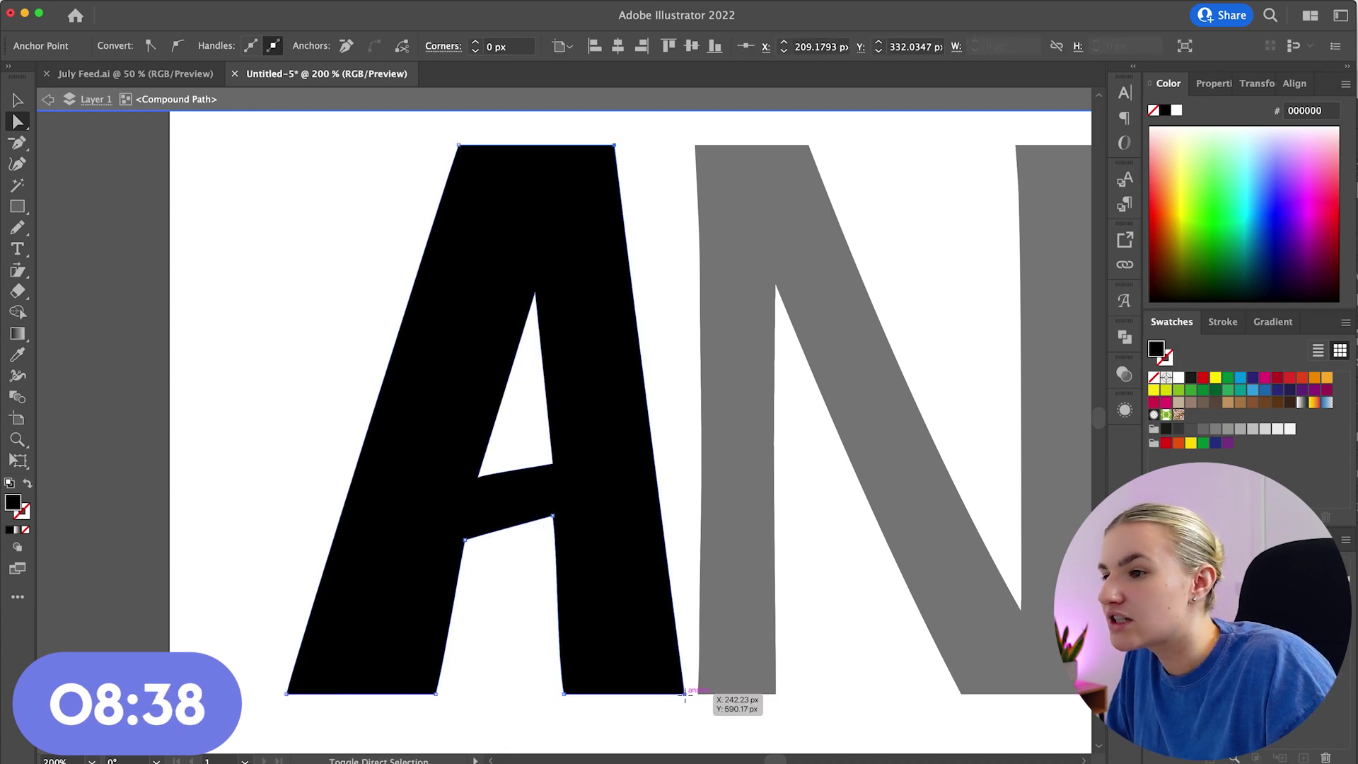
pyautogui.moveTo(687, 701); pyautogui.dragTo(629, 697)
# Step: Move the A's two outer left corner points further outward to thicken the left leg
pyautogui.click(460, 147)
pyautogui.keyDown('shift'); pyautogui.click(293, 693); pyautogui.keyUp('shift')
pyautogui.moveTo(293, 693); pyautogui.dragTo(266, 705)
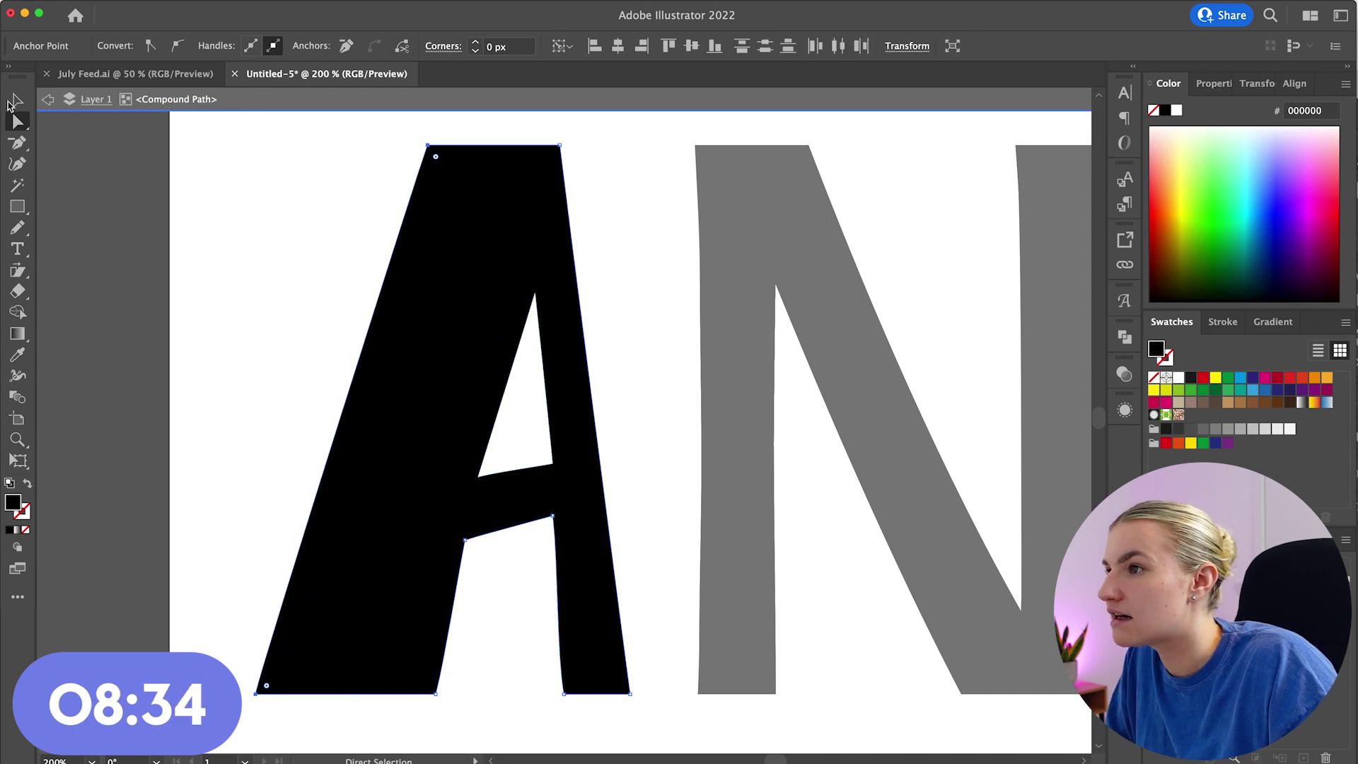
# Step: Leave isolation mode and move the A right, close against the N
pyautogui.click(17, 100)
pyautogui.press('Escape')
pyautogui.moveTo(415, 415); pyautogui.dragTo(474, 417)
# Step: Bend the A's straight outer left side into a flowing concave curve with the Curvature tool and flare its upper left corner
pyautogui.click(18, 163)
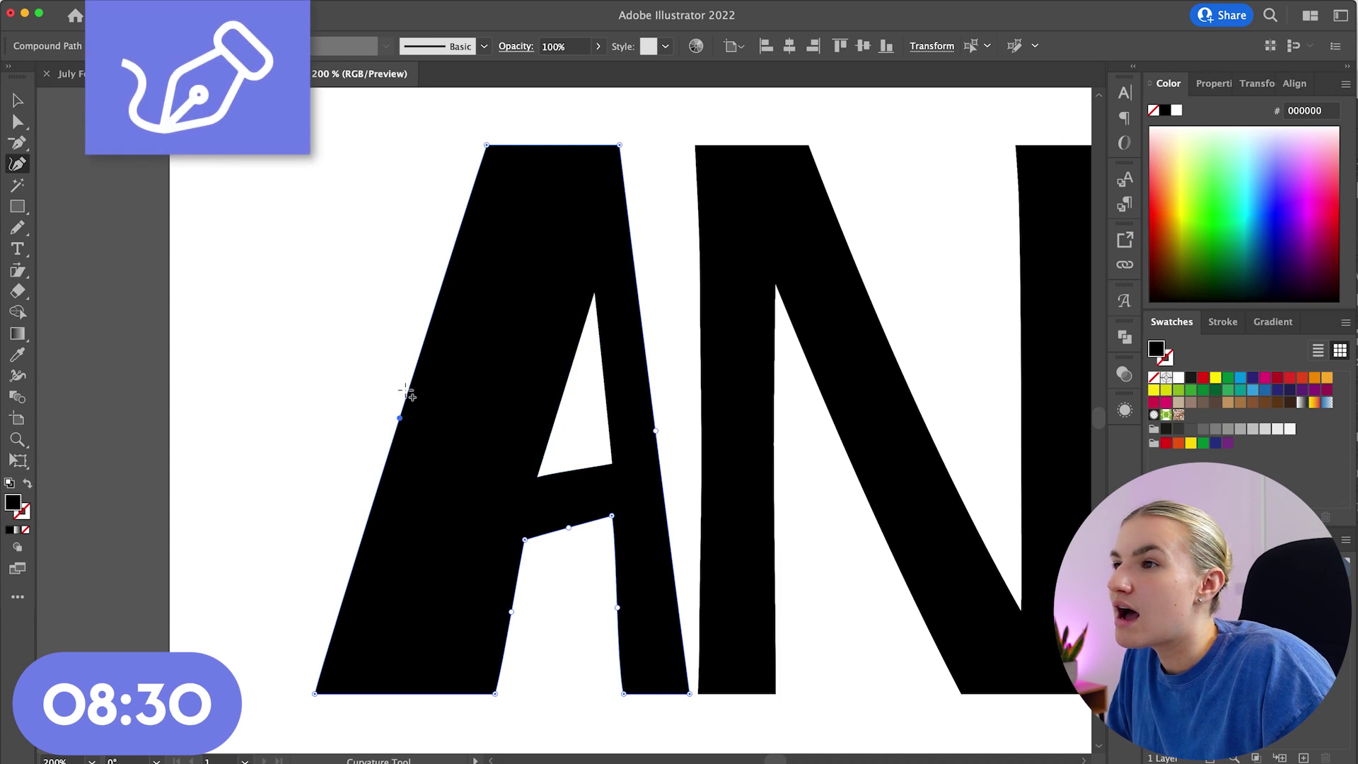
pyautogui.click(400, 417)
pyautogui.moveTo(400, 417); pyautogui.dragTo(512, 200)
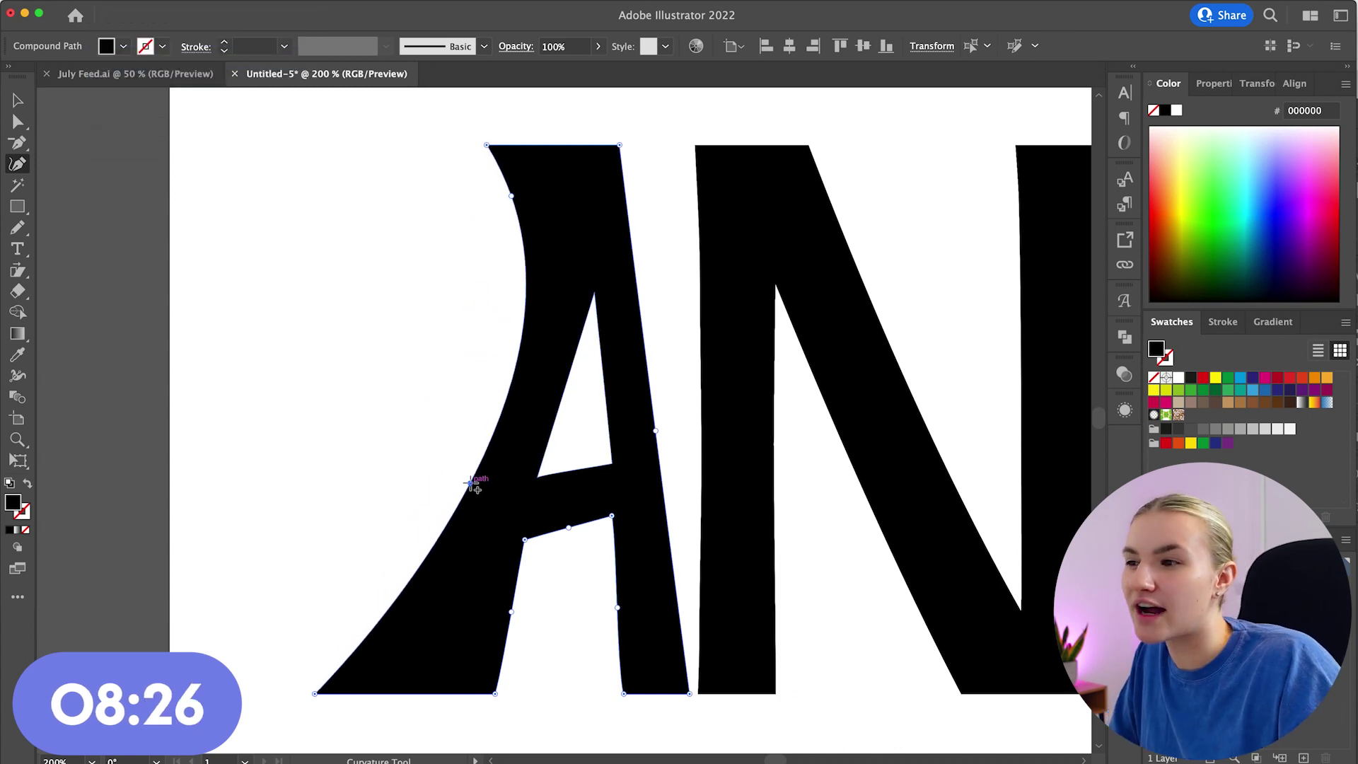
pyautogui.moveTo(471, 485); pyautogui.dragTo(392, 497)
pyautogui.moveTo(520, 229); pyautogui.dragTo(527, 289)
pyautogui.click(526, 304)
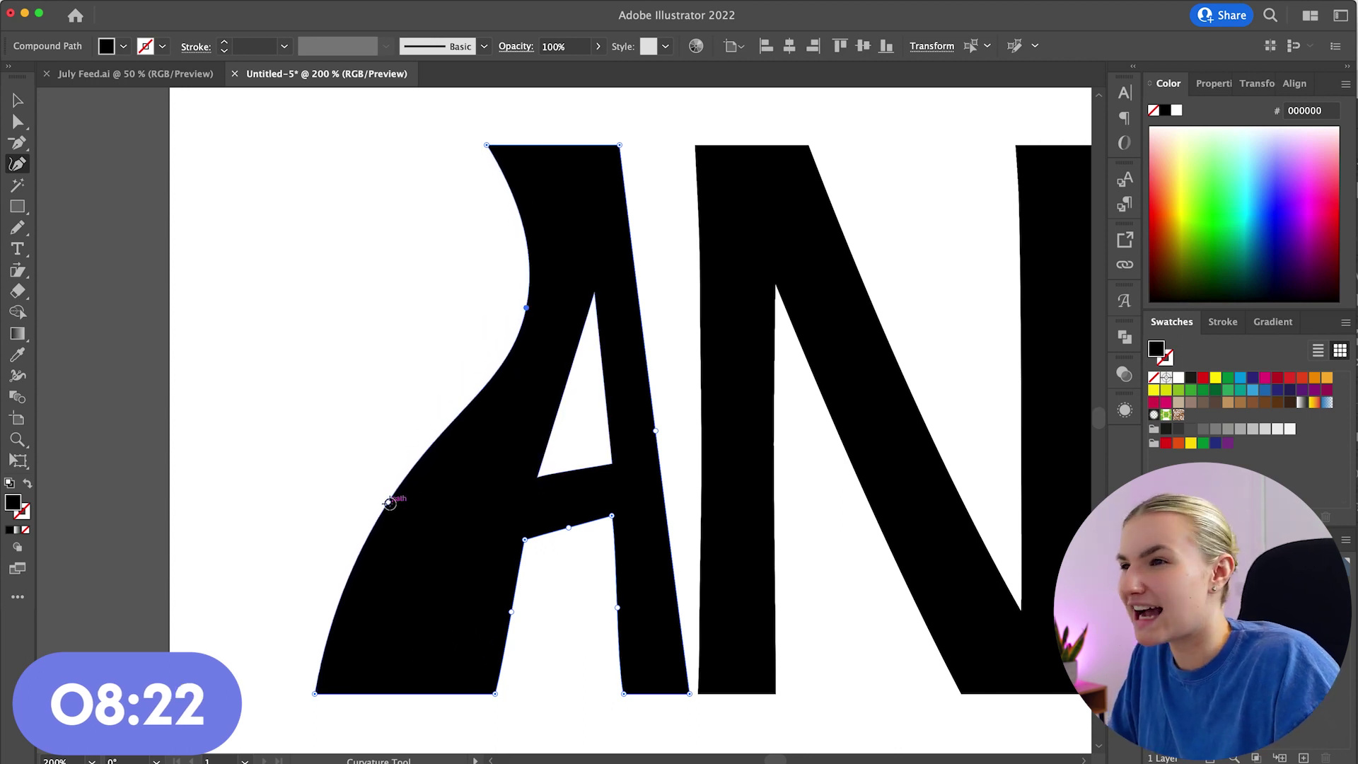
pyautogui.moveTo(388, 504); pyautogui.dragTo(423, 535)
pyautogui.moveTo(526, 307); pyautogui.dragTo(518, 360)
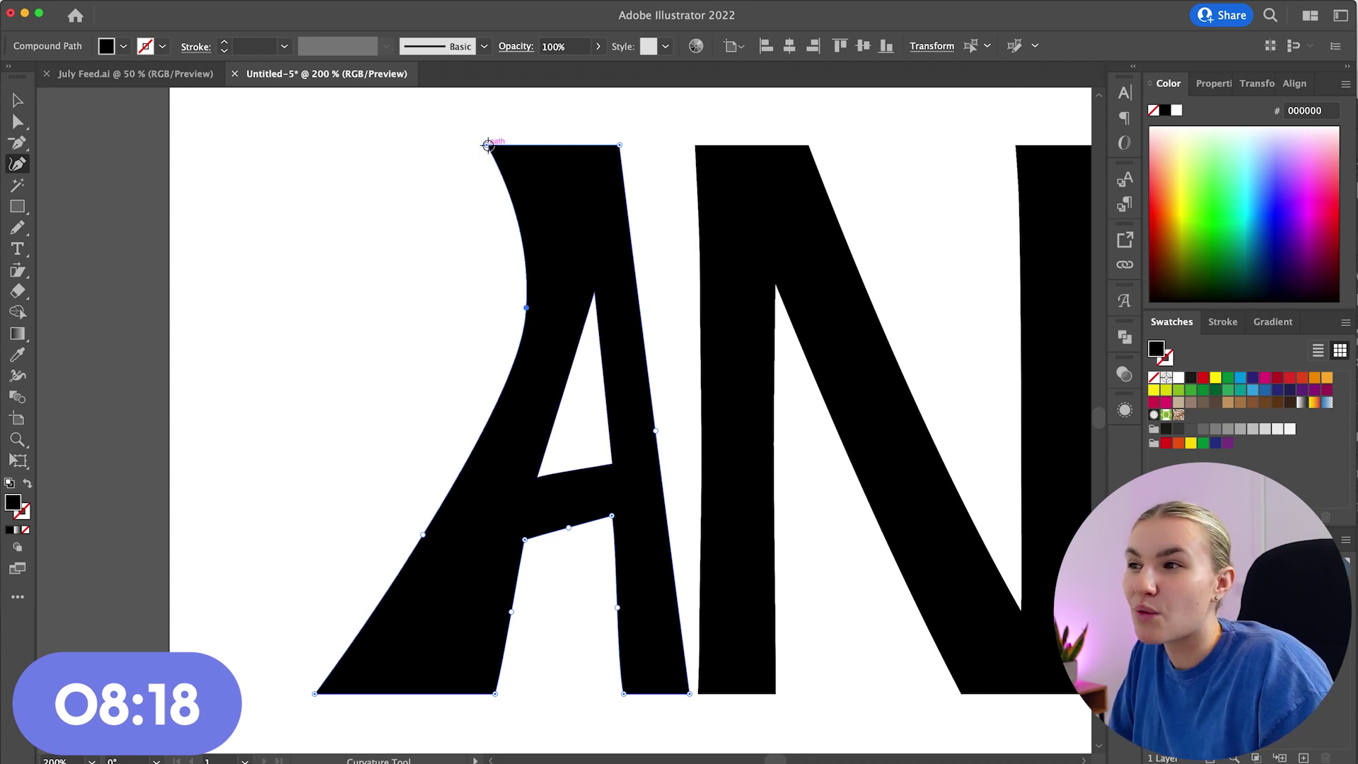
pyautogui.moveTo(487, 146); pyautogui.dragTo(463, 145)
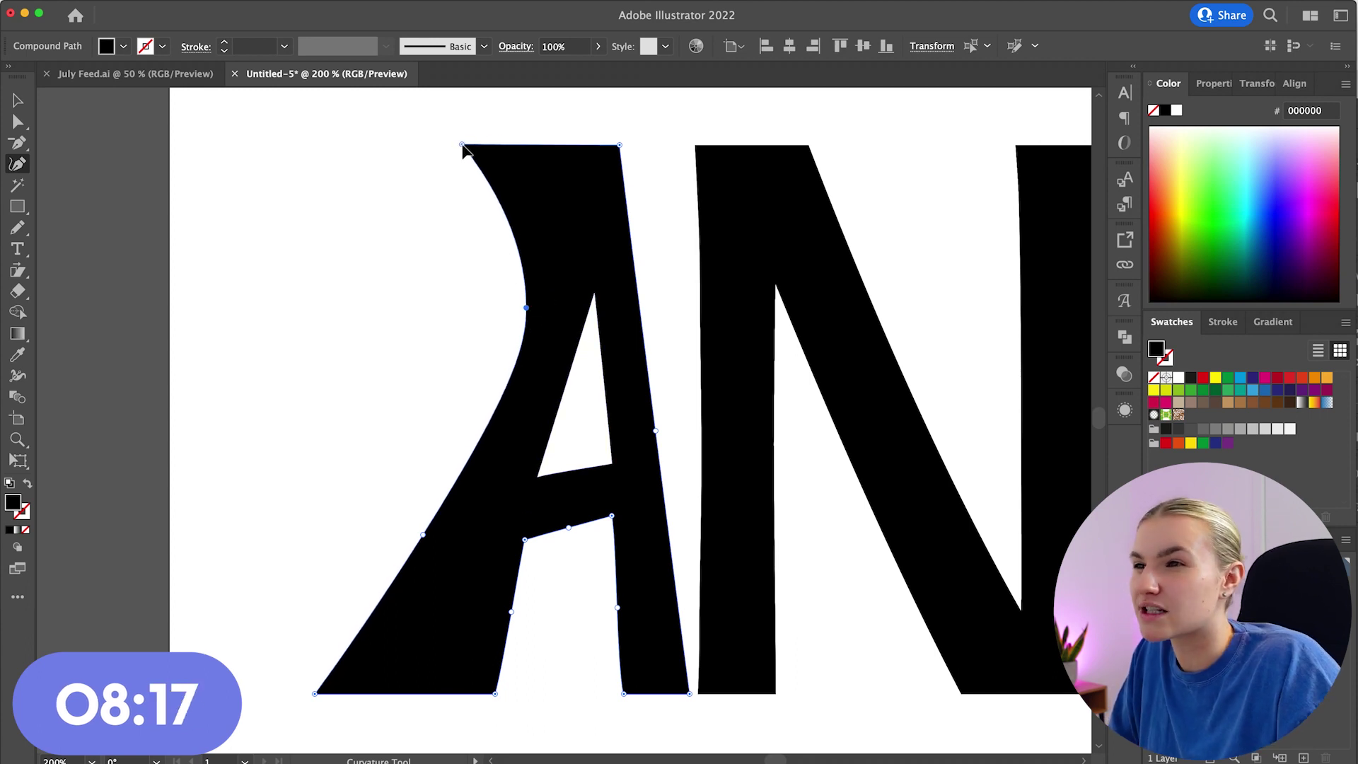
# Step: Isolate the A's counter, stretch its apex upward and curve its left edge to follow the outer leg
pyautogui.click(594, 282)
pyautogui.press('super+z')
pyautogui.keyDown('super'); pyautogui.click(596, 295); pyautogui.keyUp('super')
pyautogui.doubleClick(596, 295)
pyautogui.moveTo(595, 295); pyautogui.dragTo(570, 202)
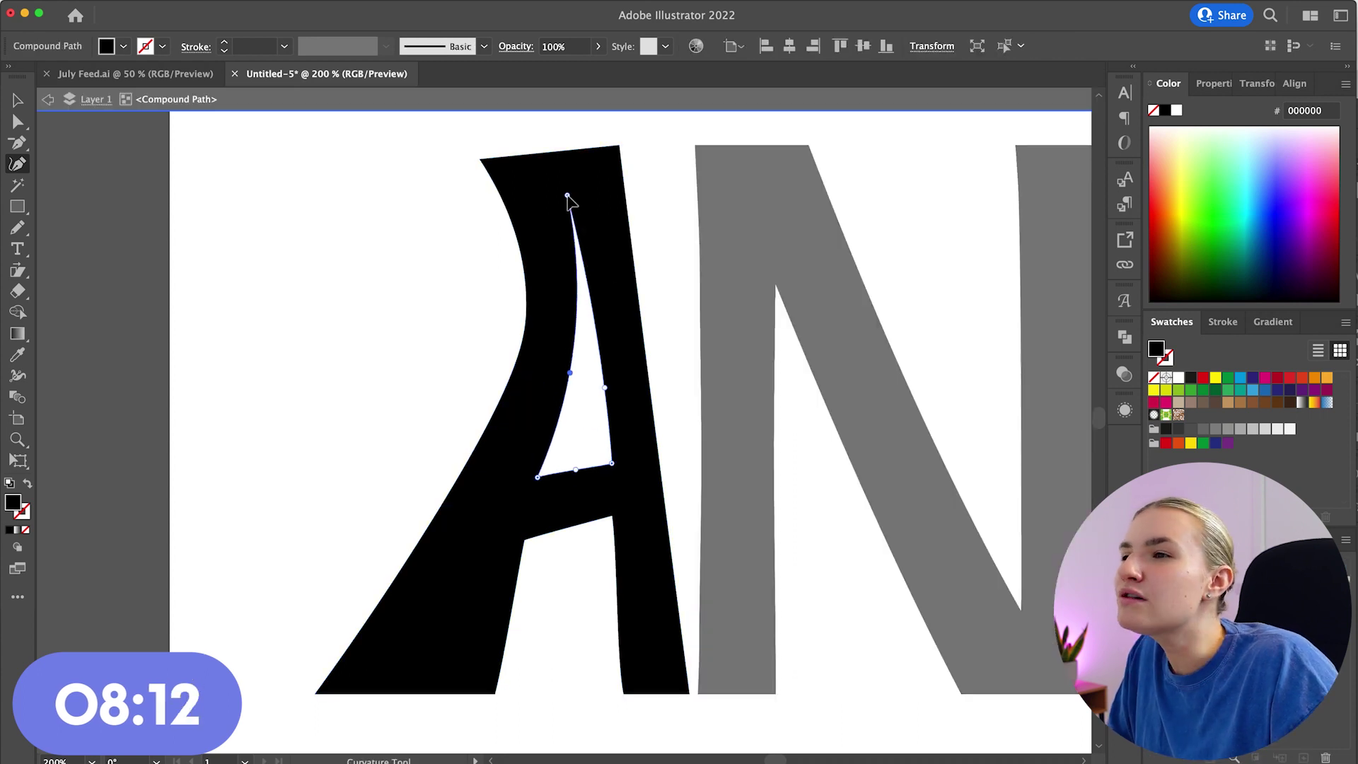
pyautogui.click(567, 196)
pyautogui.moveTo(579, 373); pyautogui.dragTo(564, 415)
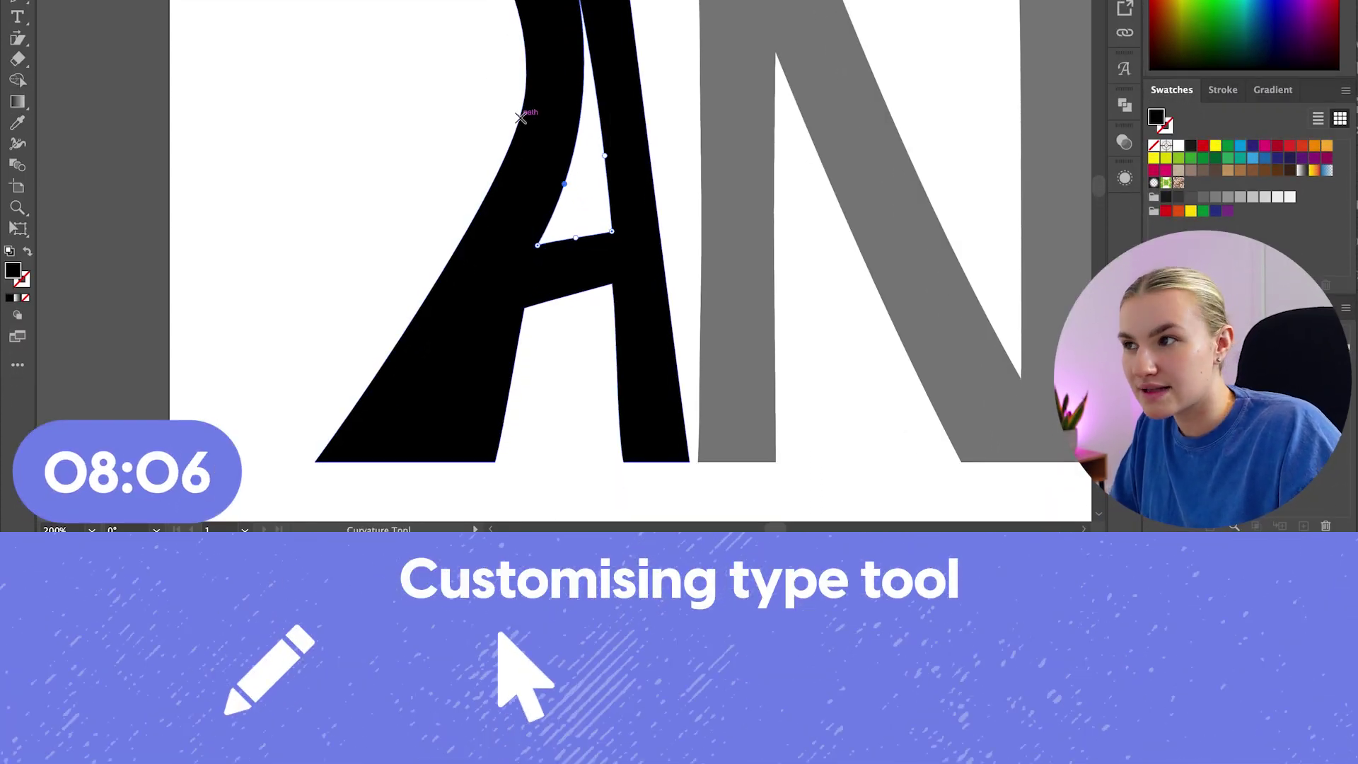
# Step: Pull the A's outer left curve outward and extend its upper and lower left corners to flare the leg
pyautogui.moveTo(526, 82); pyautogui.dragTo(505, 82)
pyautogui.press('a')
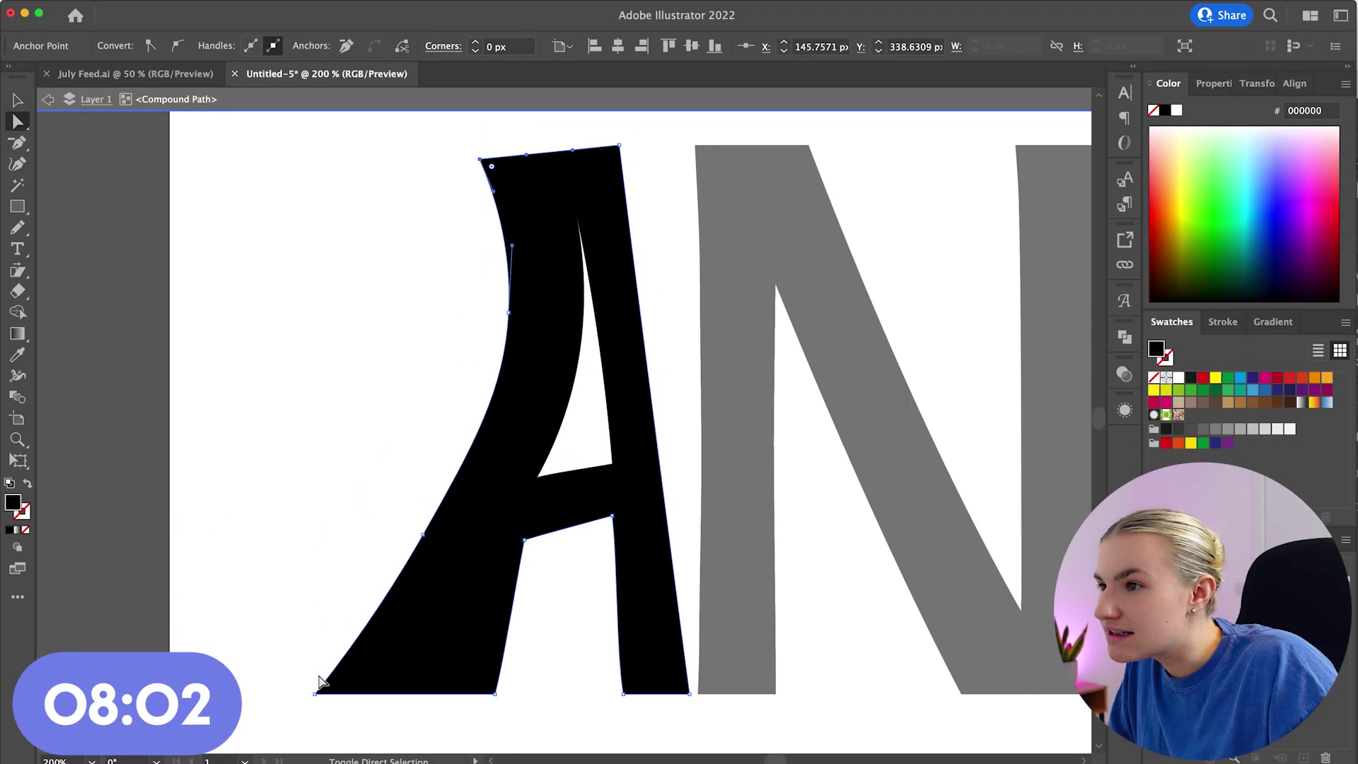
pyautogui.moveTo(327, 456); pyautogui.dragTo(280, 461)
pyautogui.moveTo(282, 697); pyautogui.dragTo(281, 695)
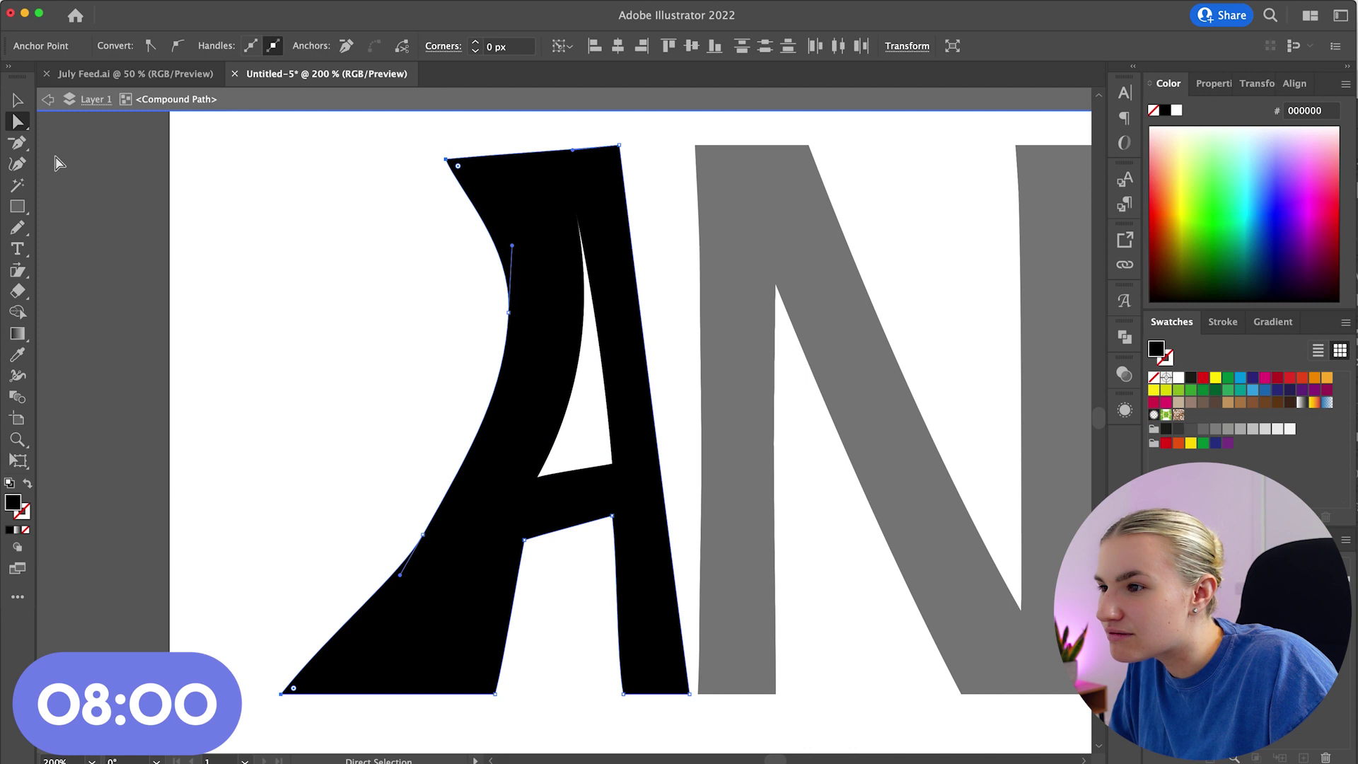
# Step: Bend the A's outer left edge further outward at its upper and lower curve points with the Curvature tool
pyautogui.click(17, 164)
pyautogui.moveTo(509, 312)
pyautogui.mouseDown()
pyautogui.moveTo(490, 338)
pyautogui.moveTo(499, 329)
pyautogui.mouseUp()
pyautogui.moveTo(423, 534); pyautogui.dragTo(393, 517)
pyautogui.keyDown('super'); pyautogui.click(718, 413); pyautogui.keyUp('super')
pyautogui.hscroll(2, 719, 411)
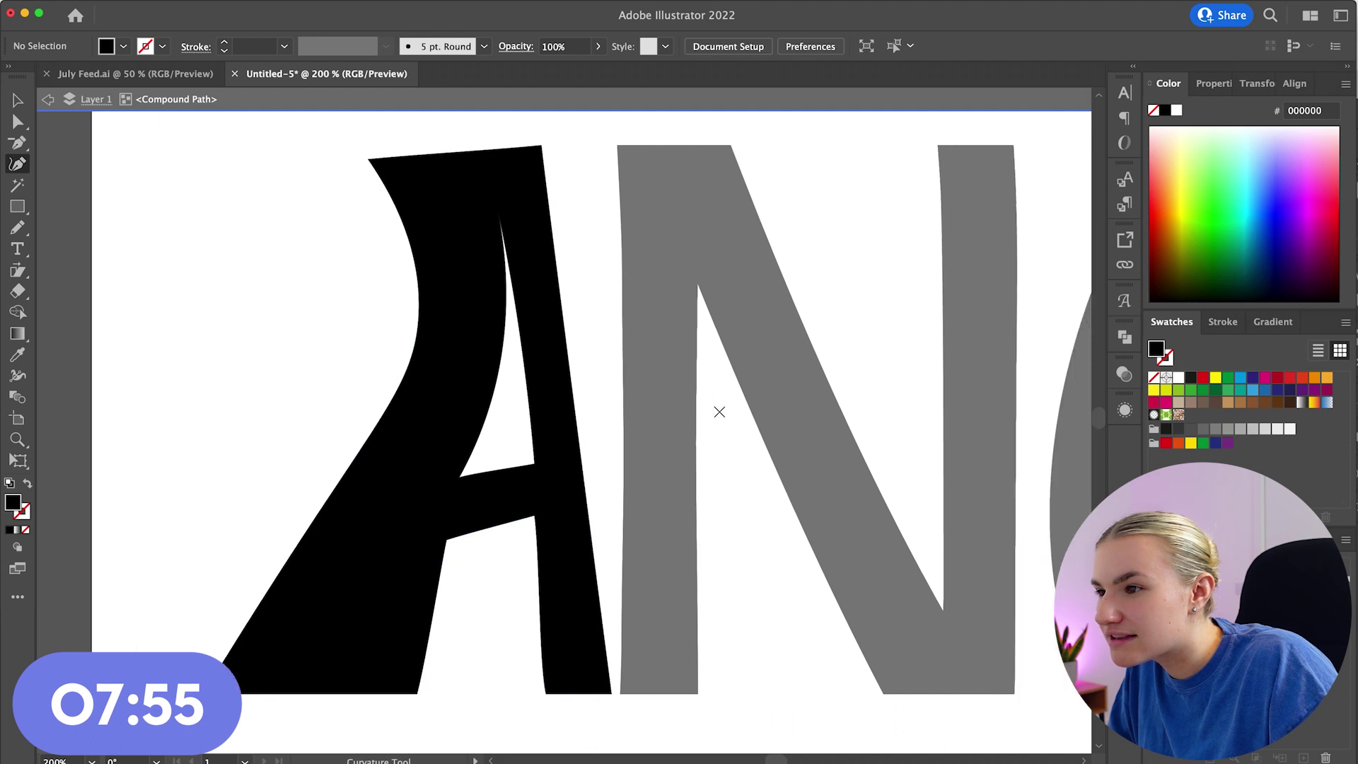
# Step: Remove the surplus anchor points on the left edge of the A's counter and bend that edge to the right in a smooth curve
pyautogui.click(461, 480)
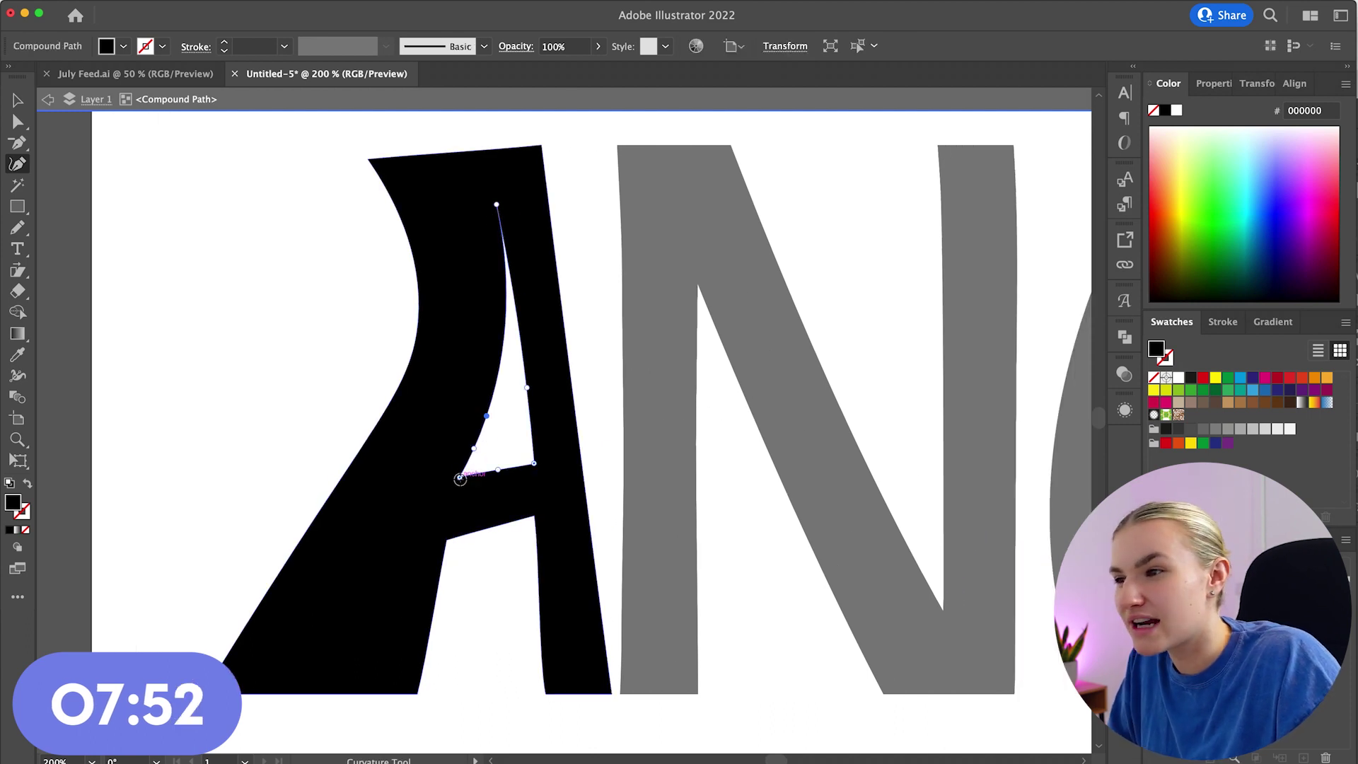
pyautogui.moveTo(466, 476); pyautogui.dragTo(460, 478)
pyautogui.click(488, 420)
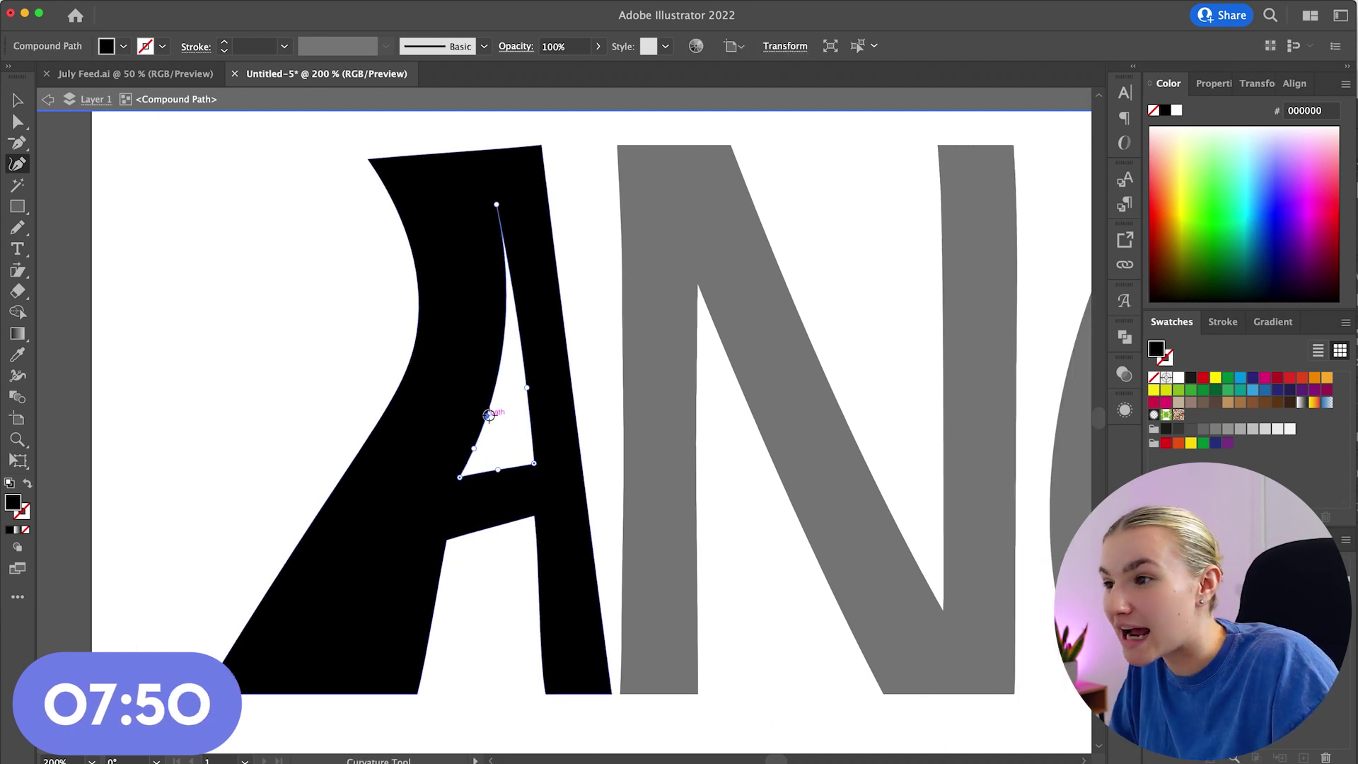
pyautogui.press('Delete')
pyautogui.click(472, 448)
pyautogui.press('Delete')
pyautogui.press('super+z')
pyautogui.moveTo(502, 358); pyautogui.dragTo(511, 375)
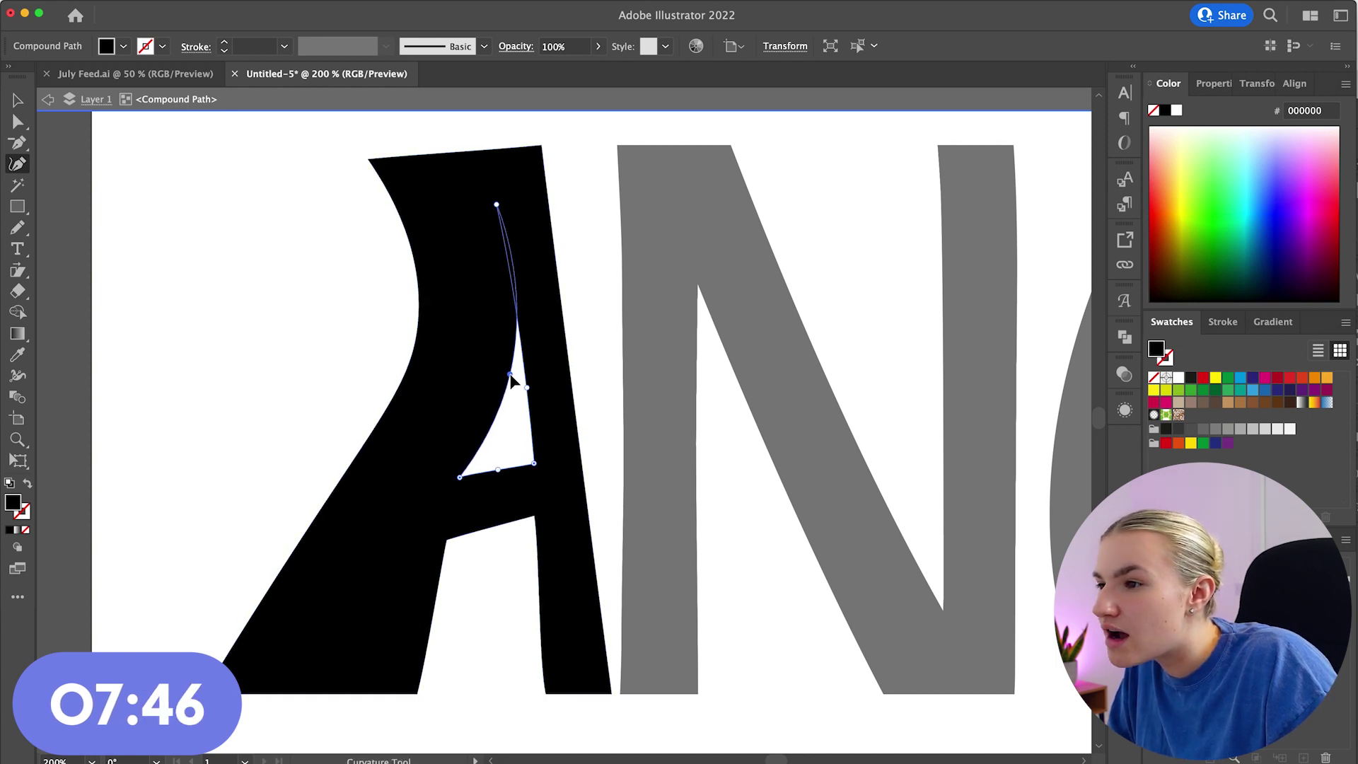
pyautogui.moveTo(483, 428); pyautogui.dragTo(484, 439)
pyautogui.keyDown('super'); pyautogui.click(599, 391); pyautogui.keyUp('super')
pyautogui.hscroll(2, 601, 391)
pyautogui.scroll(-1, 601, 391)
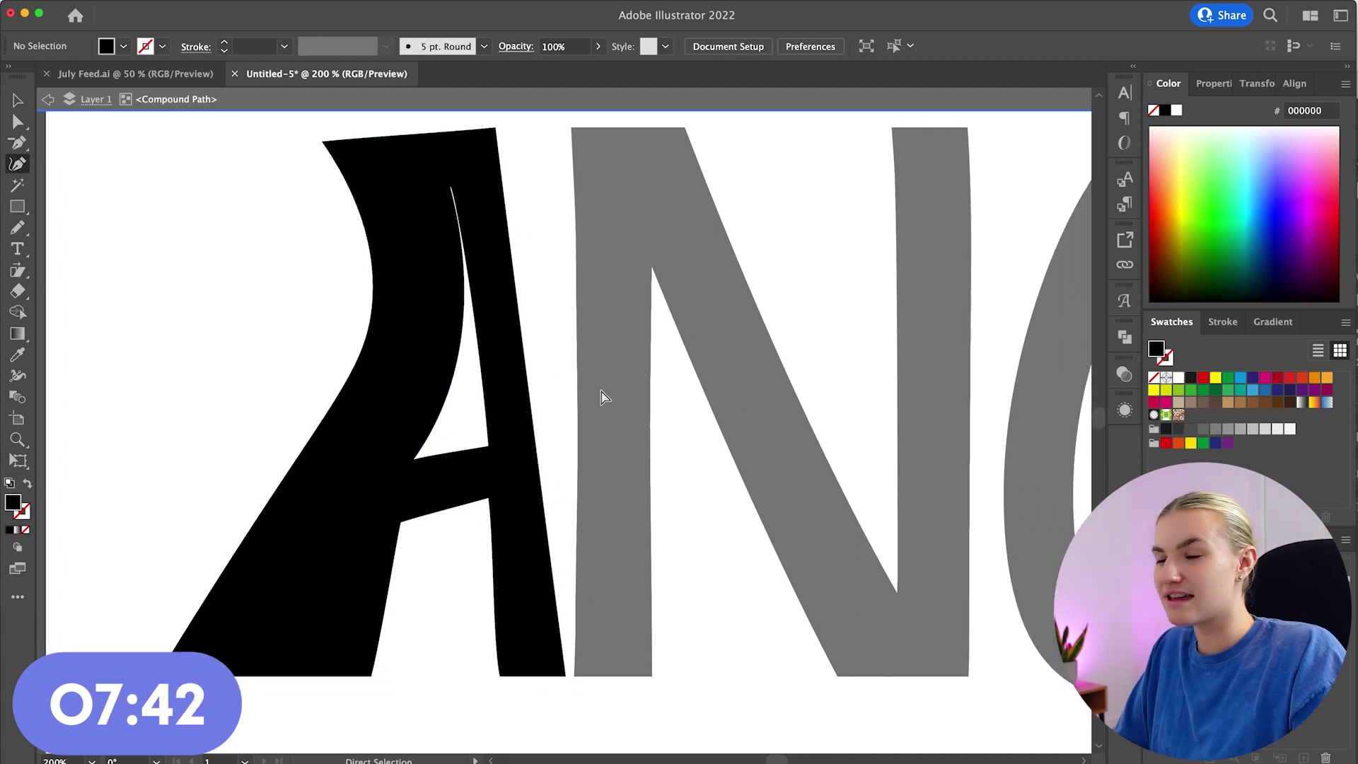
# Step: Leave the A's isolation mode
pyautogui.press('super+minus')
pyautogui.hscroll(2, 601, 392)
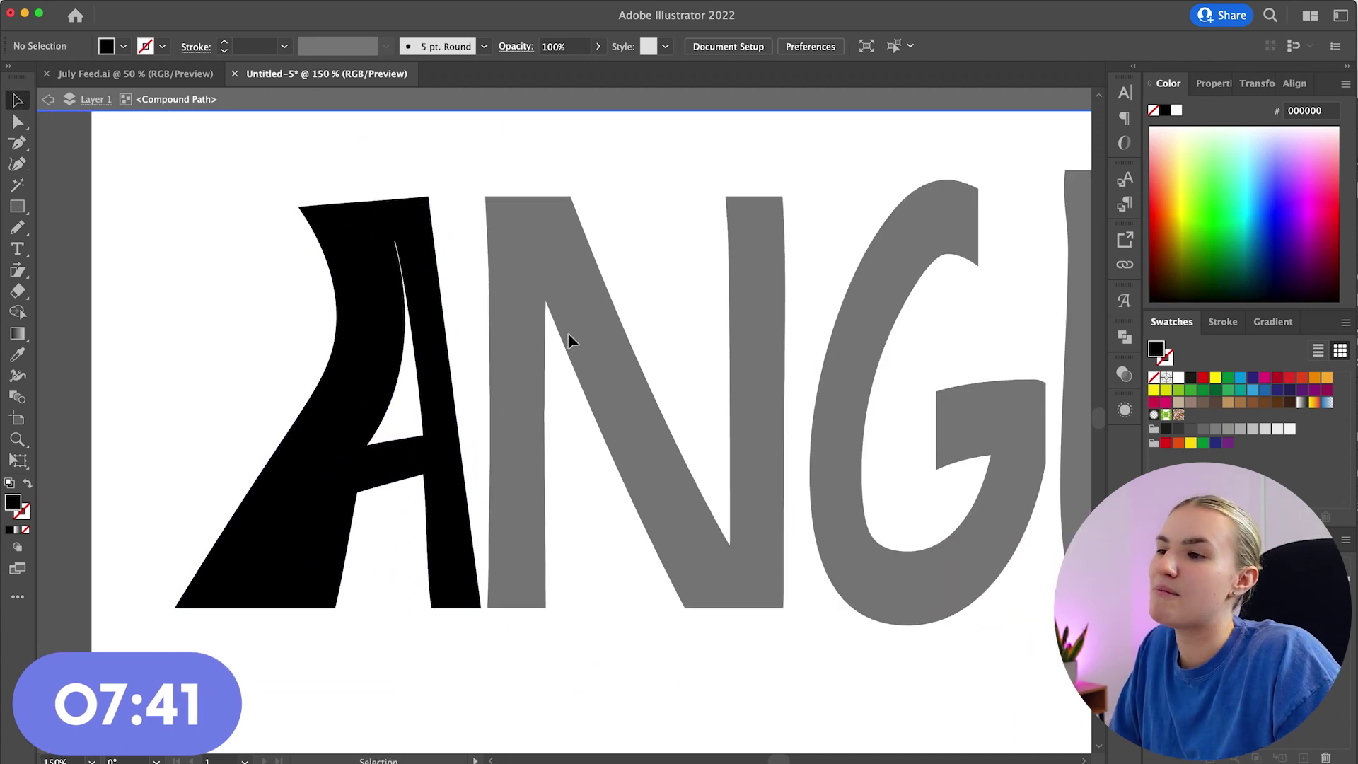
pyautogui.click(21, 105)
pyautogui.doubleClick(561, 357)
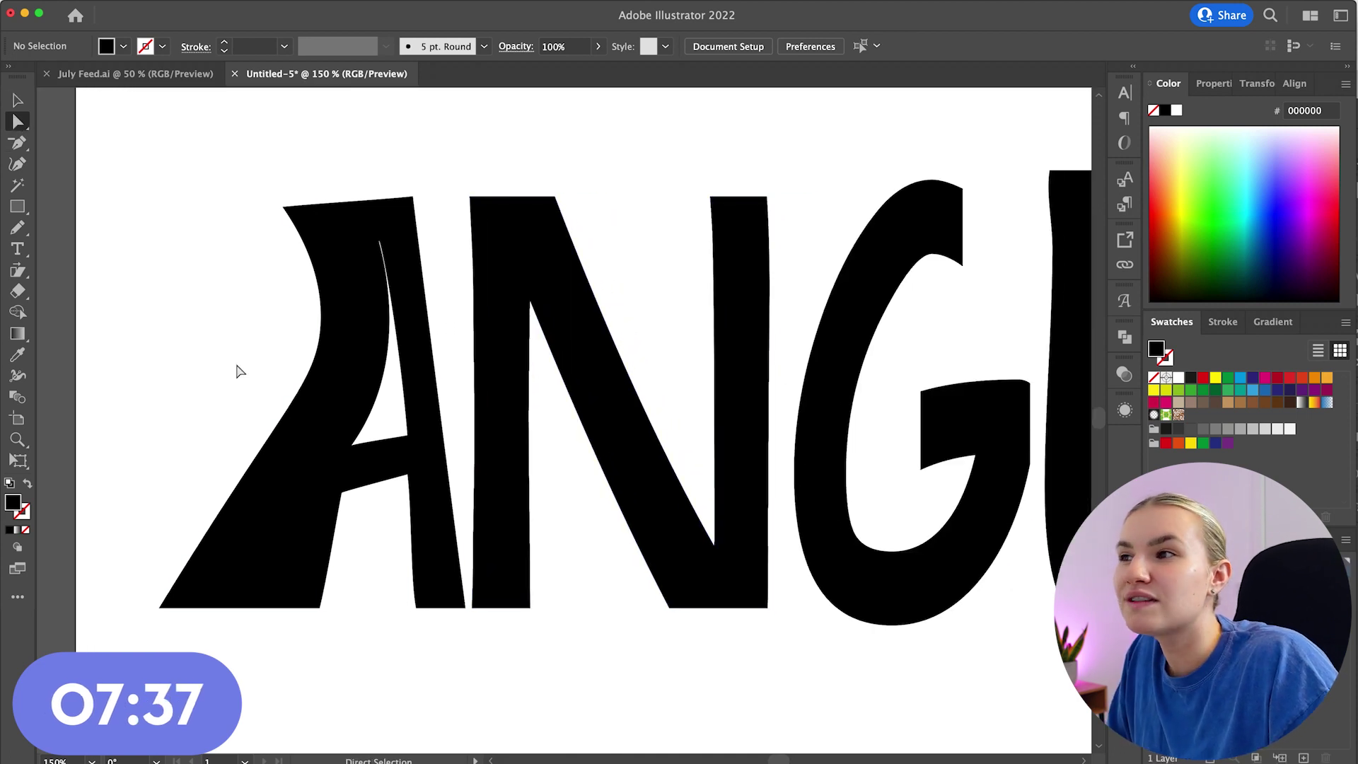
# Step: Delete surplus anchor points from the outer and inner edges of the N's left stem with the Delete Anchor Point tool
pyautogui.hscroll(3, 606, 392)
pyautogui.click(408, 206)
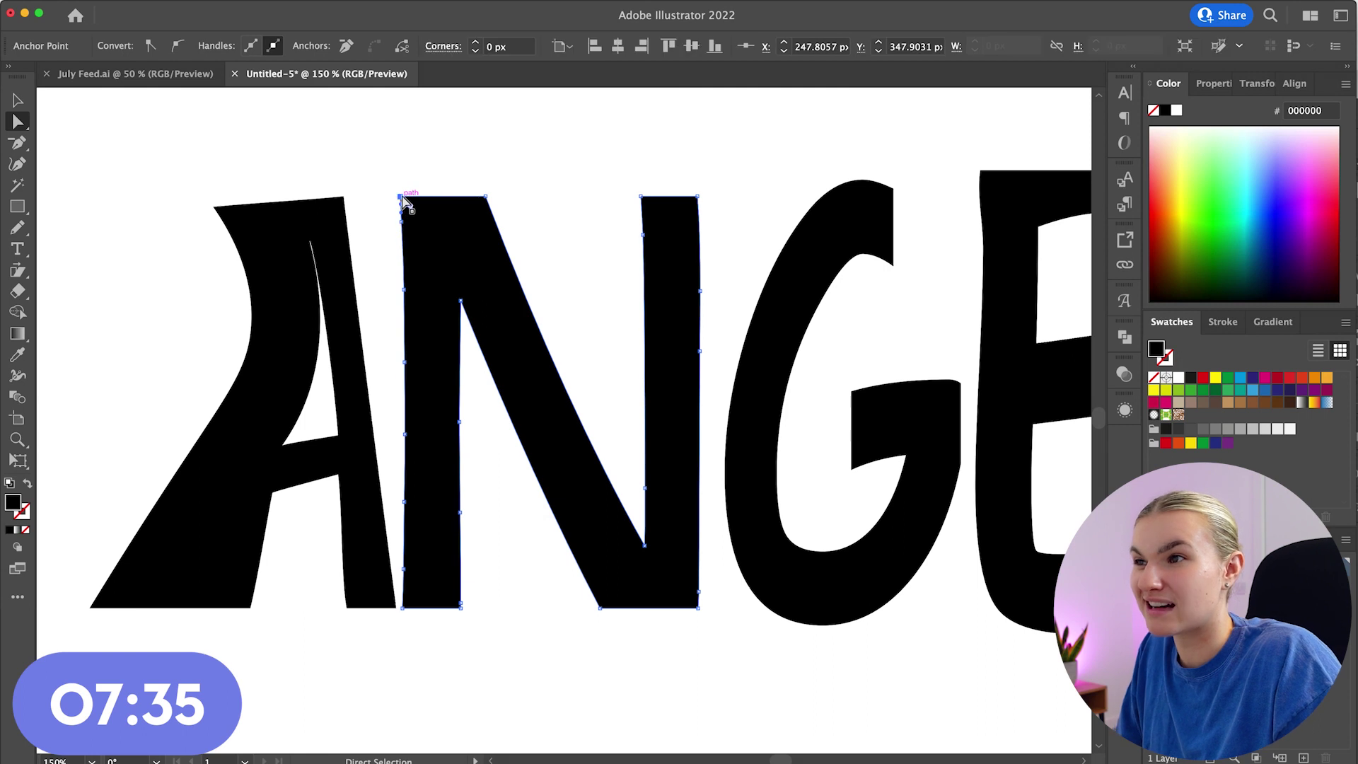
pyautogui.click(22, 144)
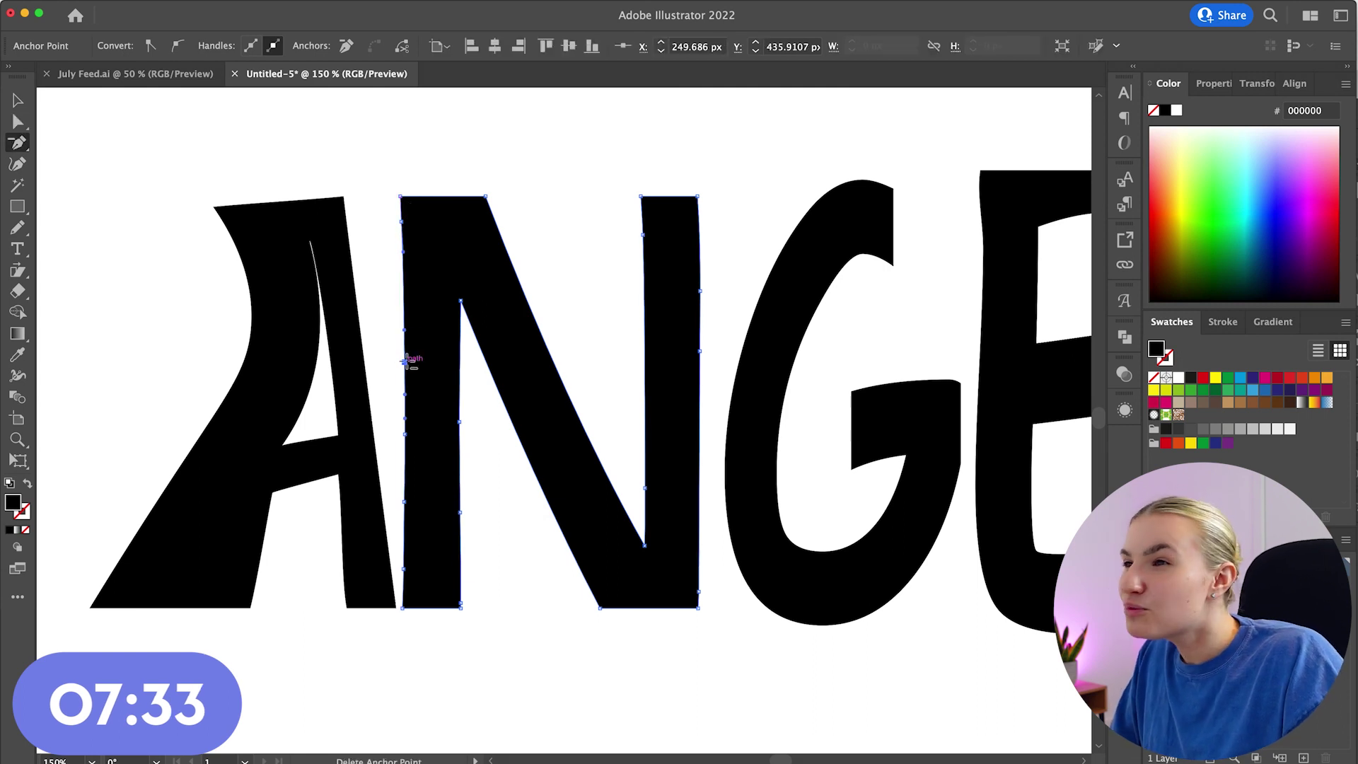
pyautogui.press('super+=')
pyautogui.scroll(-2, 415, 373)
pyautogui.hscroll(2, 415, 372)
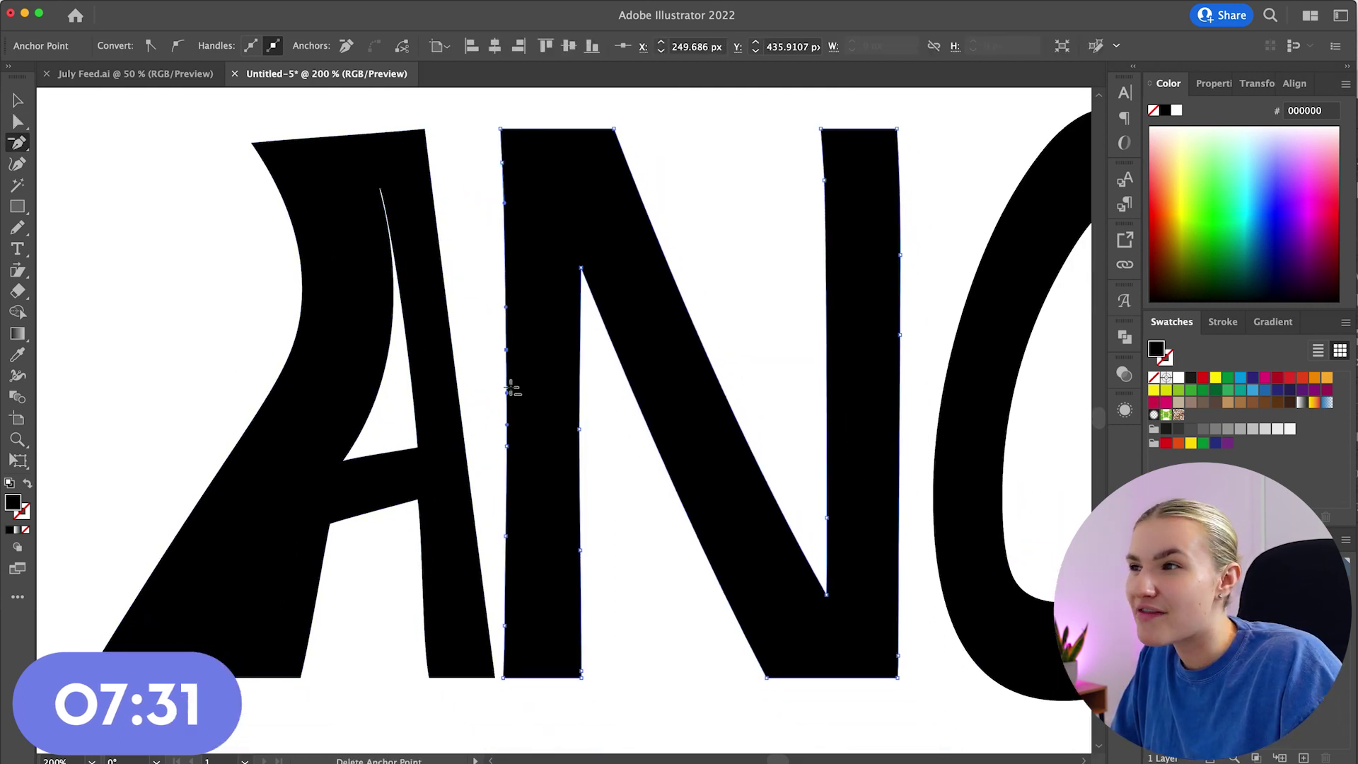
pyautogui.click(508, 446)
pyautogui.click(506, 537)
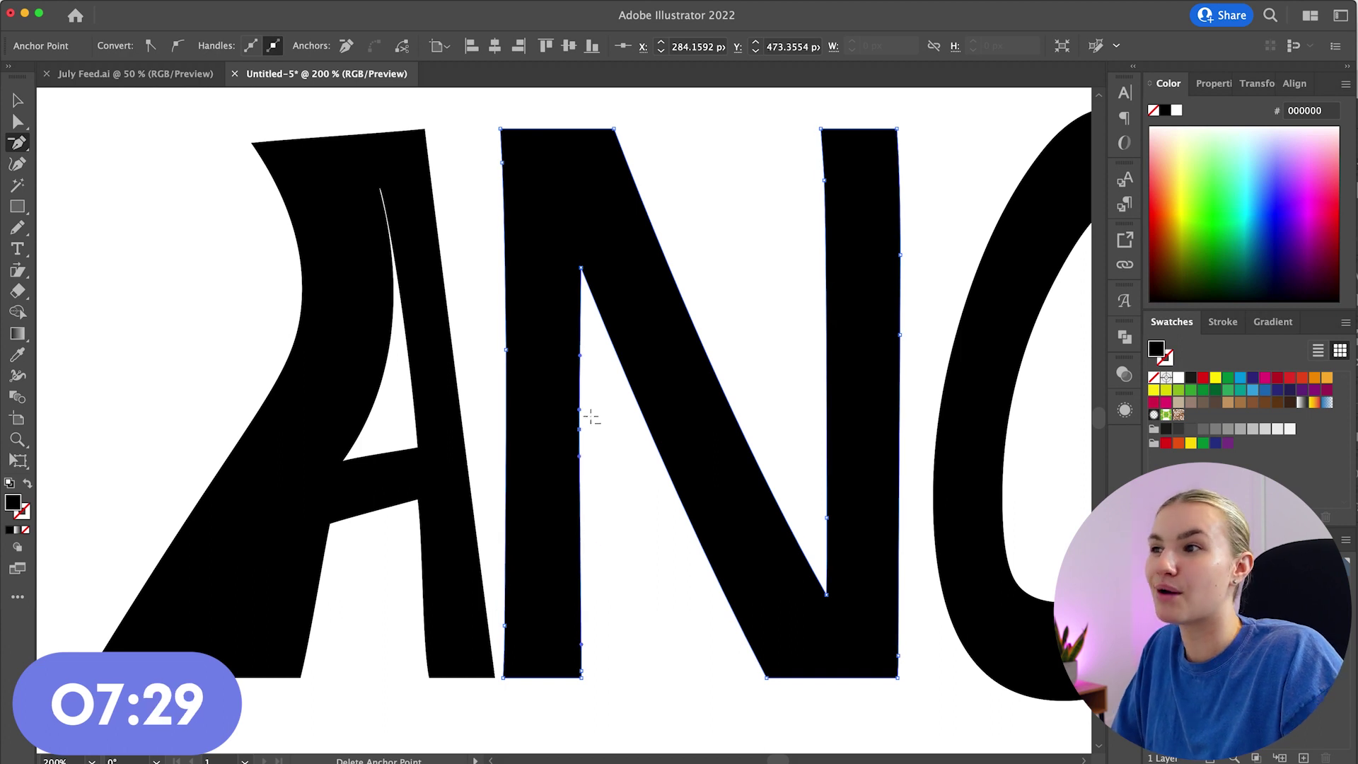
pyautogui.click(581, 421)
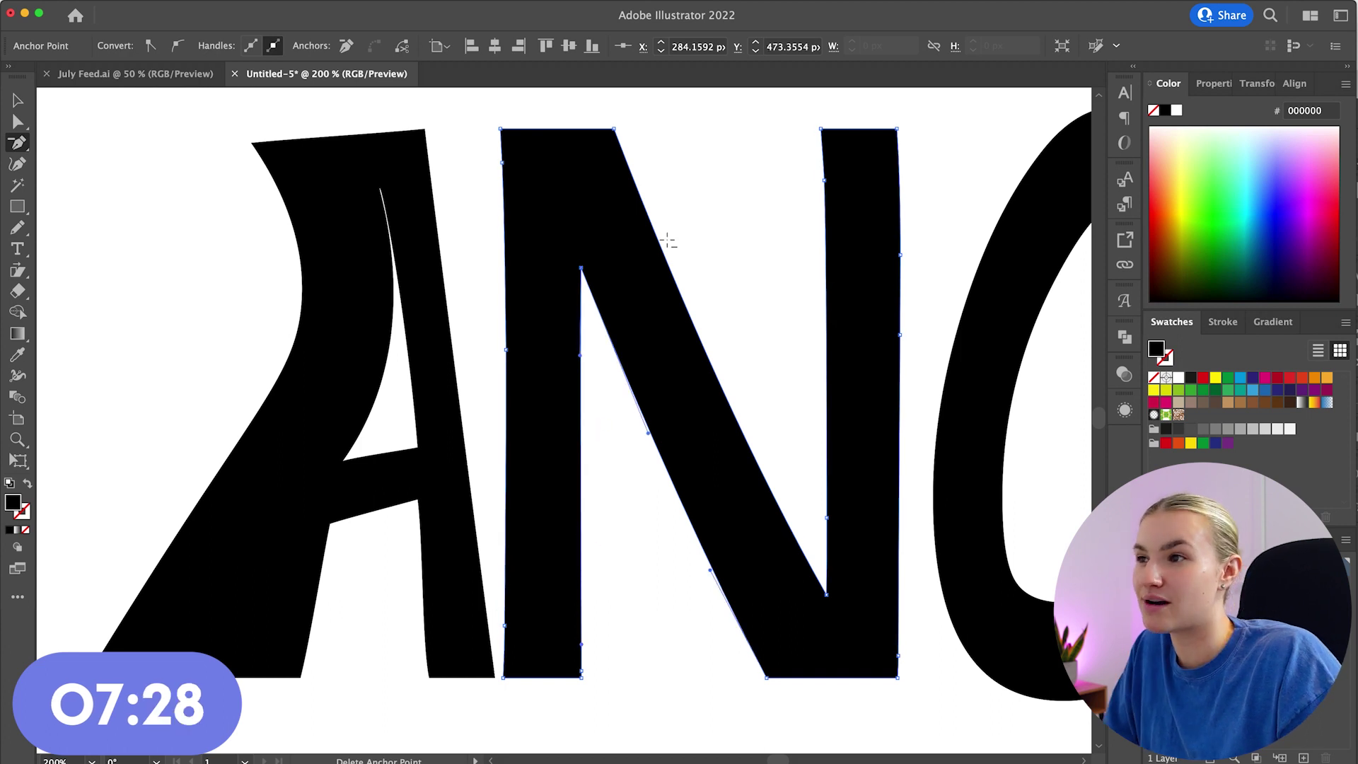
# Step: Delete the surplus anchor points on both sides of the N's right stem and the remaining ones on its outer left edge
pyautogui.click(831, 512)
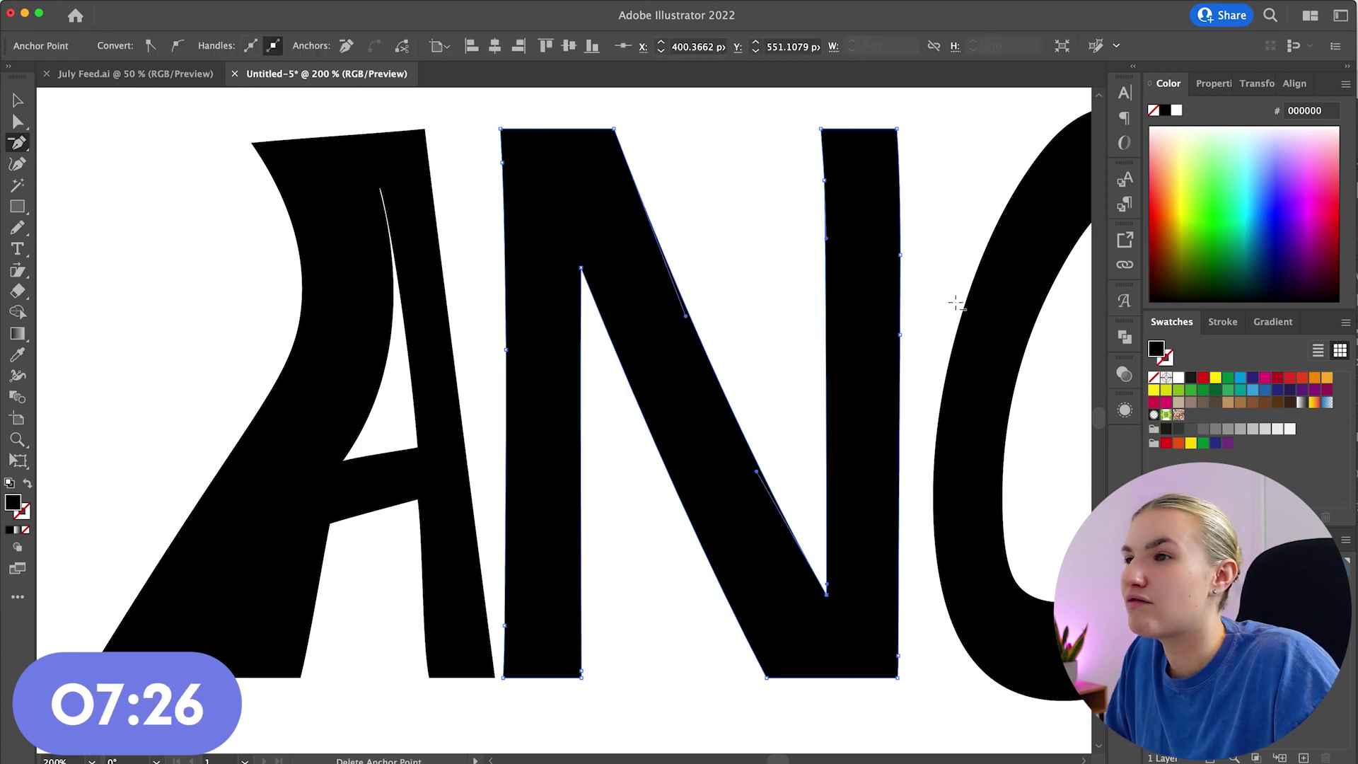
pyautogui.click(824, 179)
pyautogui.click(898, 654)
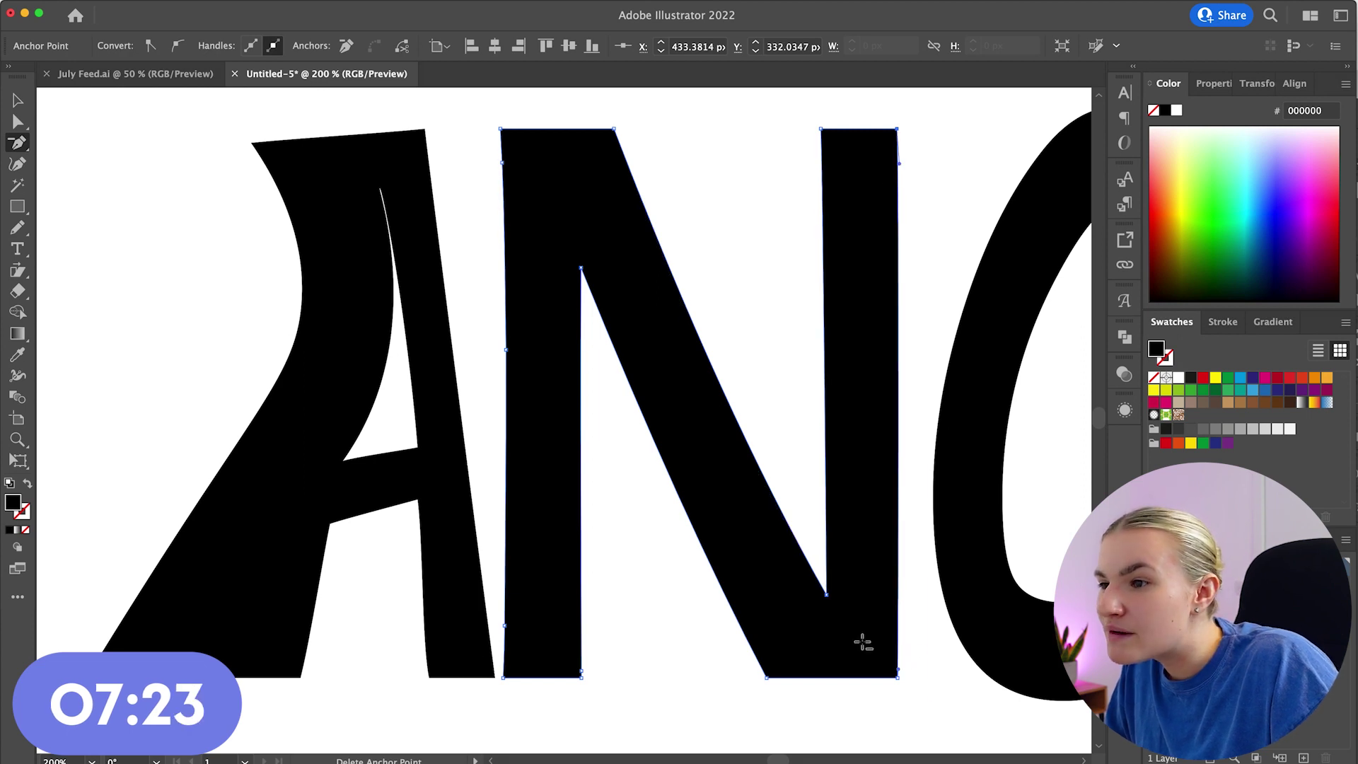
pyautogui.click(504, 628)
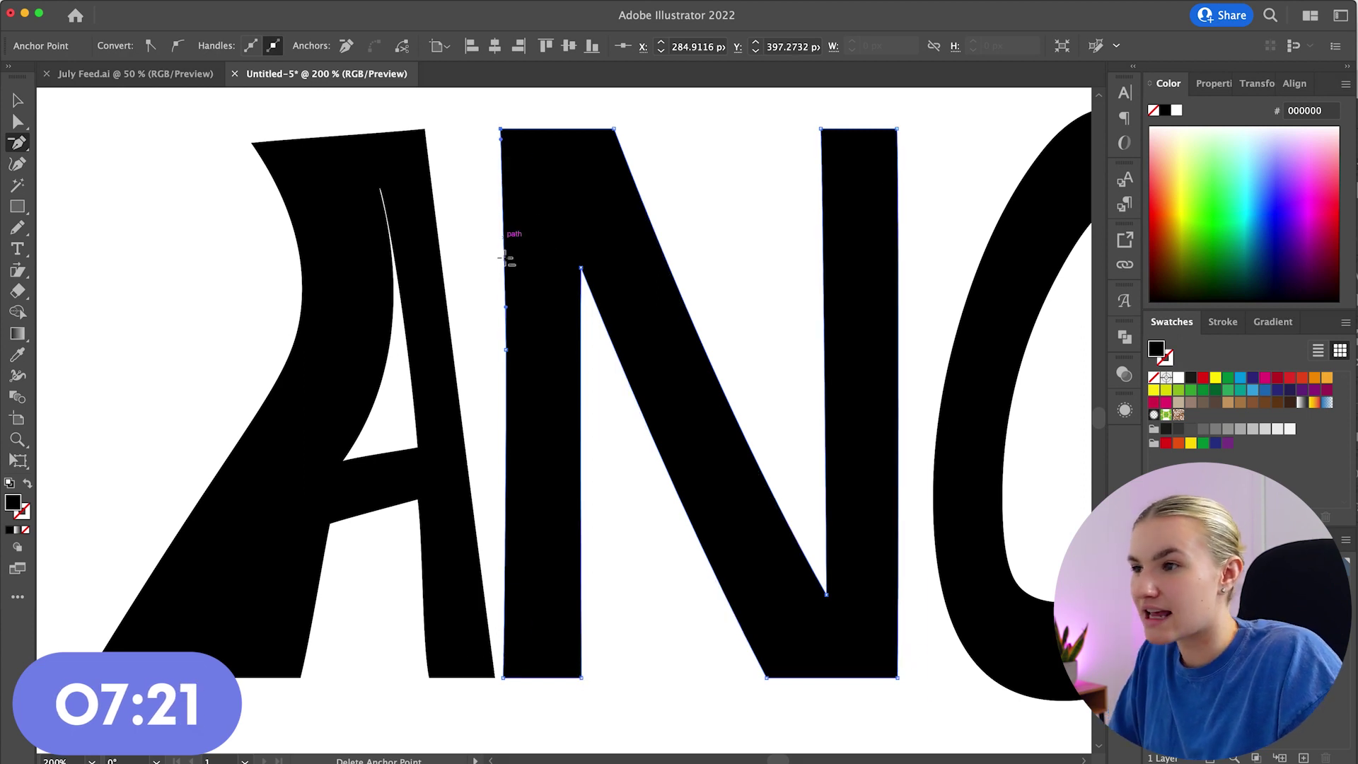
pyautogui.click(503, 350)
# Step: Slant the N's outer left edge parallel to the A, lower its inner apex and widen the diagonal's base to the left
pyautogui.press('a')
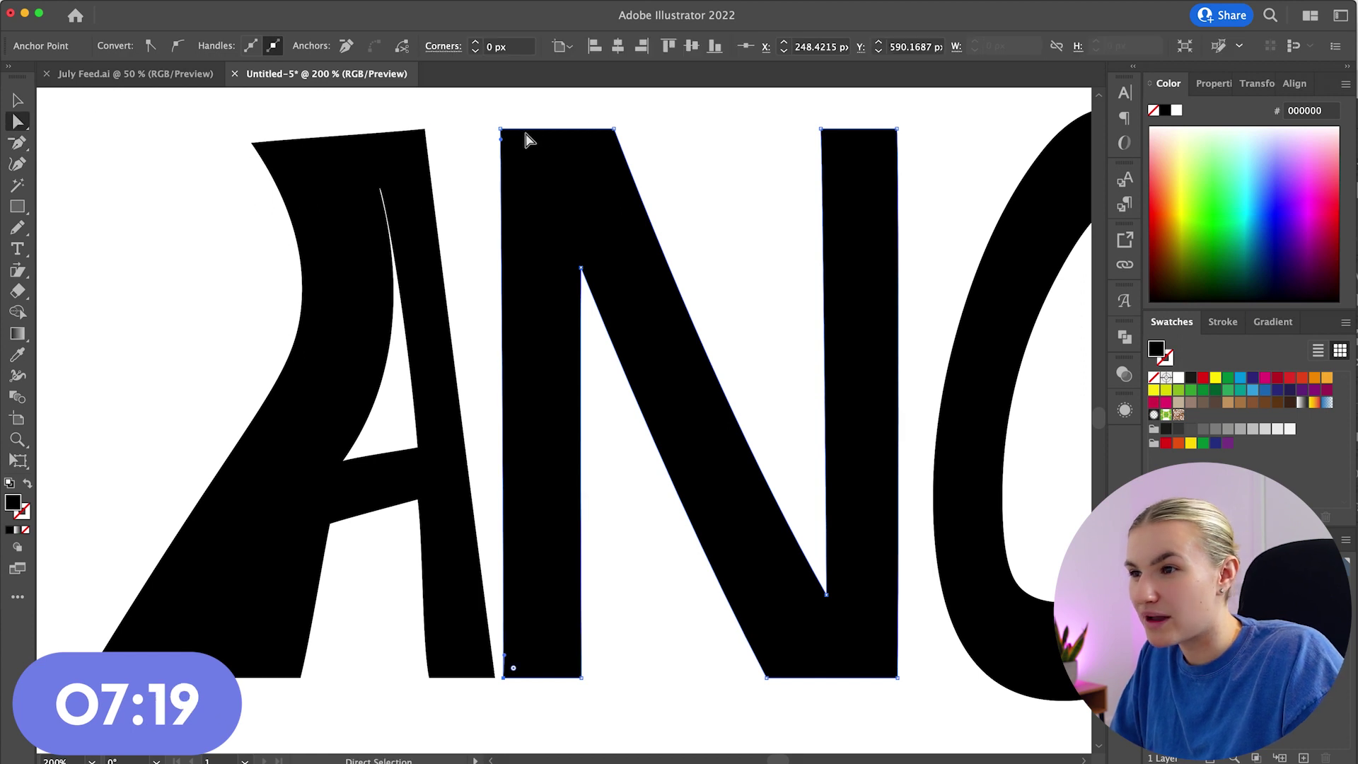
pyautogui.moveTo(503, 131); pyautogui.dragTo(445, 131)
pyautogui.hscroll(3, 591, 540)
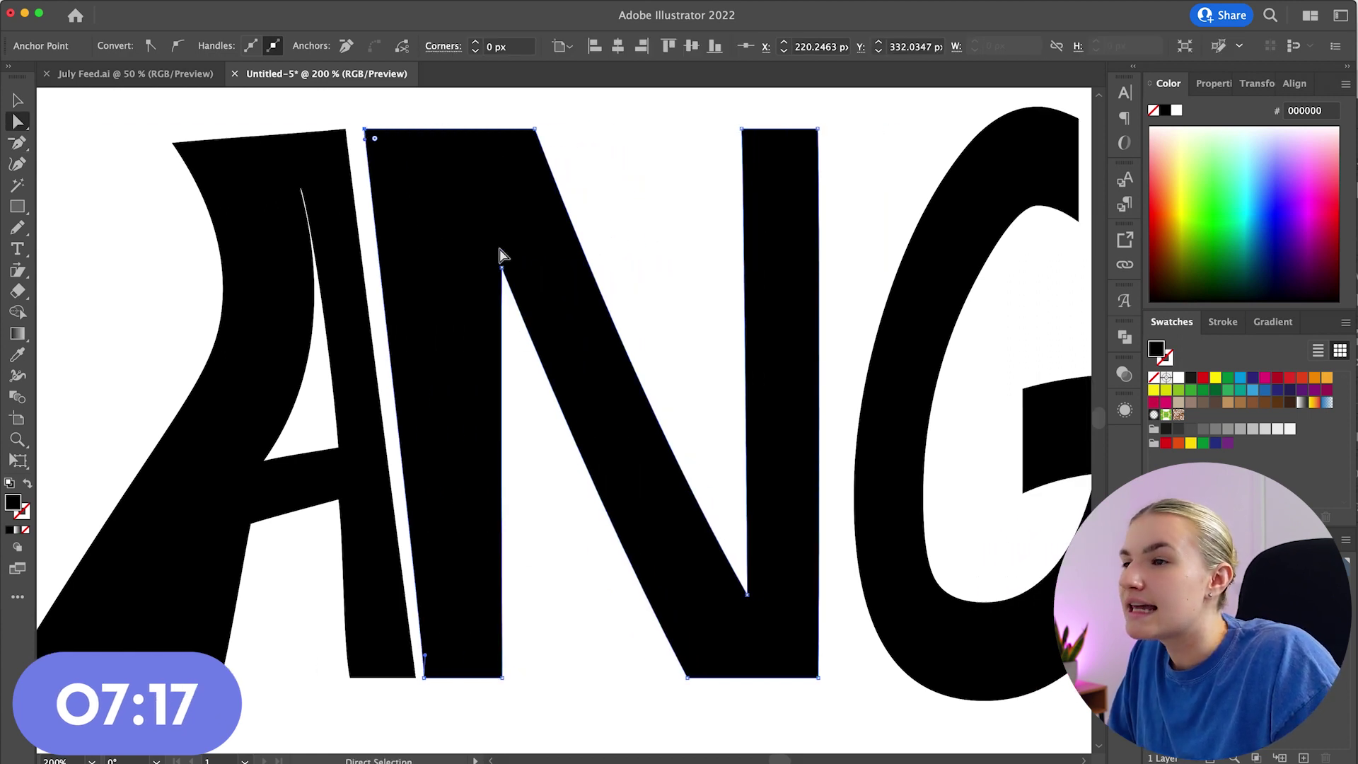
pyautogui.moveTo(500, 259); pyautogui.dragTo(557, 689)
pyautogui.moveTo(500, 584); pyautogui.dragTo(512, 570)
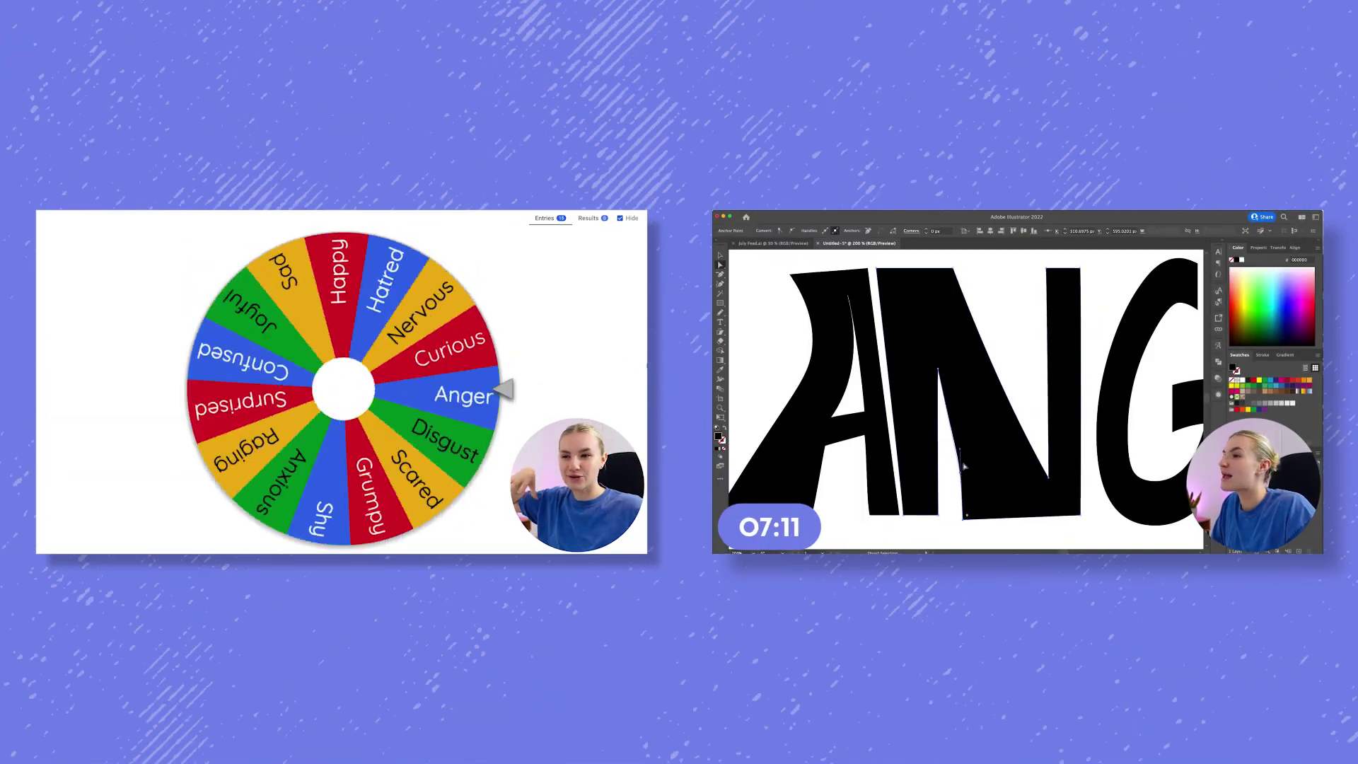
# Step: Thicken the N's right stem by moving its notch and upper corners left into a slanted top, and adjust the diagonal's curve handles
pyautogui.hscroll(3, 999, 495)
pyautogui.click(1014, 478)
pyautogui.moveTo(661, 589); pyautogui.dragTo(575, 540)
pyautogui.moveTo(665, 129); pyautogui.dragTo(536, 166)
pyautogui.moveTo(740, 129); pyautogui.dragTo(715, 108)
pyautogui.click(555, 593)
pyautogui.click(581, 546)
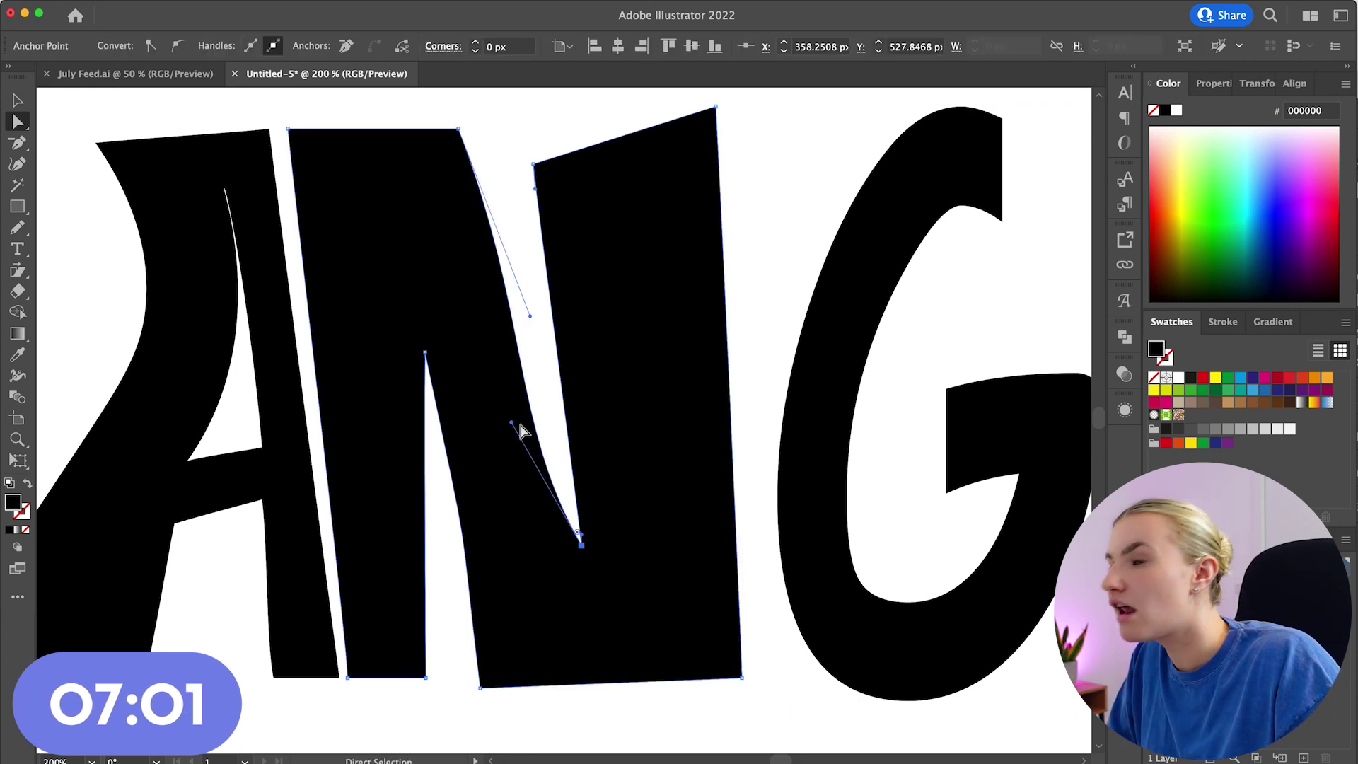
pyautogui.moveTo(518, 423); pyautogui.dragTo(537, 390)
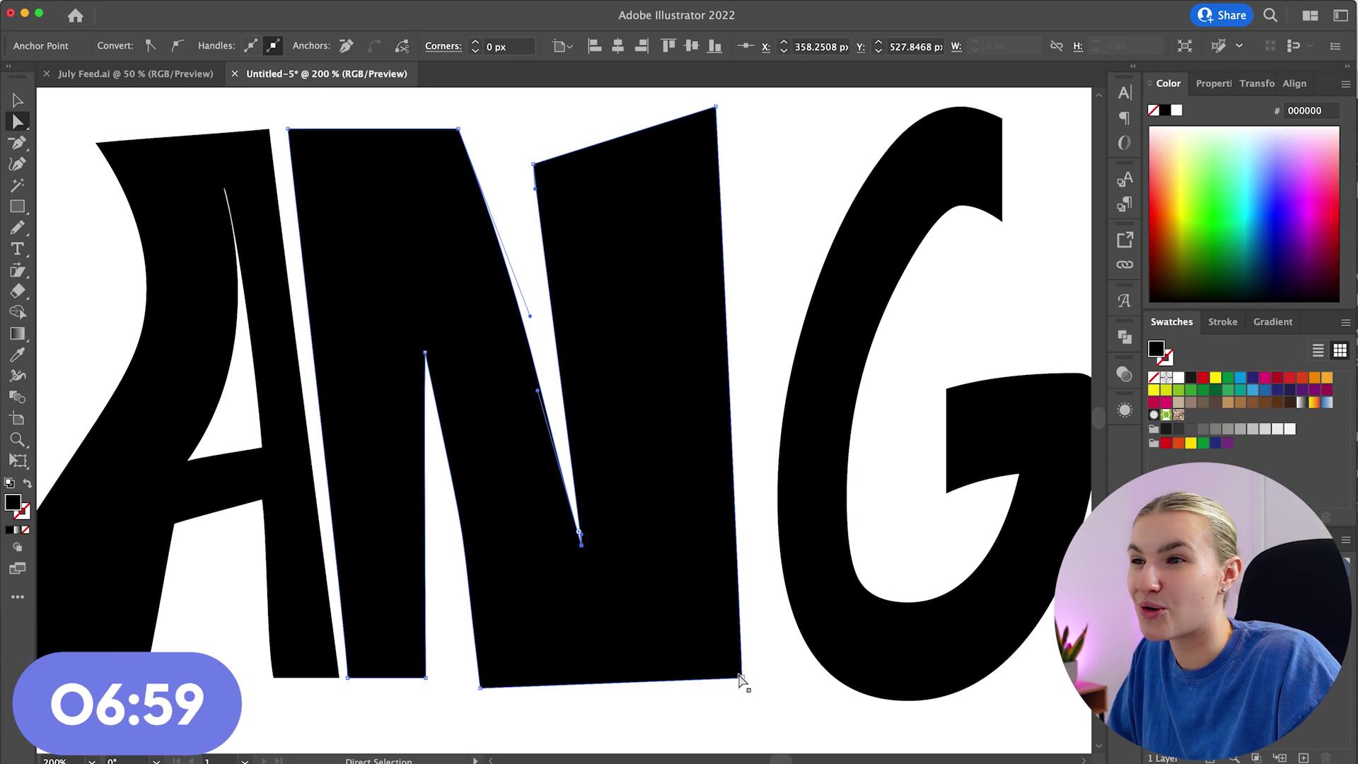
# Step: Move the N's lower right corner inward and bend its outer right edge into a concave curve with the Curvature tool
pyautogui.moveTo(742, 679); pyautogui.dragTo(701, 677)
pyautogui.click(26, 162)
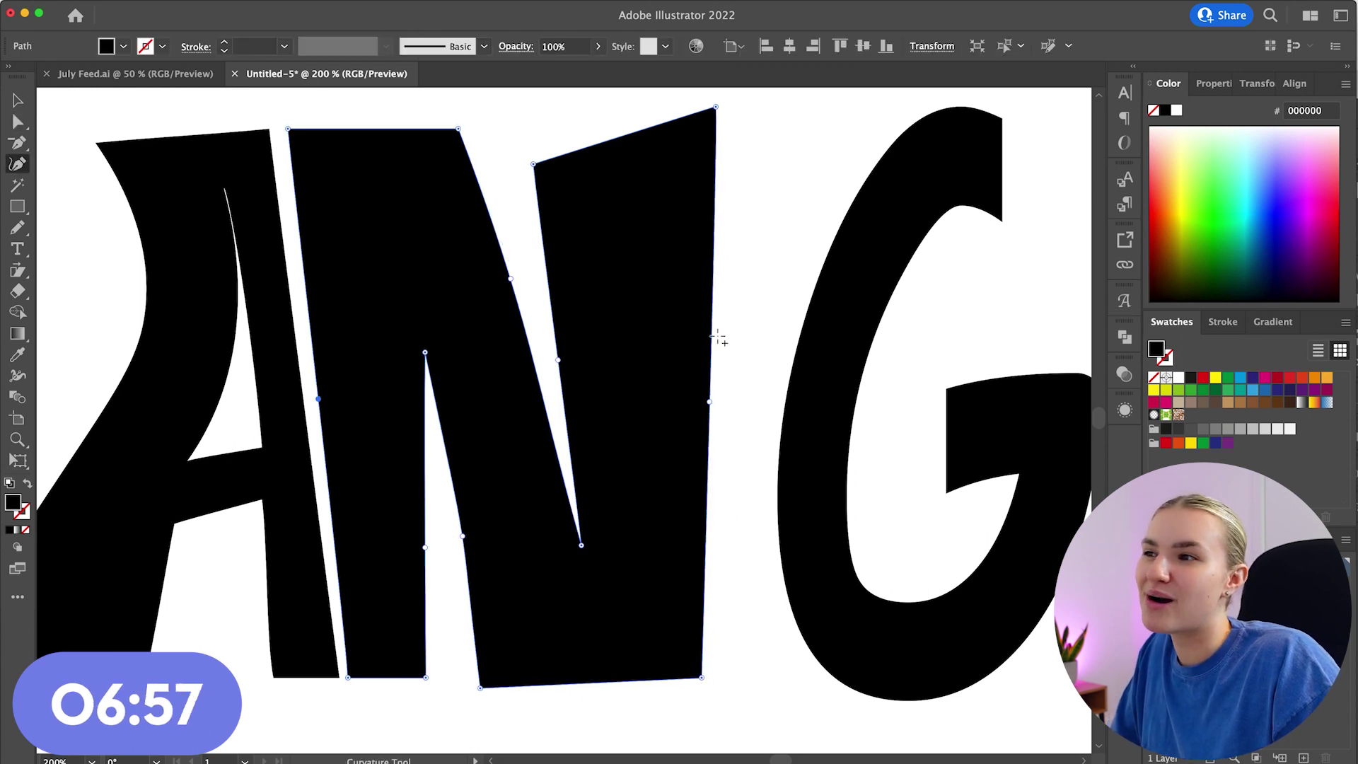
pyautogui.moveTo(710, 404); pyautogui.dragTo(637, 297)
pyautogui.click(19, 124)
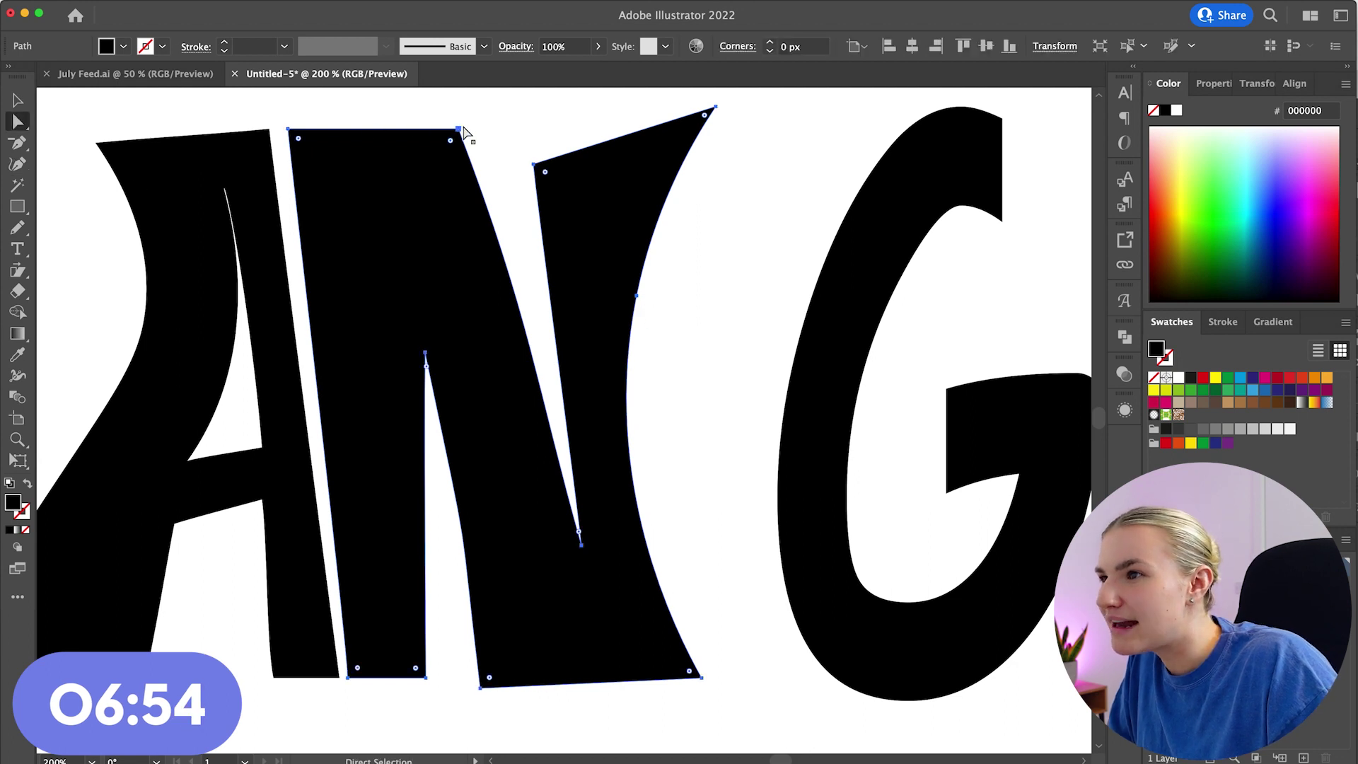
# Step: Shift the diagonal's upper right corner, the notch and the right stem's upper left corner of the N to the left
pyautogui.moveTo(459, 132); pyautogui.dragTo(396, 129)
pyautogui.moveTo(580, 543); pyautogui.dragTo(534, 556)
pyautogui.moveTo(534, 164); pyautogui.dragTo(466, 181)
# Step: Deepen the concave curve of the N's right edge with the Curvature tool
pyautogui.click(18, 163)
pyautogui.moveTo(636, 299); pyautogui.dragTo(589, 353)
pyautogui.keyDown('super'); pyautogui.click(715, 380); pyautogui.keyUp('super')
# Step: Move the G left into the N's concave right side and scale it down slightly
pyautogui.press('super+minus')
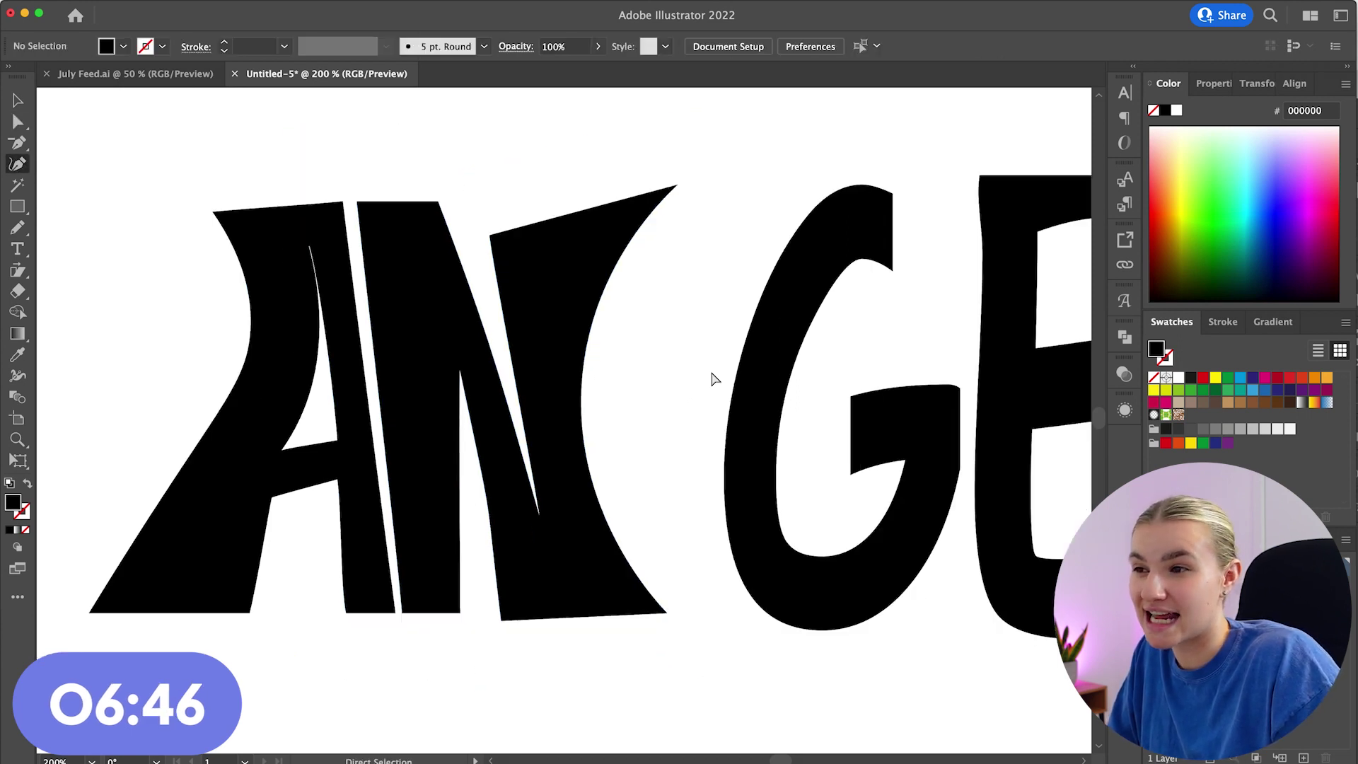
pyautogui.hscroll(5, 712, 373)
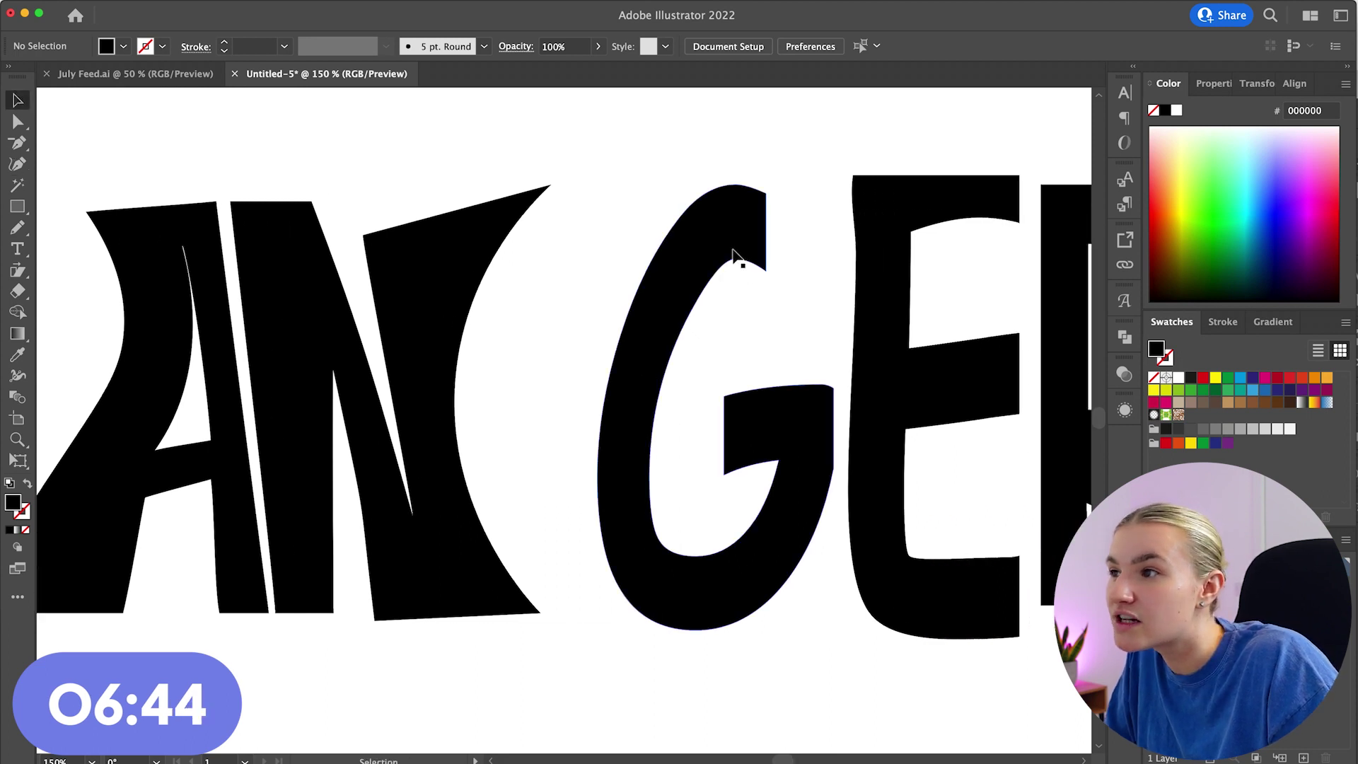
pyautogui.moveTo(731, 251); pyautogui.dragTo(636, 233)
pyautogui.moveTo(624, 174); pyautogui.dragTo(628, 216)
pyautogui.moveTo(643, 232); pyautogui.dragTo(622, 216)
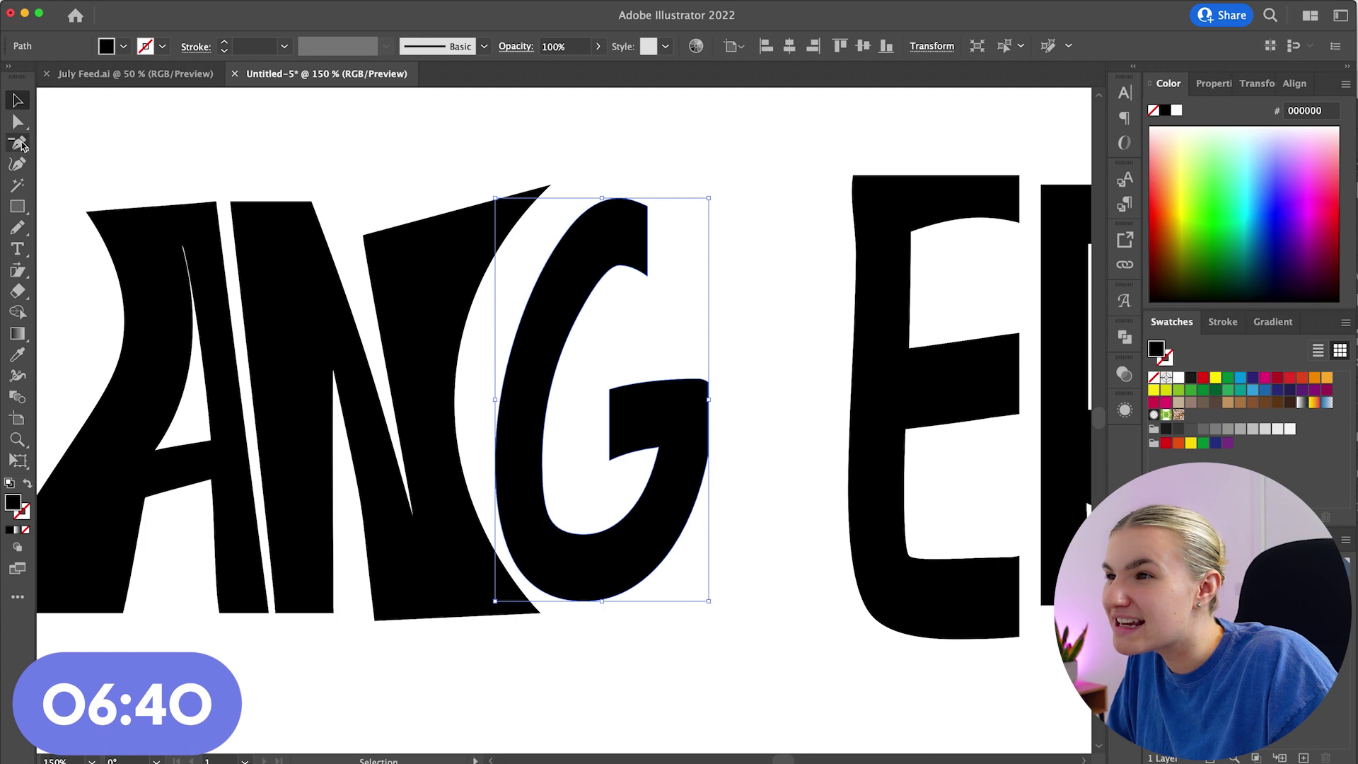
# Step: Redraw the G's outer left edge with the Pencil tool so it follows the N's curve
pyautogui.press('n')
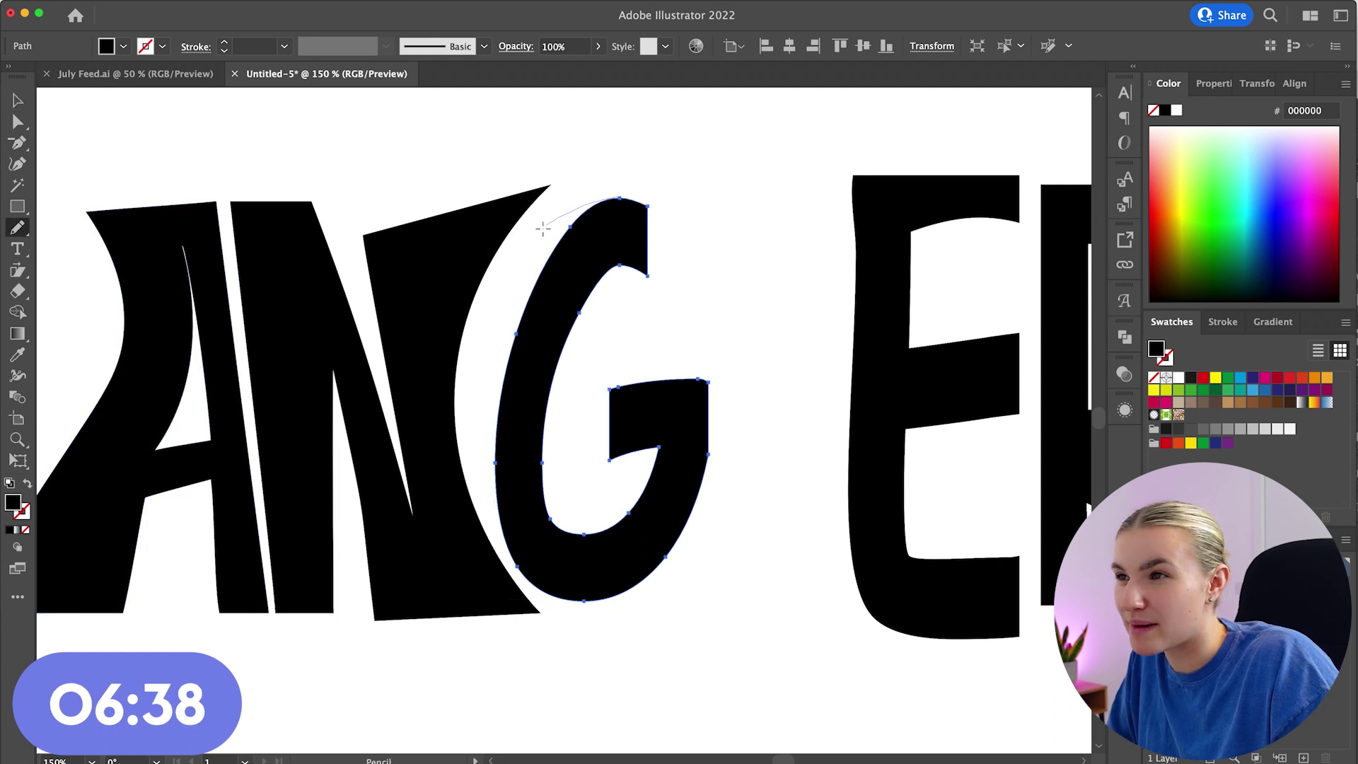
pyautogui.moveTo(529, 239)
pyautogui.mouseDown()
pyautogui.moveTo(471, 333)
pyautogui.moveTo(444, 439)
pyautogui.mouseUp()
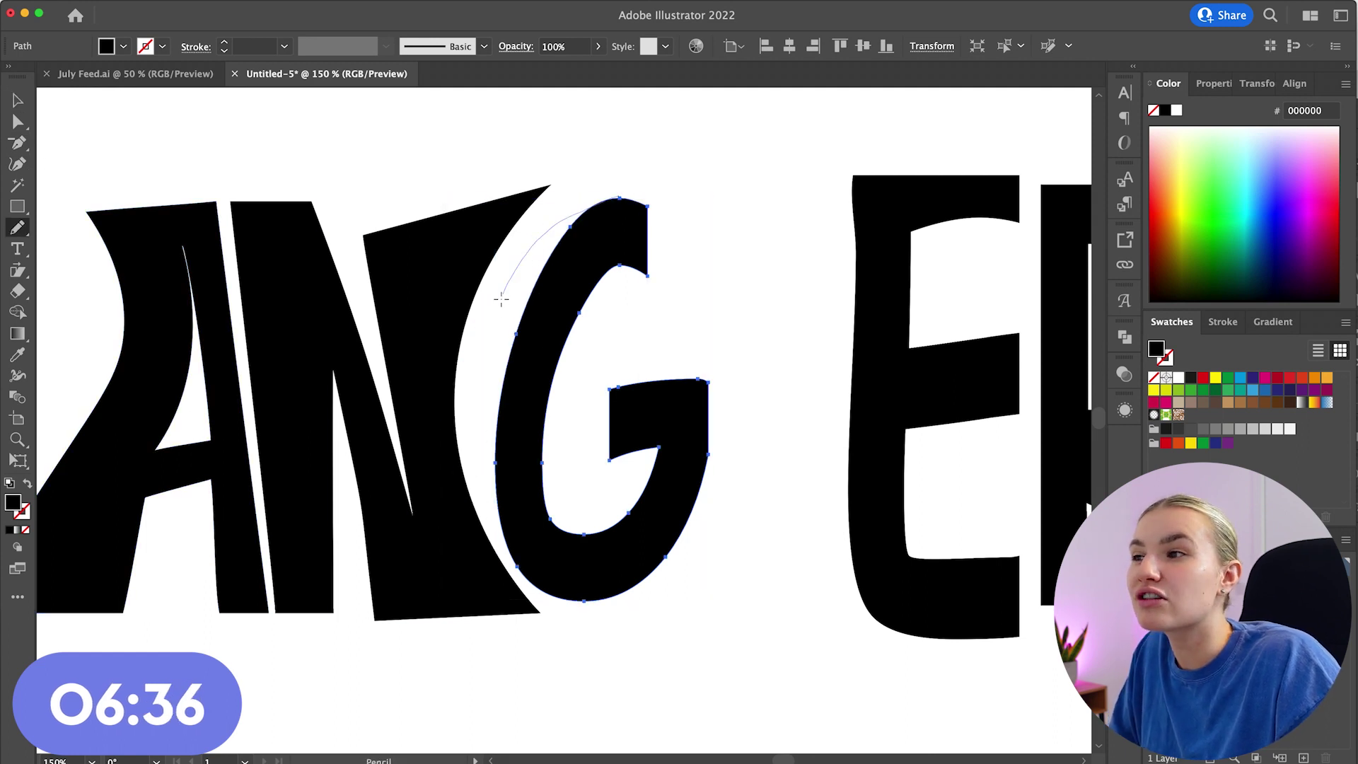
pyautogui.moveTo(499, 537); pyautogui.dragTo(516, 551)
pyautogui.press('super+z')
pyautogui.moveTo(563, 225); pyautogui.dragTo(622, 200)
pyautogui.keyDown('super'); pyautogui.click(705, 214); pyautogui.keyUp('super')
pyautogui.hscroll(1, 705, 214)
pyautogui.scroll(-1, 705, 214)
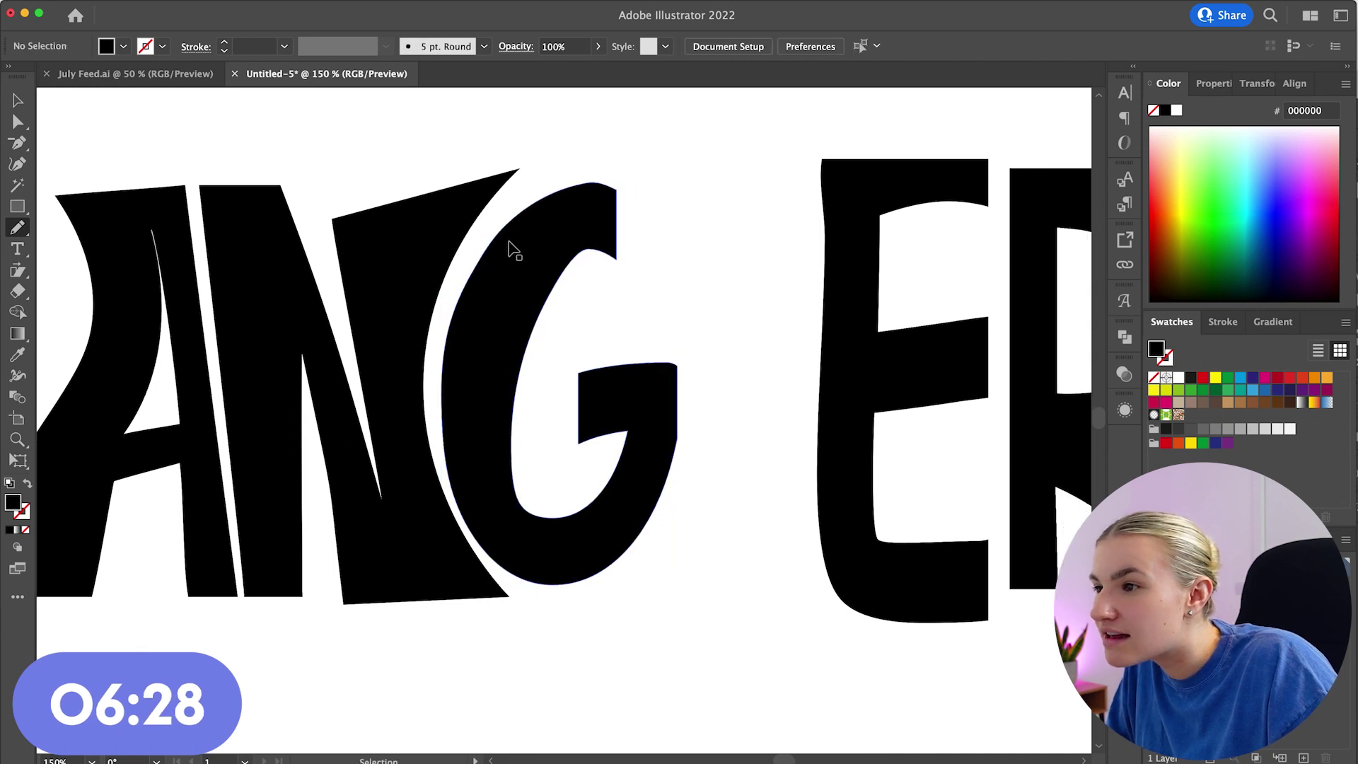
# Step: Redraw the G's upper arm with the Pencil tool as a rounded sweep ending in a point, and smooth its outer edge
pyautogui.keyDown('super'); pyautogui.click(516, 367); pyautogui.keyUp('super')
pyautogui.moveTo(516, 368); pyautogui.dragTo(561, 317)
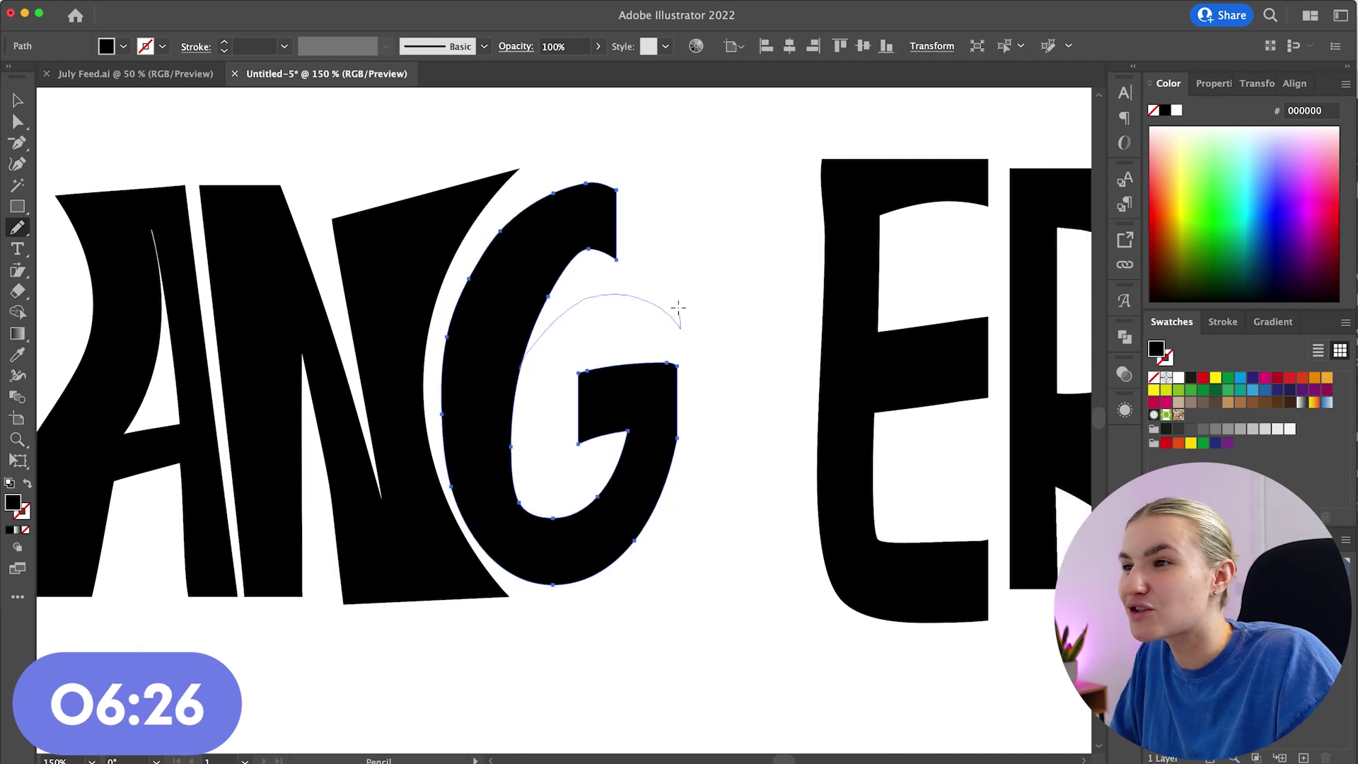
pyautogui.moveTo(513, 225); pyautogui.dragTo(502, 229)
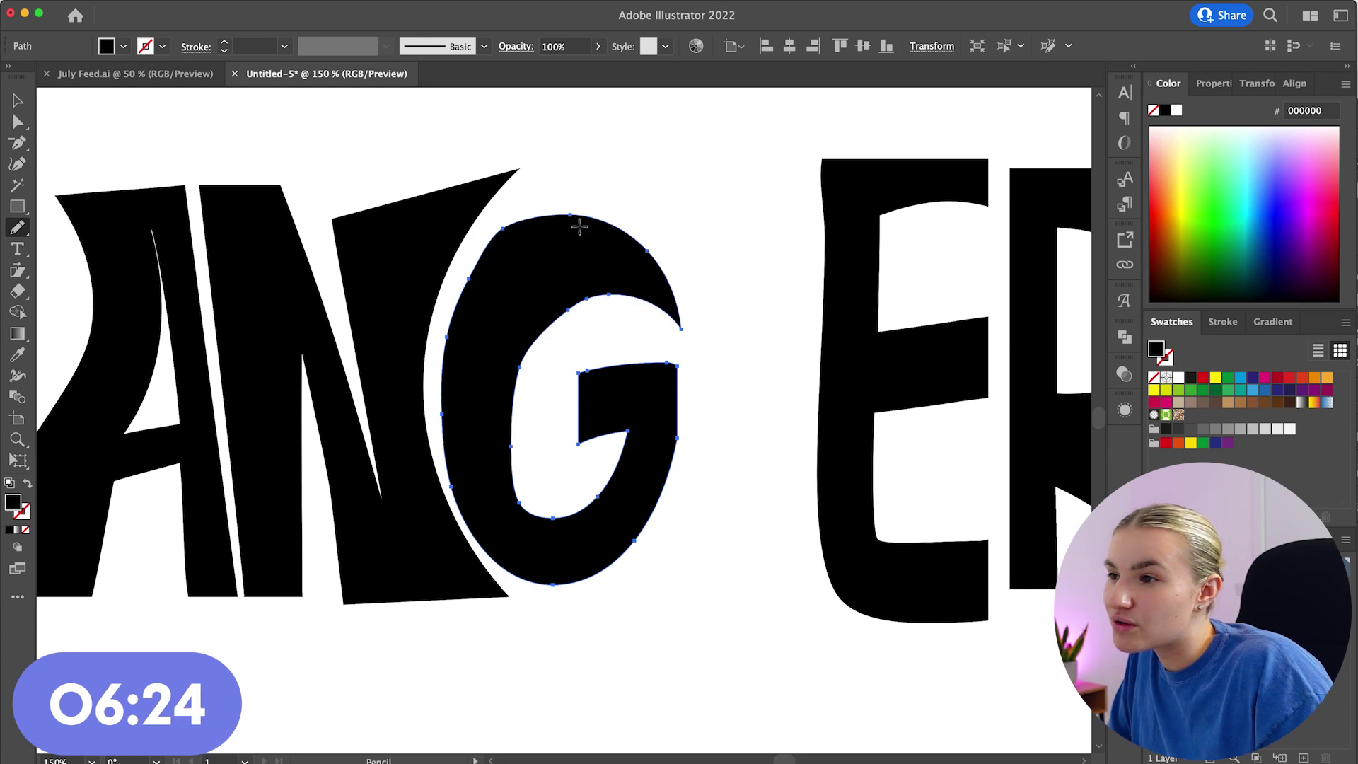
pyautogui.keyDown('super'); pyautogui.click(646, 225); pyautogui.keyUp('super')
pyautogui.keyDown('super'); pyautogui.click(561, 246); pyautogui.keyUp('super')
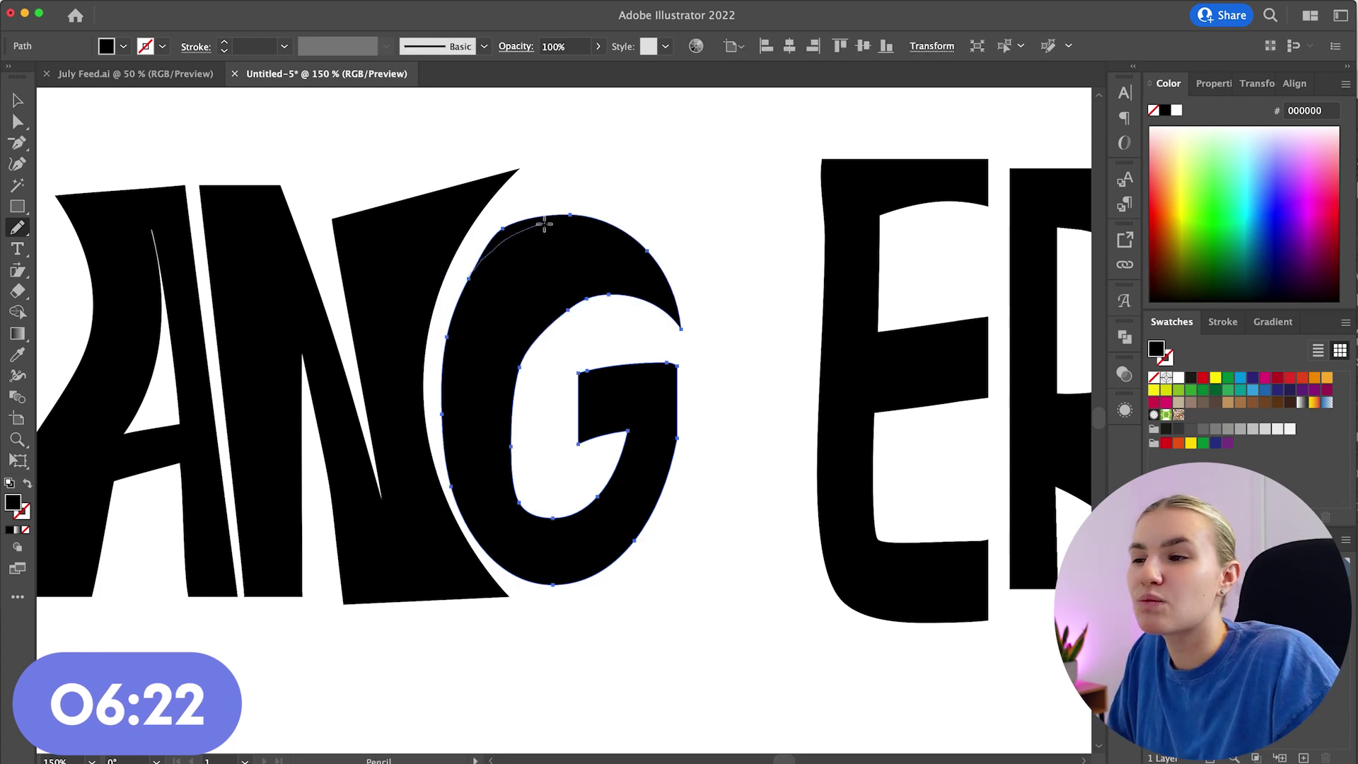
pyautogui.moveTo(591, 215); pyautogui.dragTo(593, 217)
pyautogui.keyDown('super'); pyautogui.click(606, 182); pyautogui.keyUp('super')
# Step: Smooth the inner curve of the G's upper arm and refine its pointed tip with the Pencil tool
pyautogui.keyDown('super'); pyautogui.click(528, 361); pyautogui.keyUp('super')
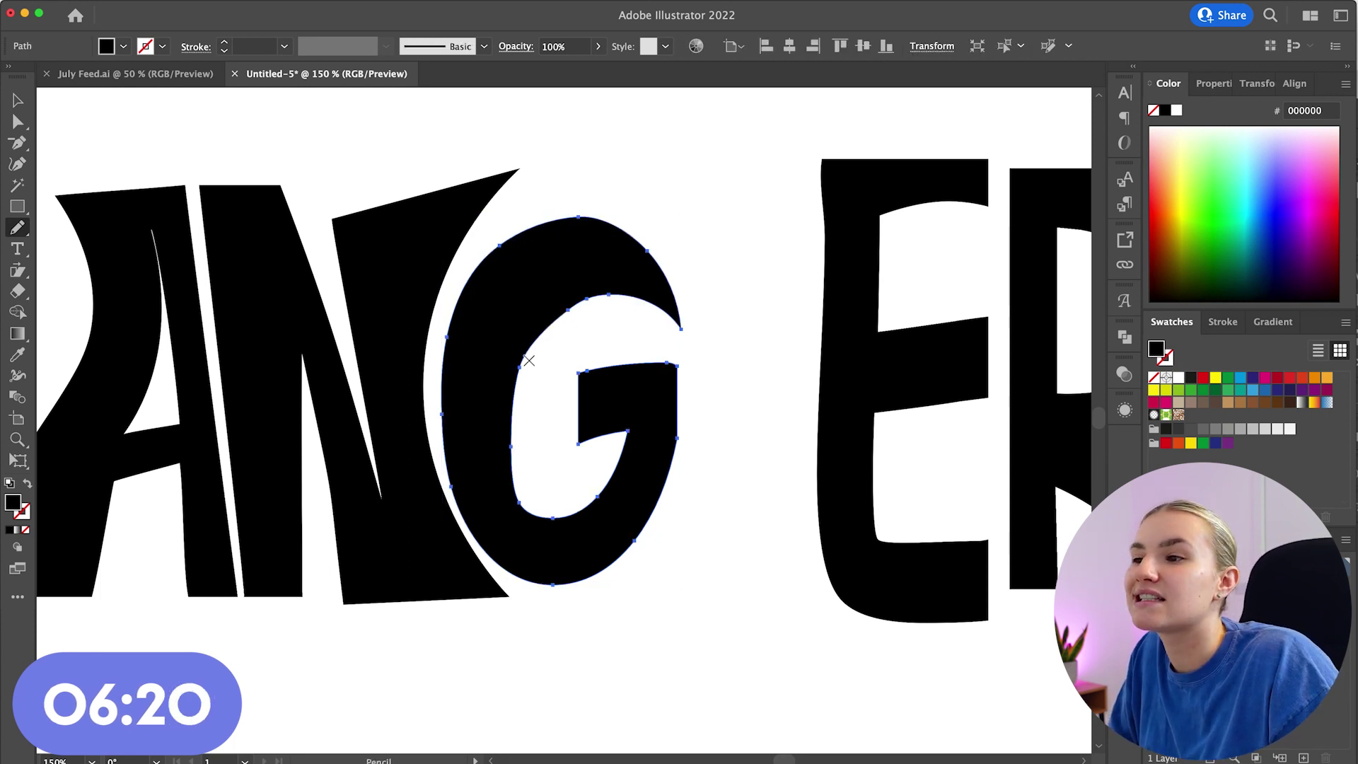
pyautogui.moveTo(546, 318); pyautogui.dragTo(579, 297)
pyautogui.keyDown('super'); pyautogui.click(769, 306); pyautogui.keyUp('super')
pyautogui.keyDown('super'); pyautogui.click(543, 340); pyautogui.keyUp('super')
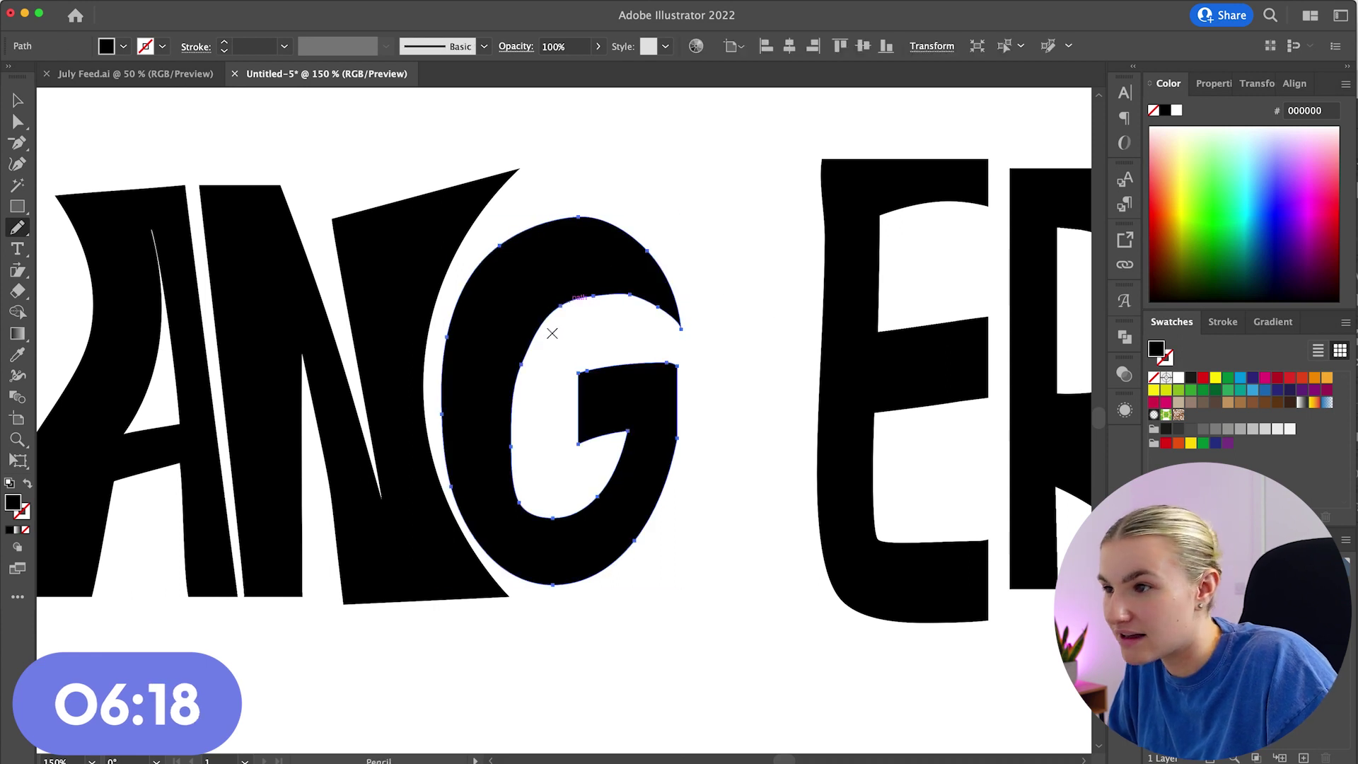
pyautogui.moveTo(524, 357)
pyautogui.mouseDown()
pyautogui.moveTo(558, 309)
pyautogui.moveTo(606, 292)
pyautogui.mouseUp()
pyautogui.moveTo(680, 328); pyautogui.dragTo(682, 330)
pyautogui.keyDown('super'); pyautogui.click(744, 288); pyautogui.keyUp('super')
pyautogui.keyDown('super'); pyautogui.click(651, 291); pyautogui.keyUp('super')
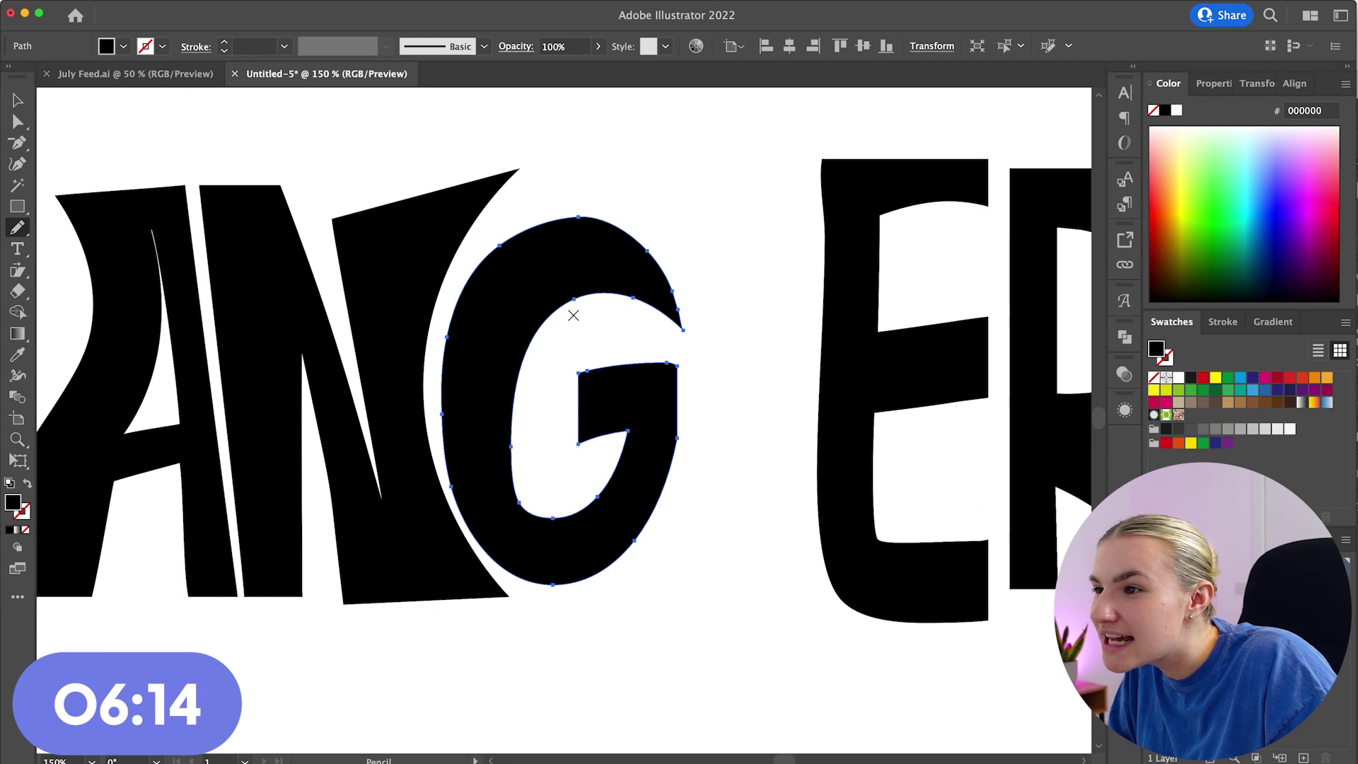
# Step: Trim the top of the G's crossbar flat with the Eraser and raise its two upper corners toward the upper arm
pyautogui.click(18, 290)
pyautogui.moveTo(561, 349); pyautogui.dragTo(695, 381)
pyautogui.press('a')
pyautogui.click(578, 126)
pyautogui.keyDown('shift'); pyautogui.click(678, 126); pyautogui.keyUp('shift')
pyautogui.moveTo(678, 125); pyautogui.dragTo(681, 92)
# Step: Pull the lower left corner of the G's crossbar down into a sharp spur and raise the inner corner beside it
pyautogui.moveTo(627, 175); pyautogui.dragTo(570, 220)
pyautogui.click(681, 174)
pyautogui.moveTo(610, 147); pyautogui.dragTo(607, 168)
pyautogui.moveTo(585, 214); pyautogui.dragTo(588, 191)
pyautogui.keyDown('super'); pyautogui.click(780, 164); pyautogui.keyUp('super')
pyautogui.click(678, 161)
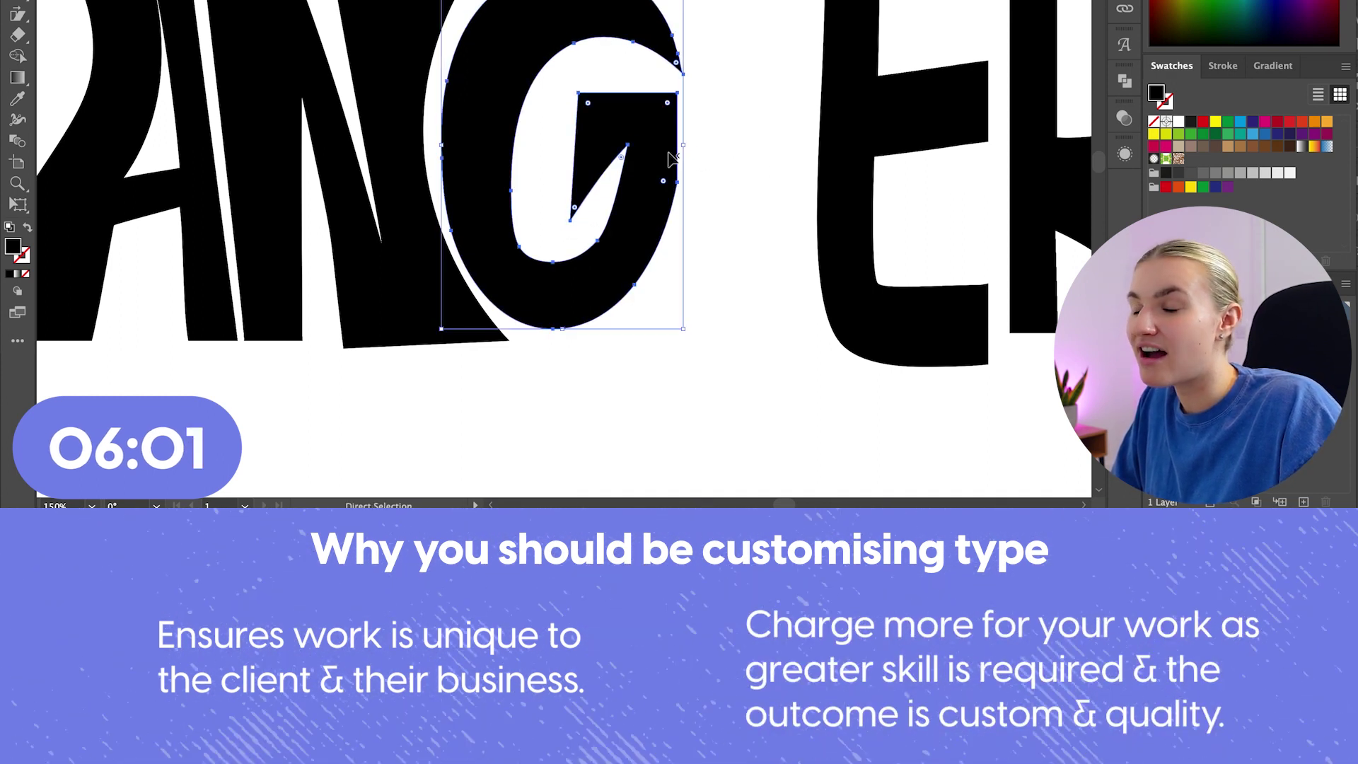
# Step: Smooth the G's outer right edge below the crossbar and the left inner curve of its counter with the Pencil tool
pyautogui.press('n')
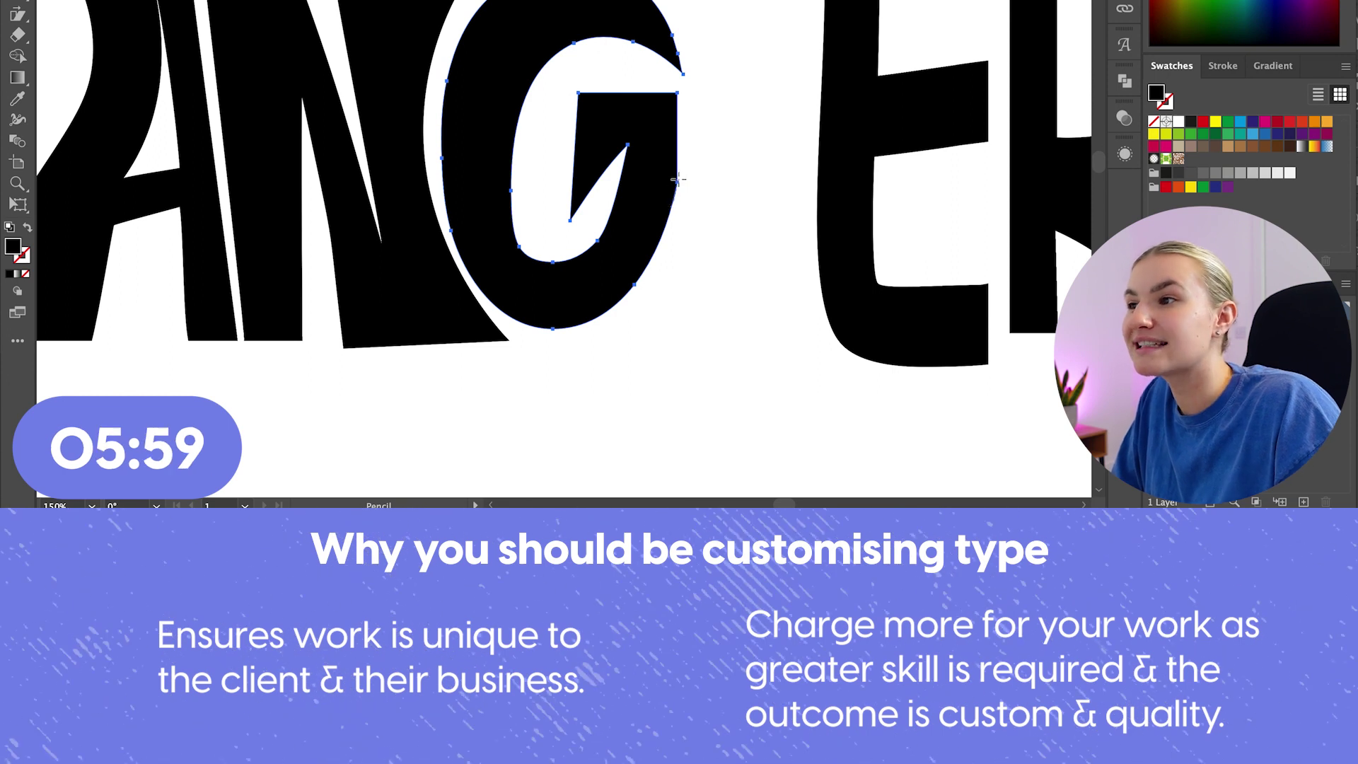
pyautogui.press('a')
pyautogui.click(754, 195)
pyautogui.keyDown('super'); pyautogui.click(664, 44); pyautogui.keyUp('super')
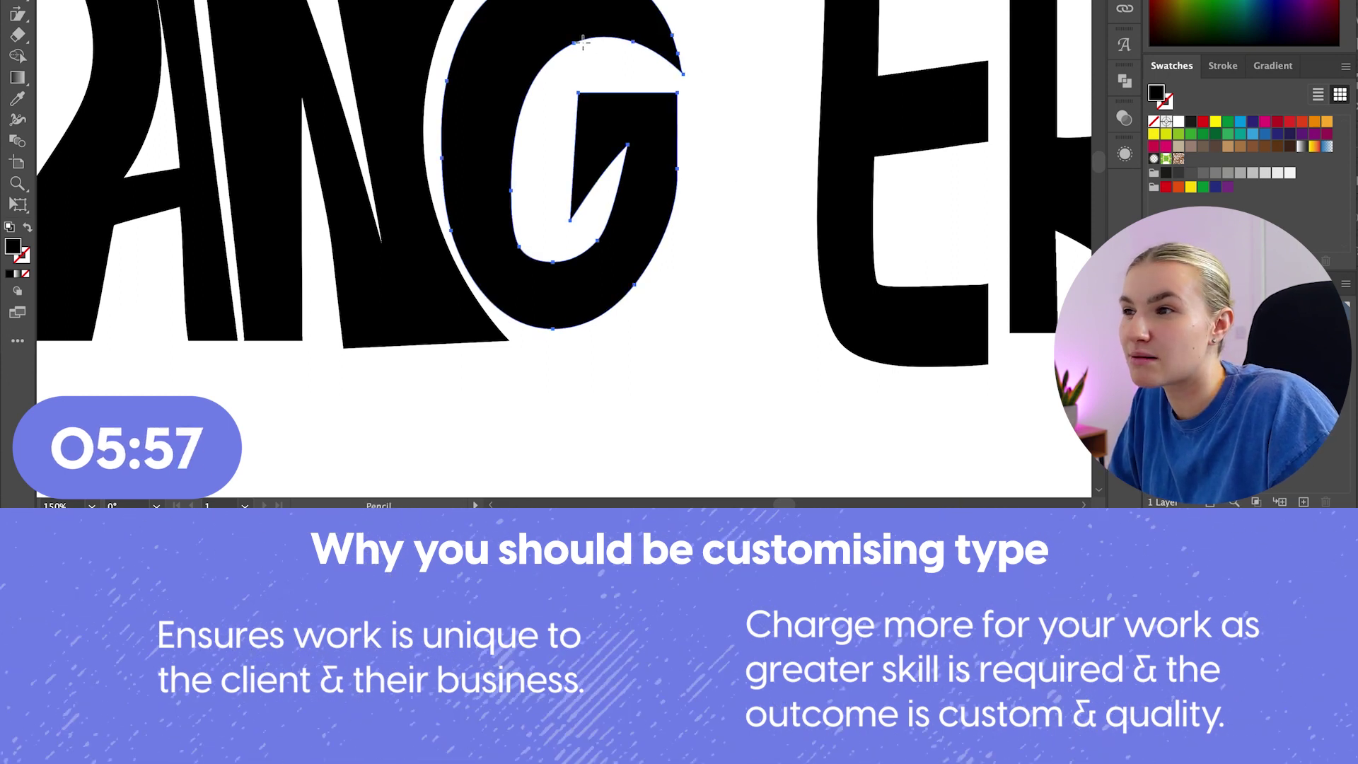
pyautogui.moveTo(563, 46)
pyautogui.mouseDown()
pyautogui.moveTo(521, 113)
pyautogui.moveTo(533, 241)
pyautogui.moveTo(623, 168)
pyautogui.mouseUp()
pyautogui.keyDown('super'); pyautogui.click(721, 368); pyautogui.keyUp('super')
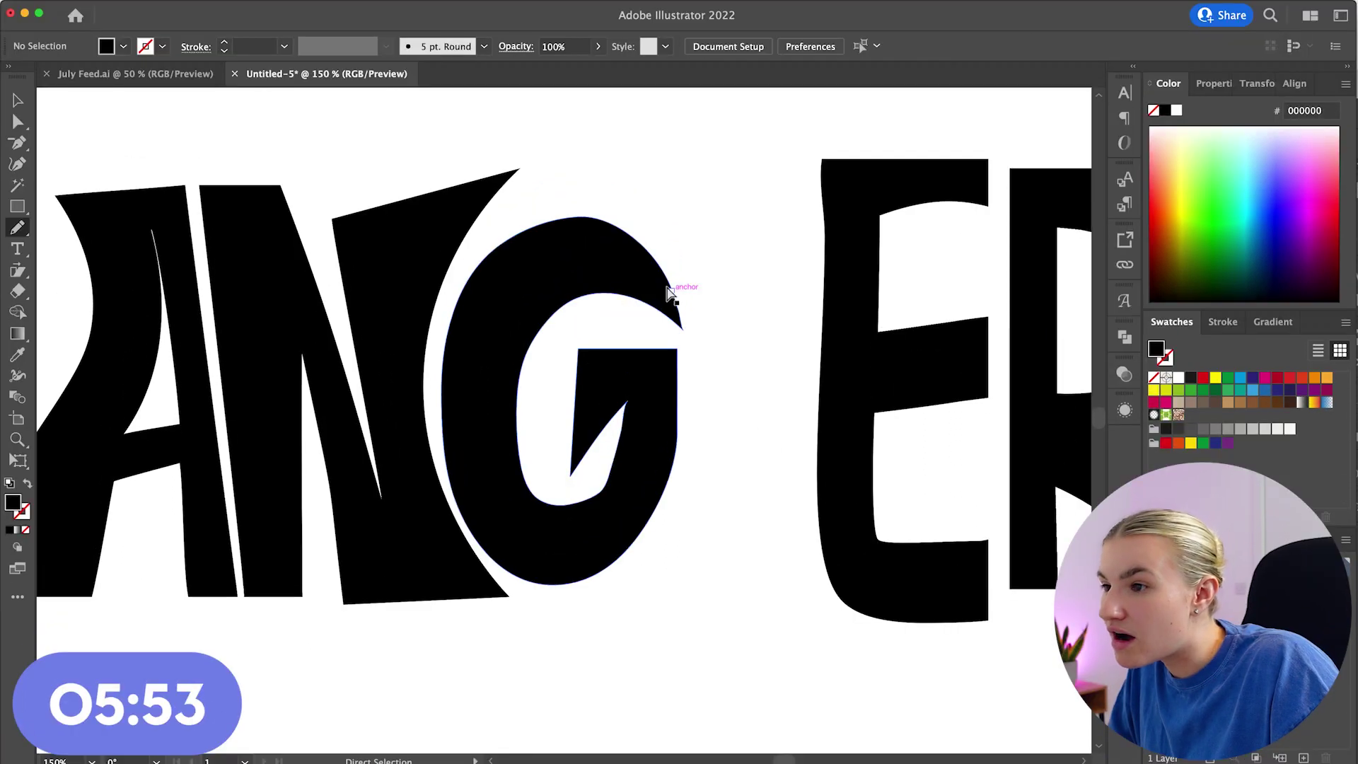
# Step: Redraw the end of the G's upper arm with the Pencil tool so it tapers to a shorter, narrower point
pyautogui.keyDown('ctrl'); pyautogui.click(603, 292); pyautogui.keyUp('ctrl')
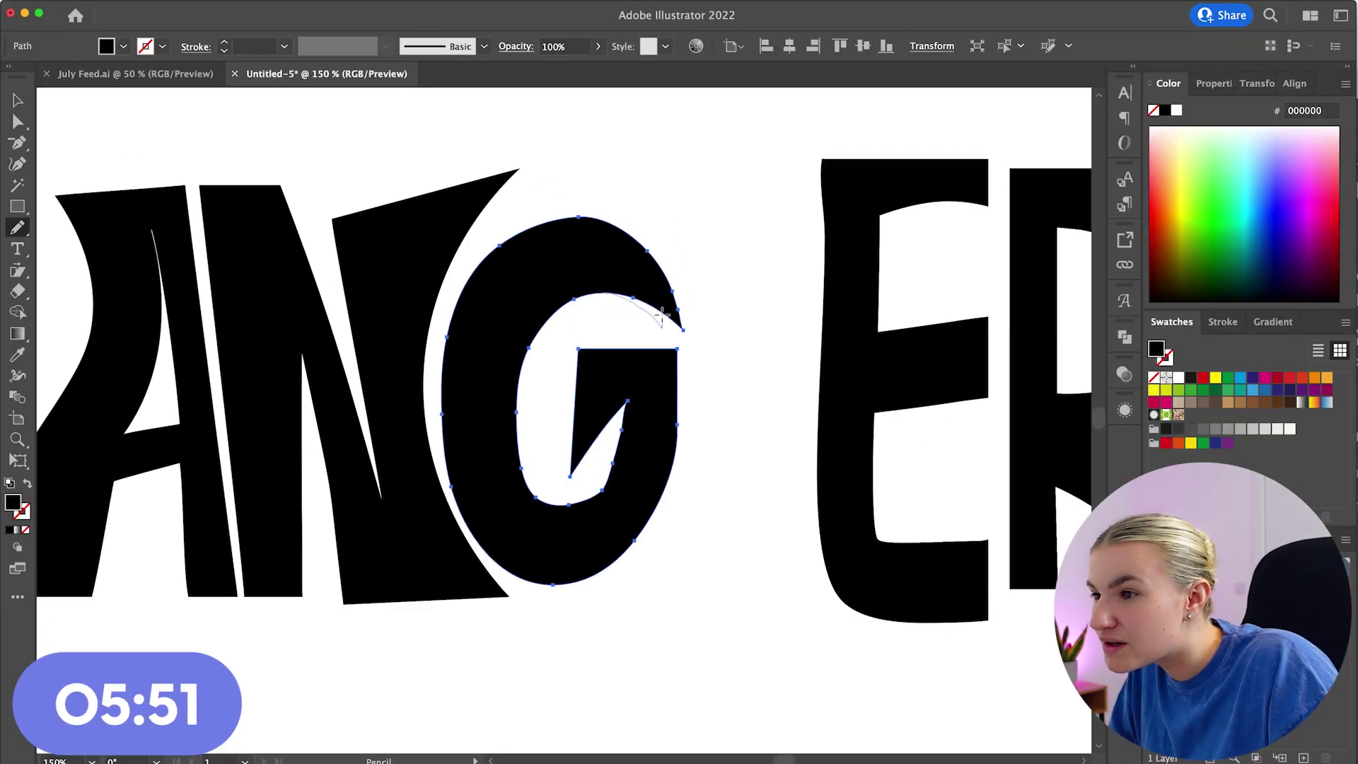
pyautogui.moveTo(661, 306)
pyautogui.mouseDown()
pyautogui.moveTo(632, 245)
pyautogui.moveTo(601, 220)
pyautogui.mouseUp()
pyautogui.keyDown('super'); pyautogui.click(717, 245); pyautogui.keyUp('super')
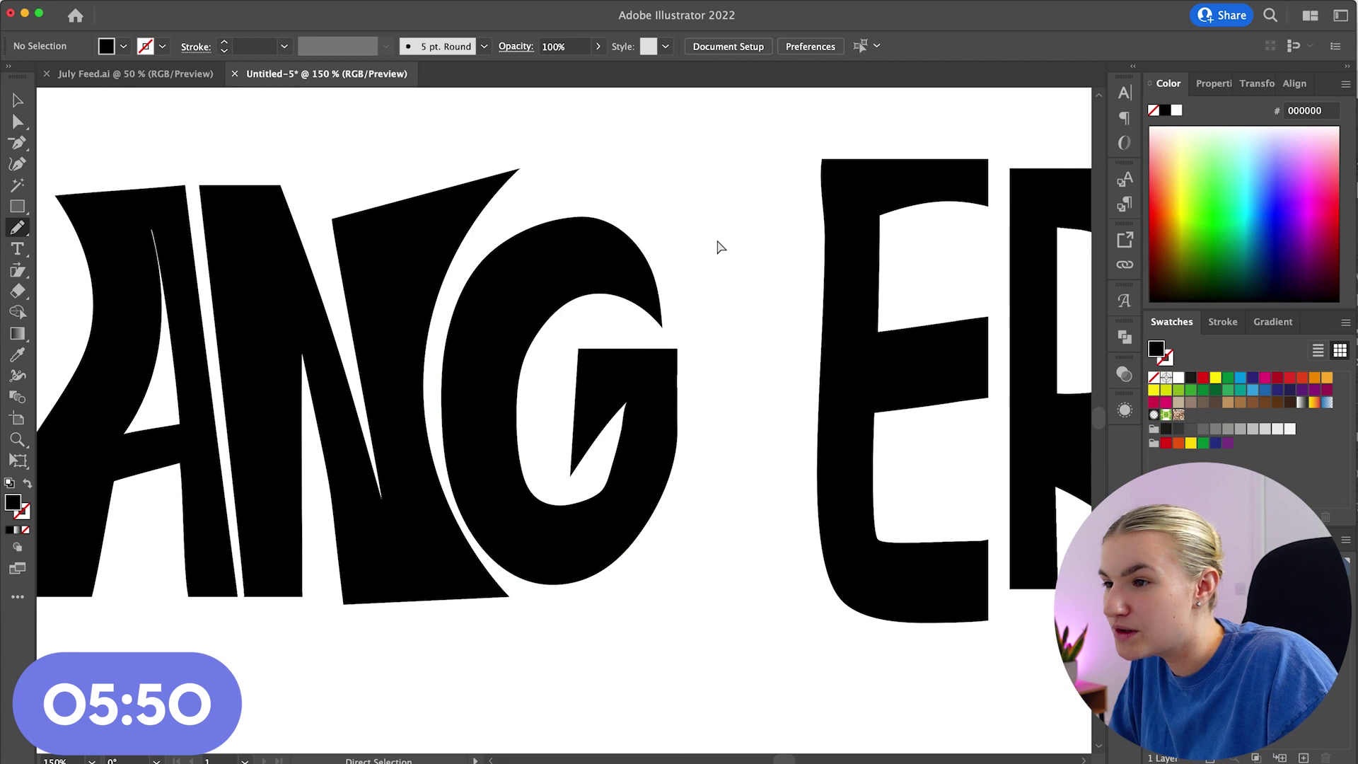
# Step: Smooth the bottom inner curve of the G's bowl up toward the notch beneath the crossbar with the Pencil tool
pyautogui.keyDown('ctrl'); pyautogui.click(626, 463); pyautogui.keyUp('ctrl')
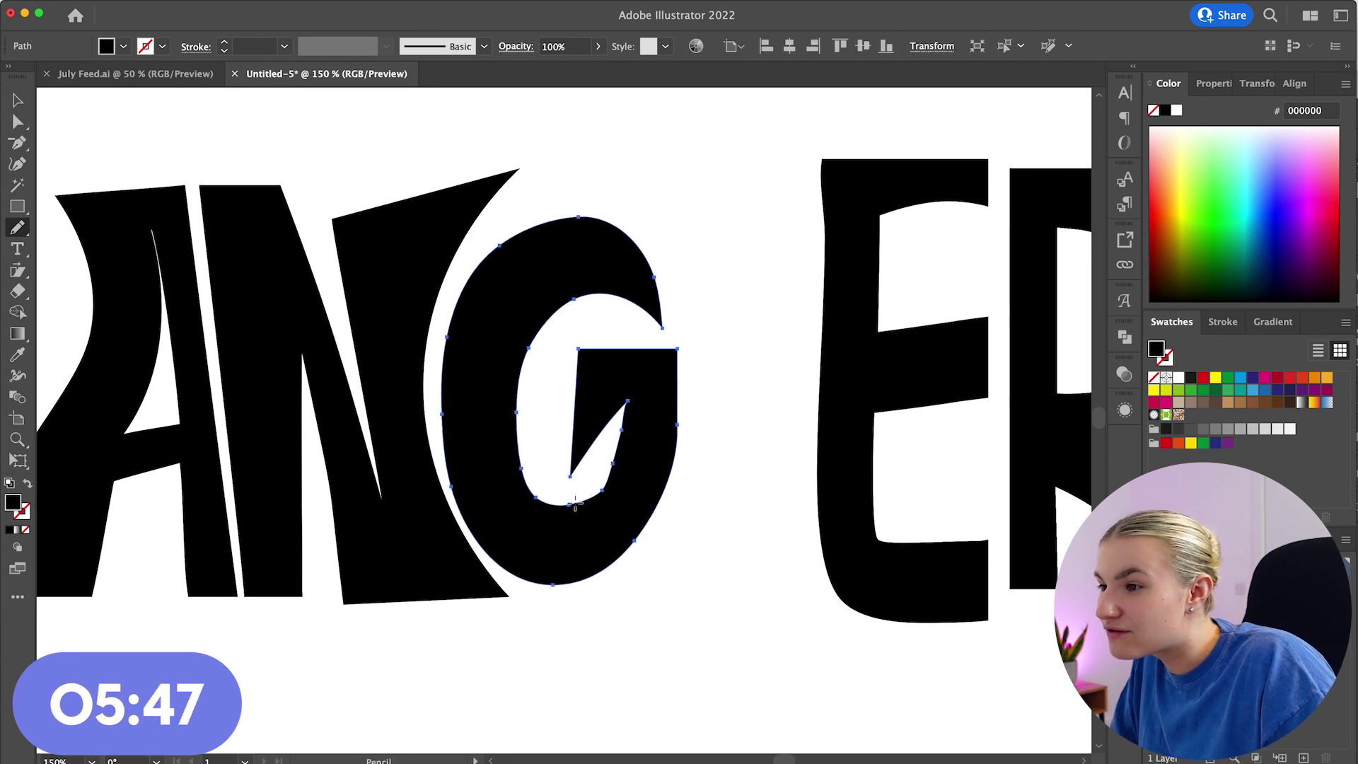
pyautogui.keyDown('super'); pyautogui.click(764, 481); pyautogui.keyUp('super')
pyautogui.moveTo(610, 475); pyautogui.dragTo(646, 401)
pyautogui.scroll(-1, 763, 476)
pyautogui.hscroll(1, 764, 476)
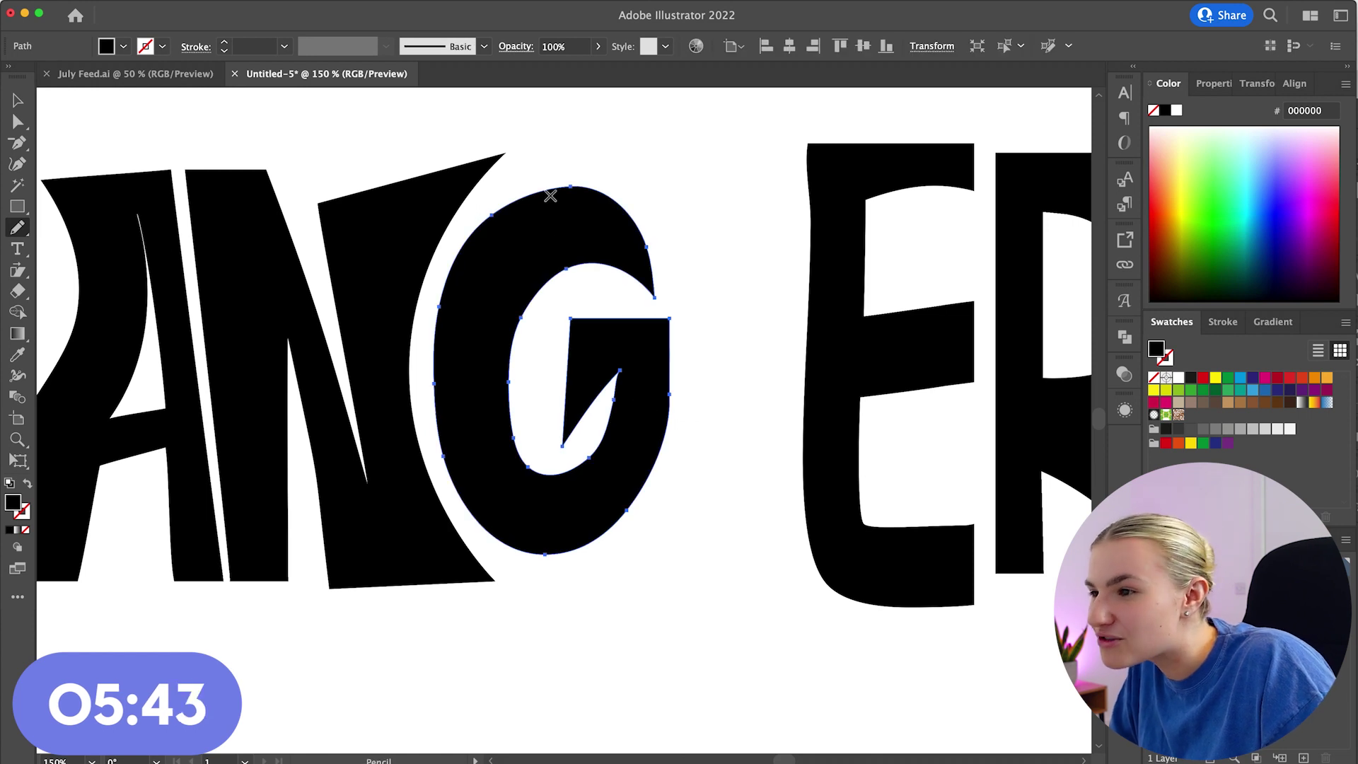
# Step: Flatten the top outer curve of the G slightly and refine the upper arm down to its tip with the Pencil tool
pyautogui.keyDown('ctrl'); pyautogui.click(709, 221); pyautogui.keyUp('ctrl')
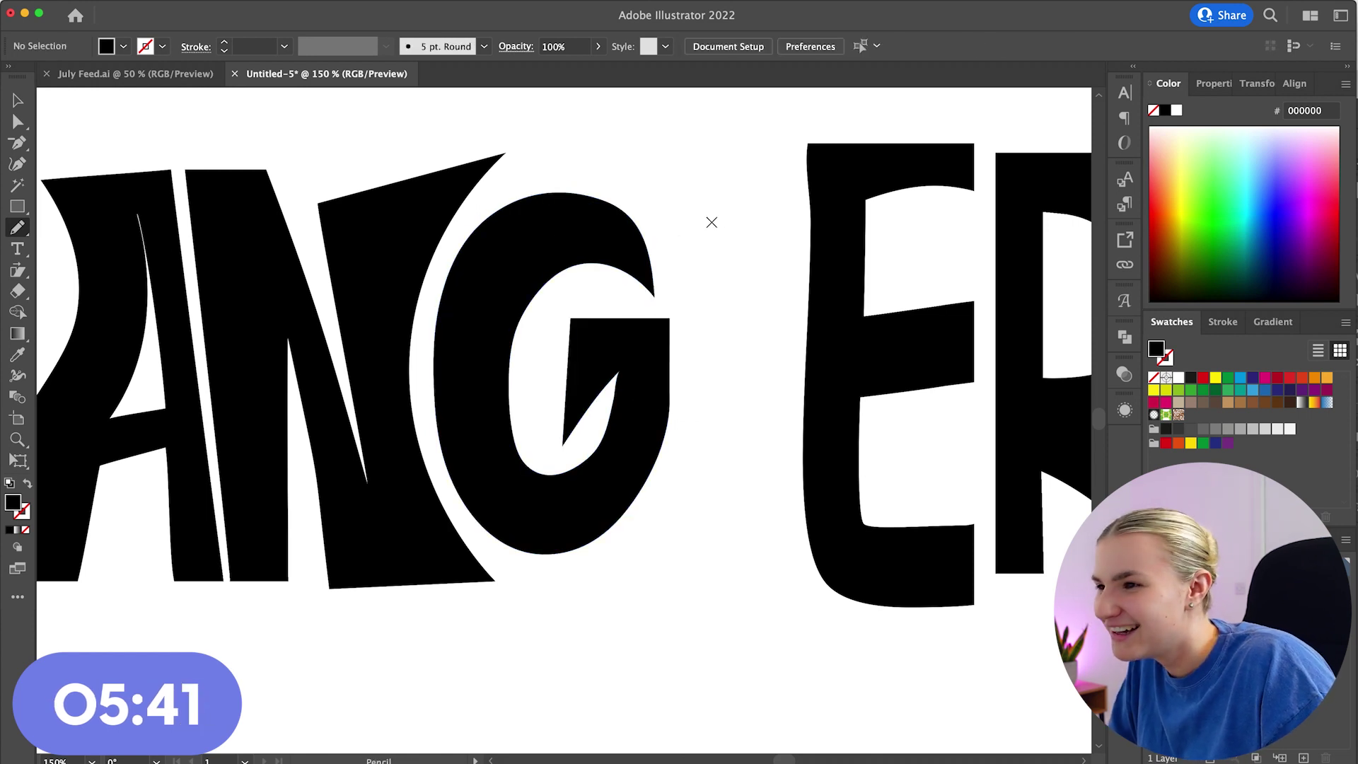
pyautogui.hscroll(-2, 712, 222)
pyautogui.hscroll(-1, 711, 222)
pyautogui.keyDown('ctrl'); pyautogui.click(659, 248); pyautogui.keyUp('ctrl')
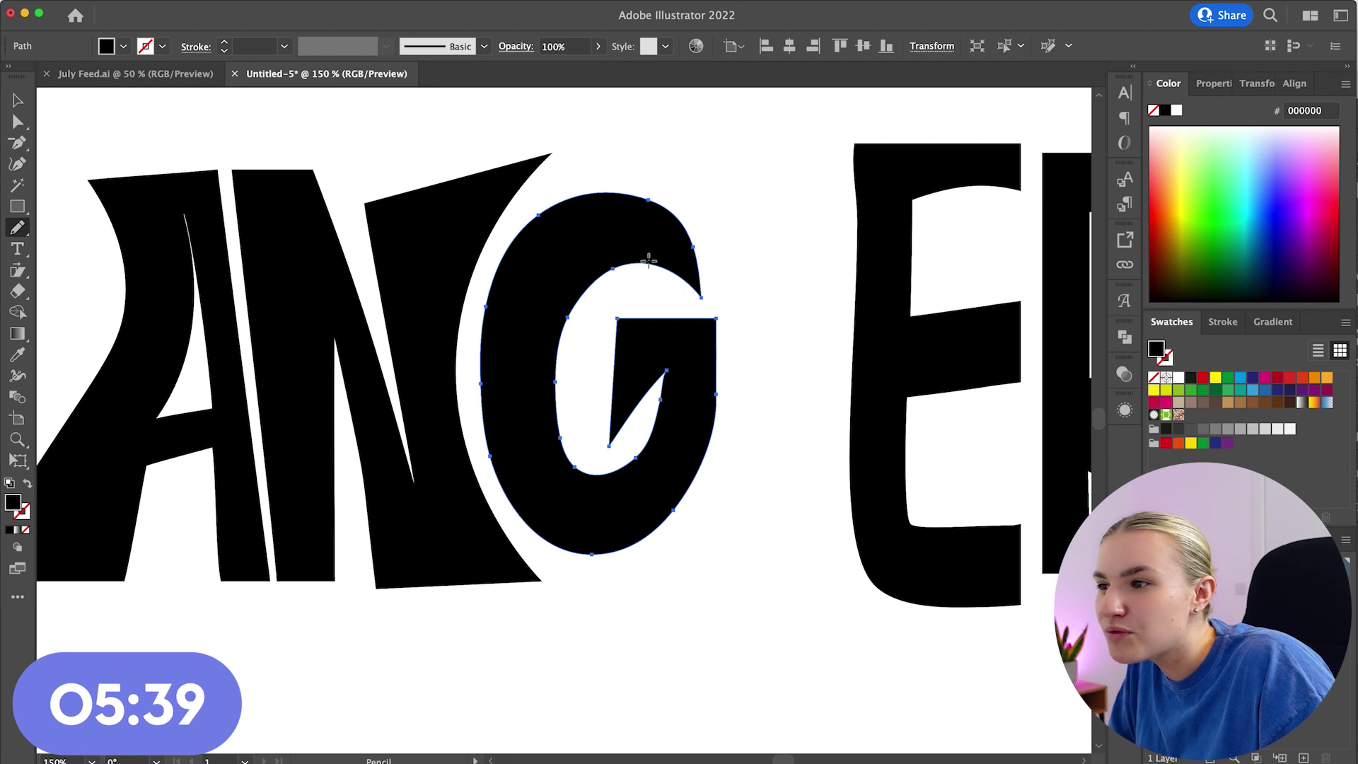
pyautogui.moveTo(700, 285); pyautogui.dragTo(700, 284)
pyautogui.keyDown('super'); pyautogui.click(787, 271); pyautogui.keyUp('super')
pyautogui.scroll(-1, 787, 269)
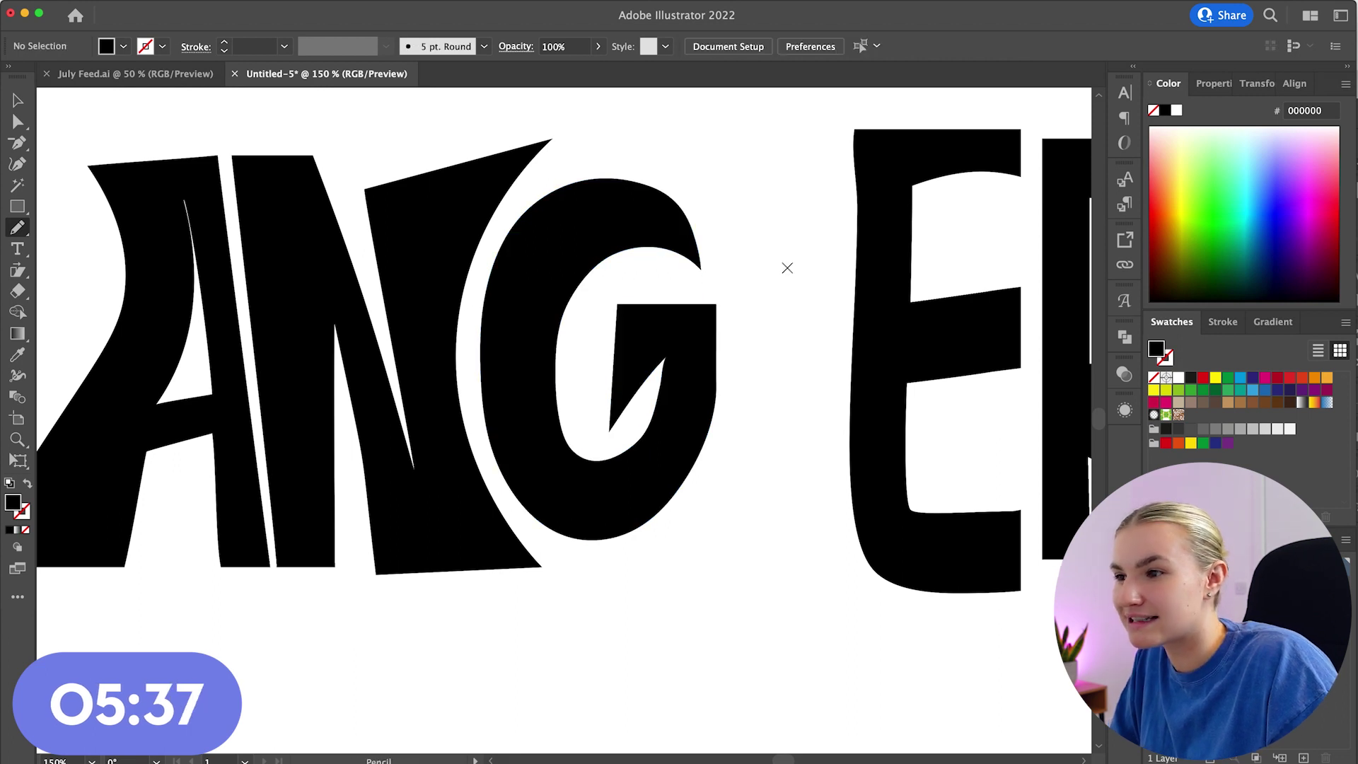
# Step: Round the lower right inner curve of the G's counter with the Pencil tool
pyautogui.keyDown('ctrl'); pyautogui.click(678, 415); pyautogui.keyUp('ctrl')
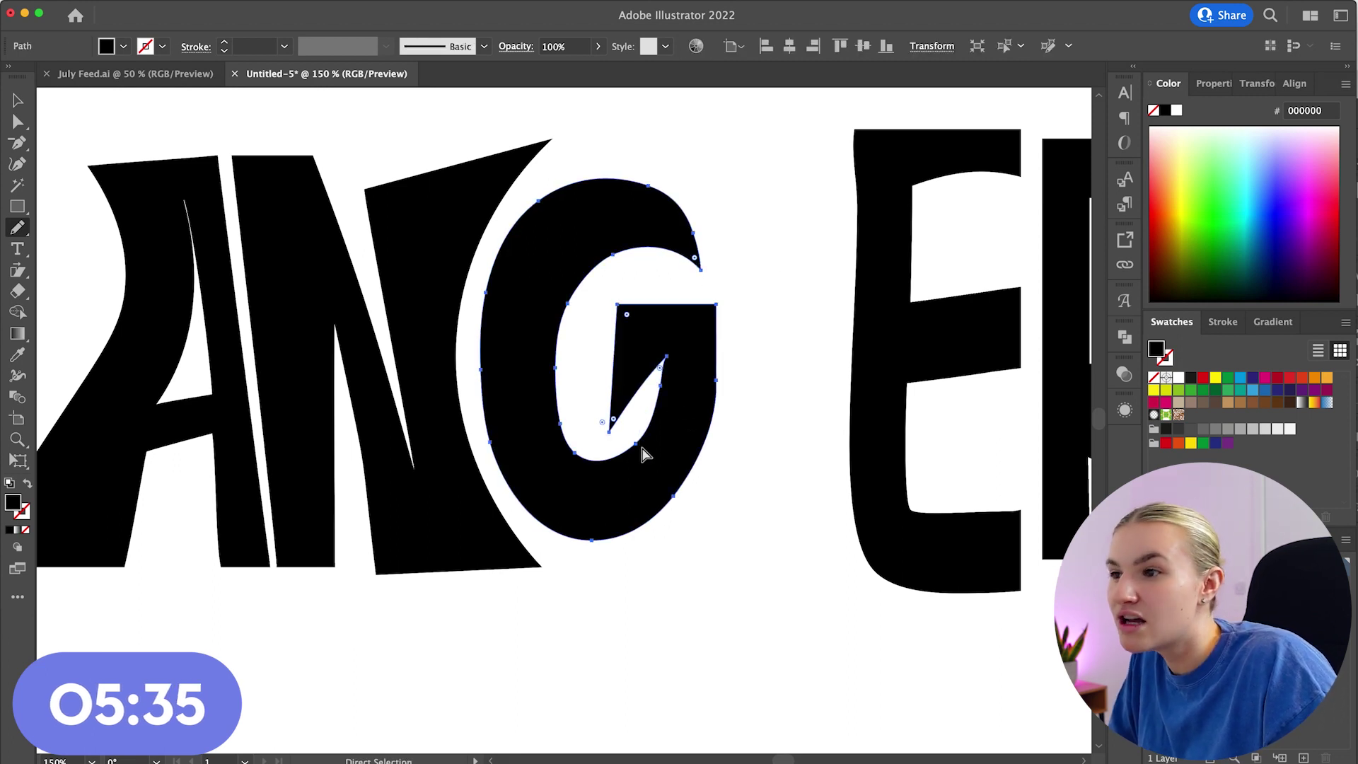
pyautogui.keyDown('ctrl'); pyautogui.click(761, 418); pyautogui.keyUp('ctrl')
pyautogui.scroll(-1, 760, 417)
# Step: Redraw the G's outer right edge from the crossbar down to the base as one smooth curve with the Pencil tool
pyautogui.keyDown('ctrl'); pyautogui.click(691, 367); pyautogui.keyUp('ctrl')
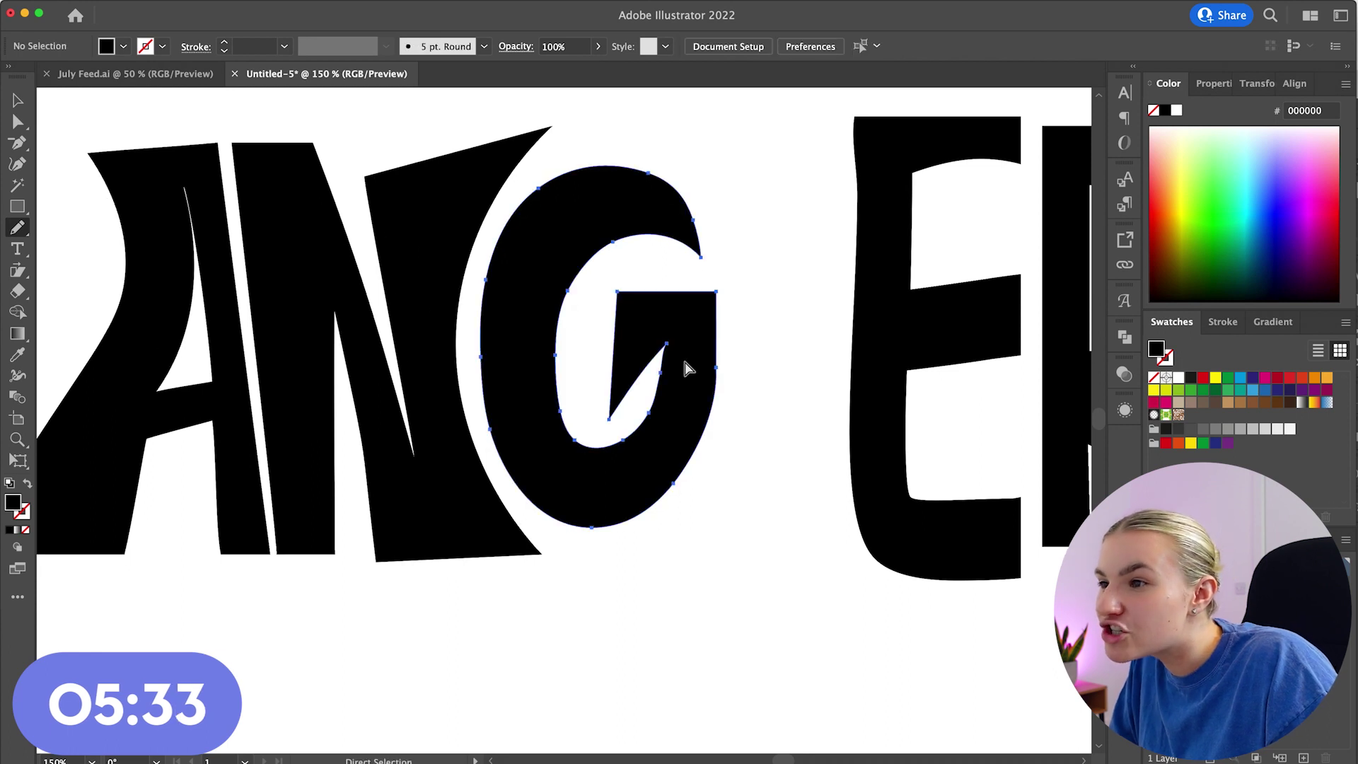
pyautogui.moveTo(716, 362); pyautogui.dragTo(707, 416)
pyautogui.keyDown('super'); pyautogui.click(809, 436); pyautogui.keyUp('super')
pyautogui.moveTo(678, 480)
pyautogui.mouseDown()
pyautogui.moveTo(705, 418)
pyautogui.moveTo(668, 488)
pyautogui.mouseUp()
pyautogui.press('super+z')
pyautogui.moveTo(693, 440); pyautogui.dragTo(712, 365)
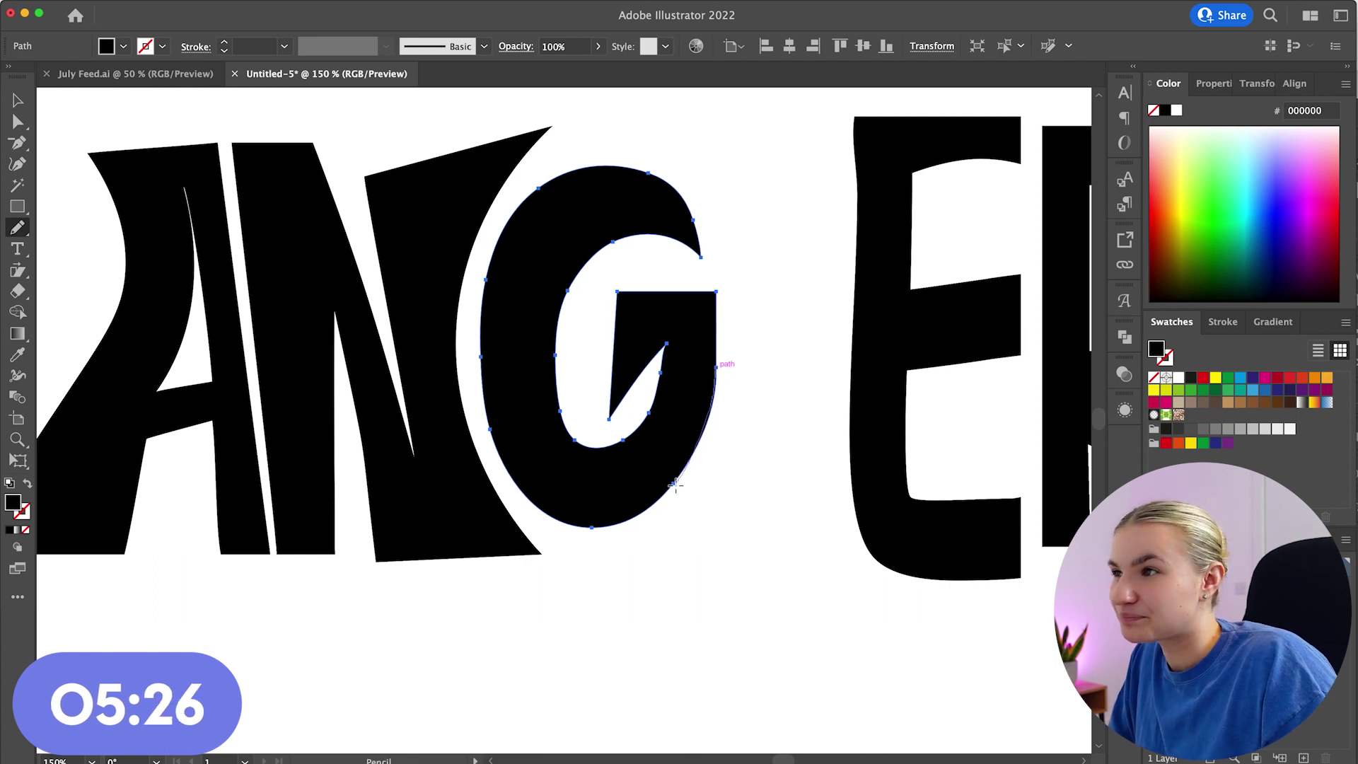
pyautogui.moveTo(675, 485); pyautogui.dragTo(615, 521)
pyautogui.keyDown('super'); pyautogui.click(782, 467); pyautogui.keyUp('super')
# Step: Try to reshape the inner edge of the G's upper arm near its tip with the Pencil tool
pyautogui.hscroll(2, 782, 468)
pyautogui.keyDown('super'); pyautogui.click(639, 225); pyautogui.keyUp('super')
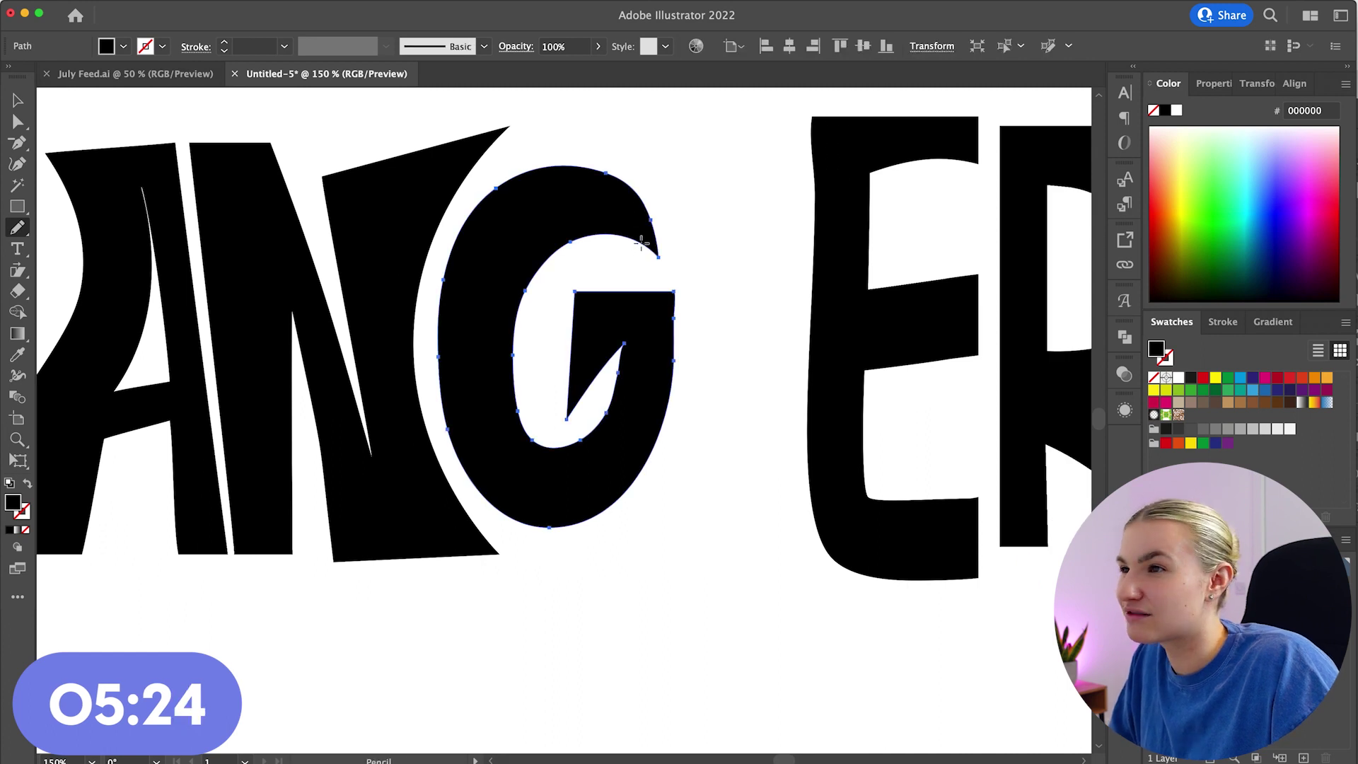
pyautogui.press('super+z')
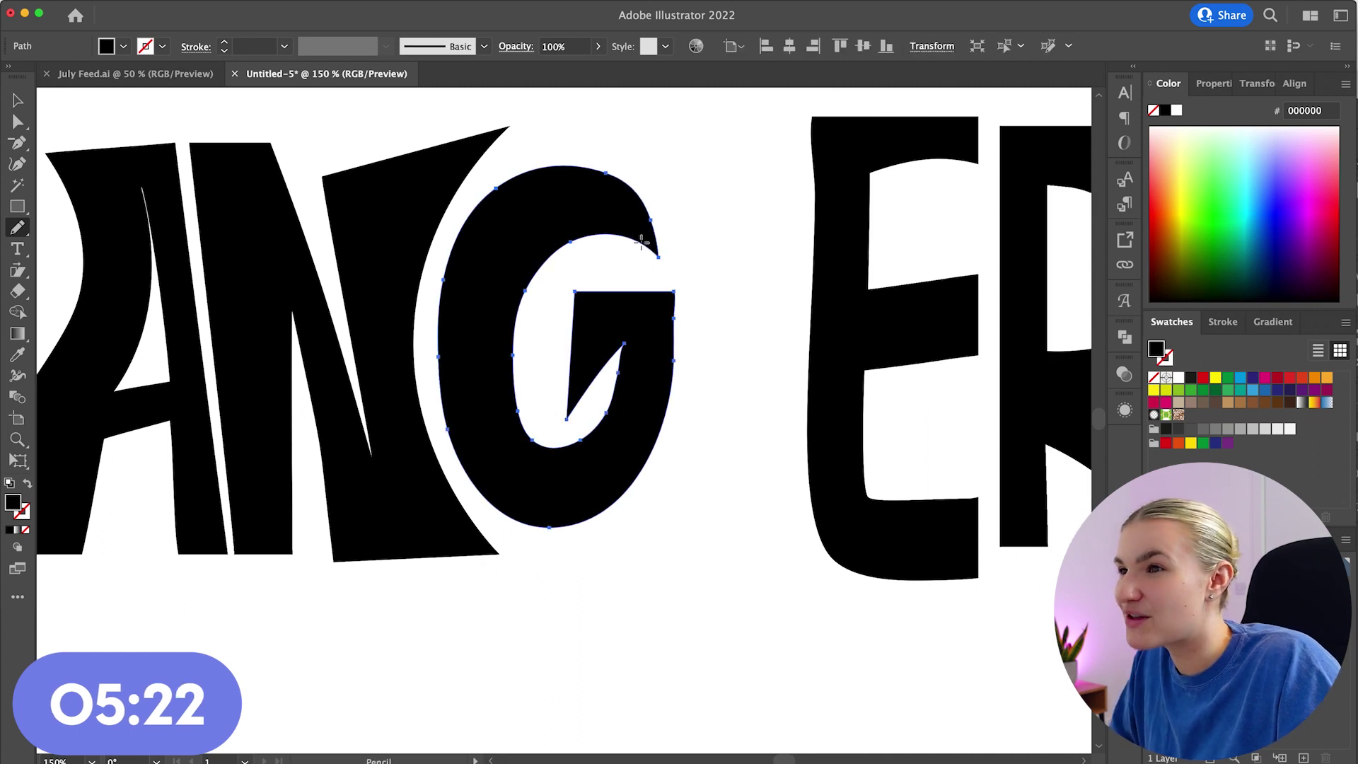
pyautogui.moveTo(641, 242)
pyautogui.mouseDown()
pyautogui.moveTo(659, 267)
pyautogui.moveTo(653, 253)
pyautogui.mouseUp()
pyautogui.keyDown('super'); pyautogui.click(710, 239); pyautogui.keyUp('super')
pyautogui.press('super+z')
pyautogui.keyDown('super'); pyautogui.click(744, 246); pyautogui.keyUp('super')
pyautogui.press('super+z')
pyautogui.keyDown('super'); pyautogui.click(733, 243); pyautogui.keyUp('super')
# Step: Select the whole G and enlarge it slightly in height and width
pyautogui.hscroll(-5, 778, 248)
pyautogui.keyDown('super'); pyautogui.click(698, 182); pyautogui.keyUp('super')
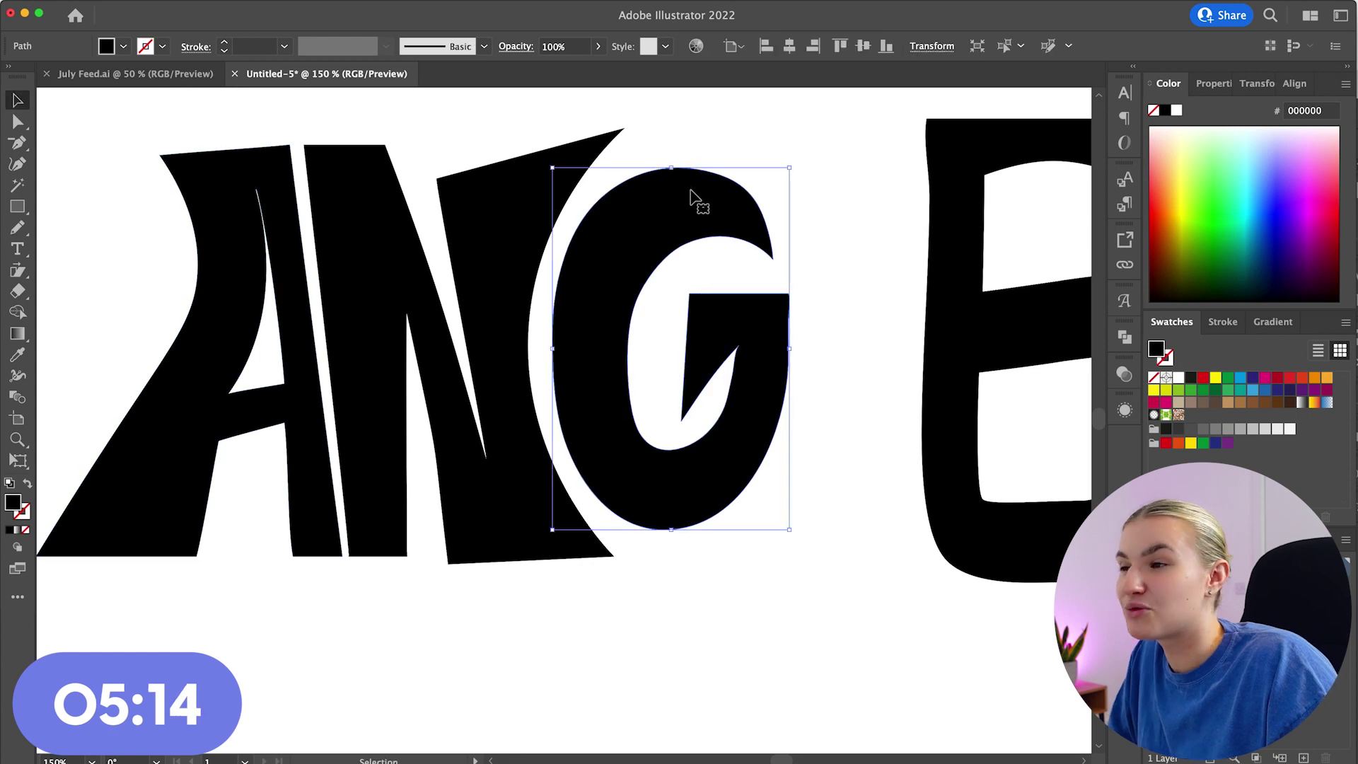
pyautogui.moveTo(672, 168); pyautogui.dragTo(672, 166)
pyautogui.moveTo(686, 493)
pyautogui.mouseDown()
pyautogui.moveTo(703, 507)
pyautogui.moveTo(673, 554)
pyautogui.moveTo(691, 534)
pyautogui.mouseUp()
pyautogui.keyDown('super'); pyautogui.click(851, 516); pyautogui.keyUp('super')
pyautogui.hscroll(2, 851, 516)
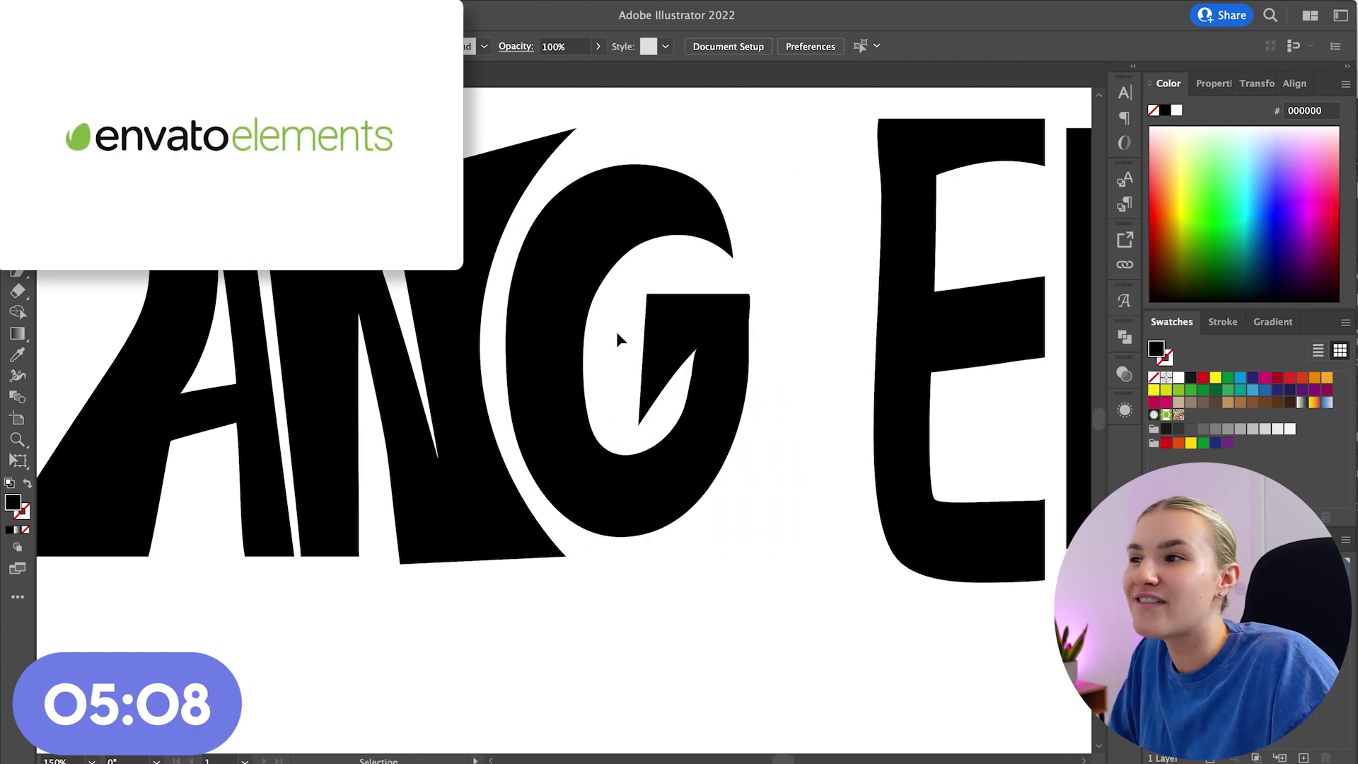
# Step: Redraw the left and bottom inner curve of the G's counter with the Pencil tool to even out the stroke
pyautogui.keyDown('super'); pyautogui.click(564, 285); pyautogui.keyUp('super')
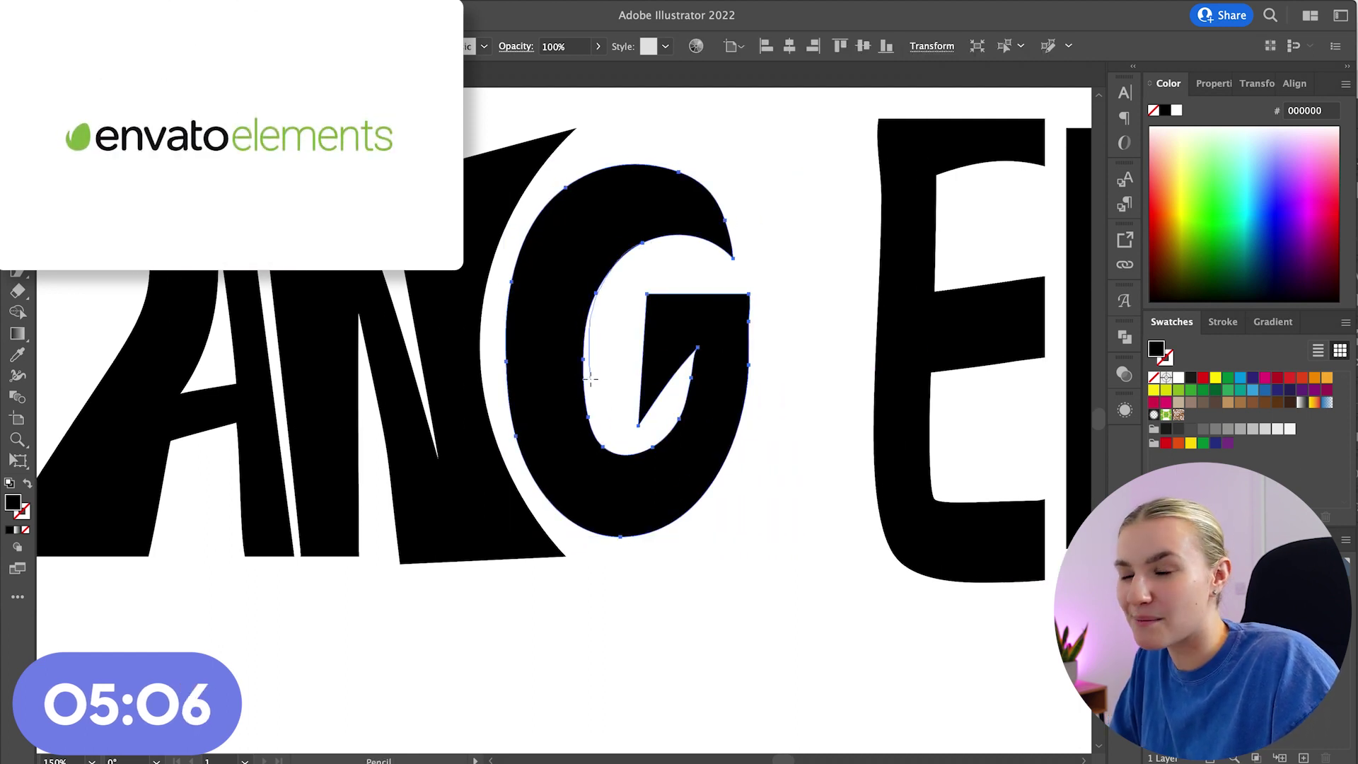
pyautogui.moveTo(650, 443); pyautogui.dragTo(669, 431)
pyautogui.keyDown('super'); pyautogui.click(796, 422); pyautogui.keyUp('super')
# Step: Move the E horizontally until it sits close beside the G
pyautogui.hscroll(5, 809, 422)
pyautogui.hscroll(-1, 548, 277)
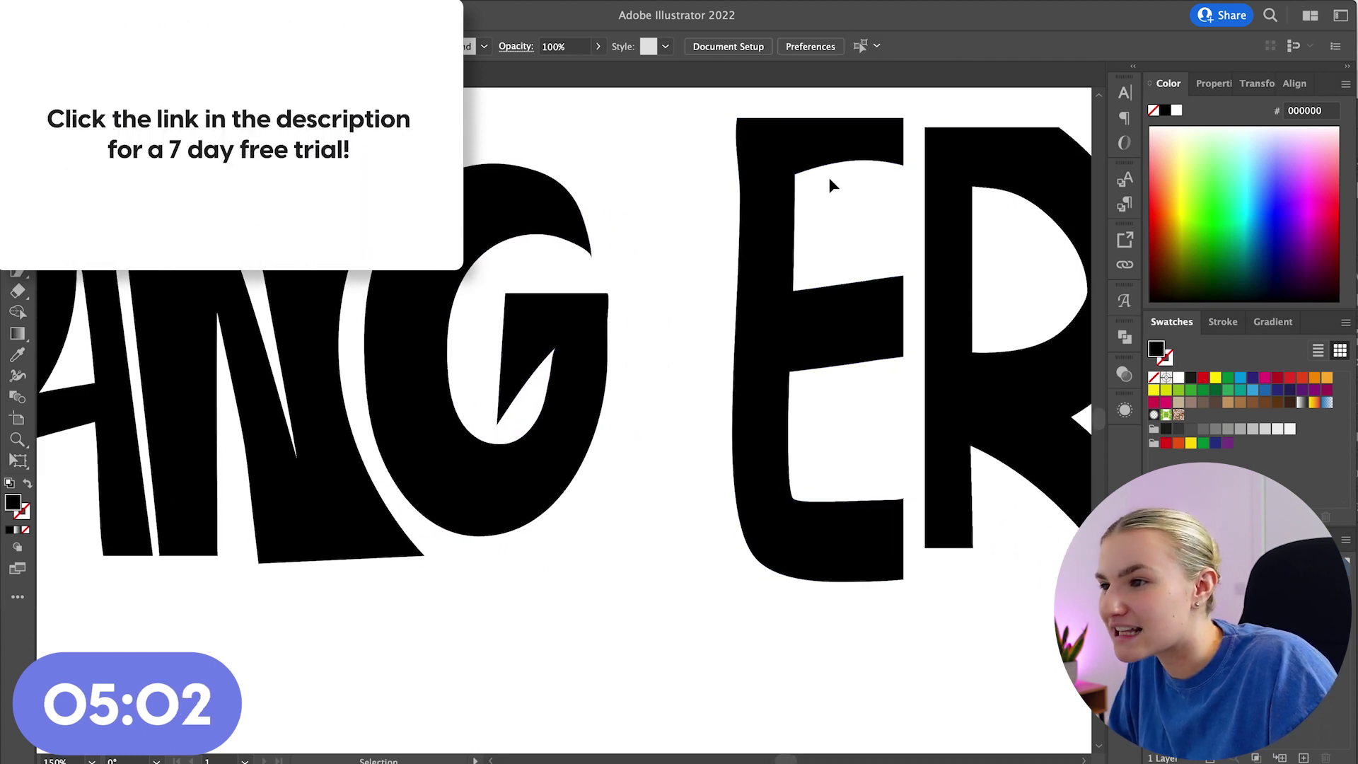
pyautogui.moveTo(797, 166); pyautogui.dragTo(688, 158)
pyautogui.press('n')
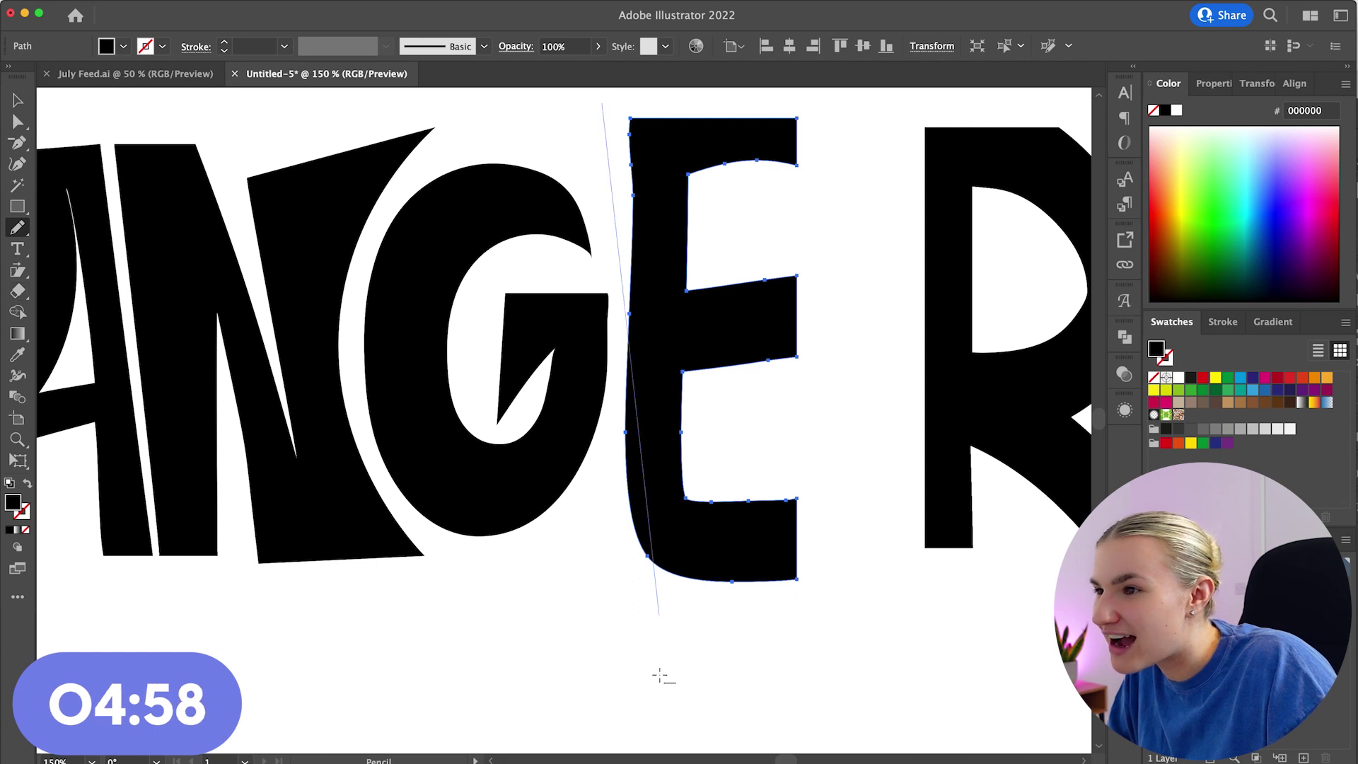
pyautogui.moveTo(659, 688); pyautogui.dragTo(582, 502)
pyautogui.press('super+z')
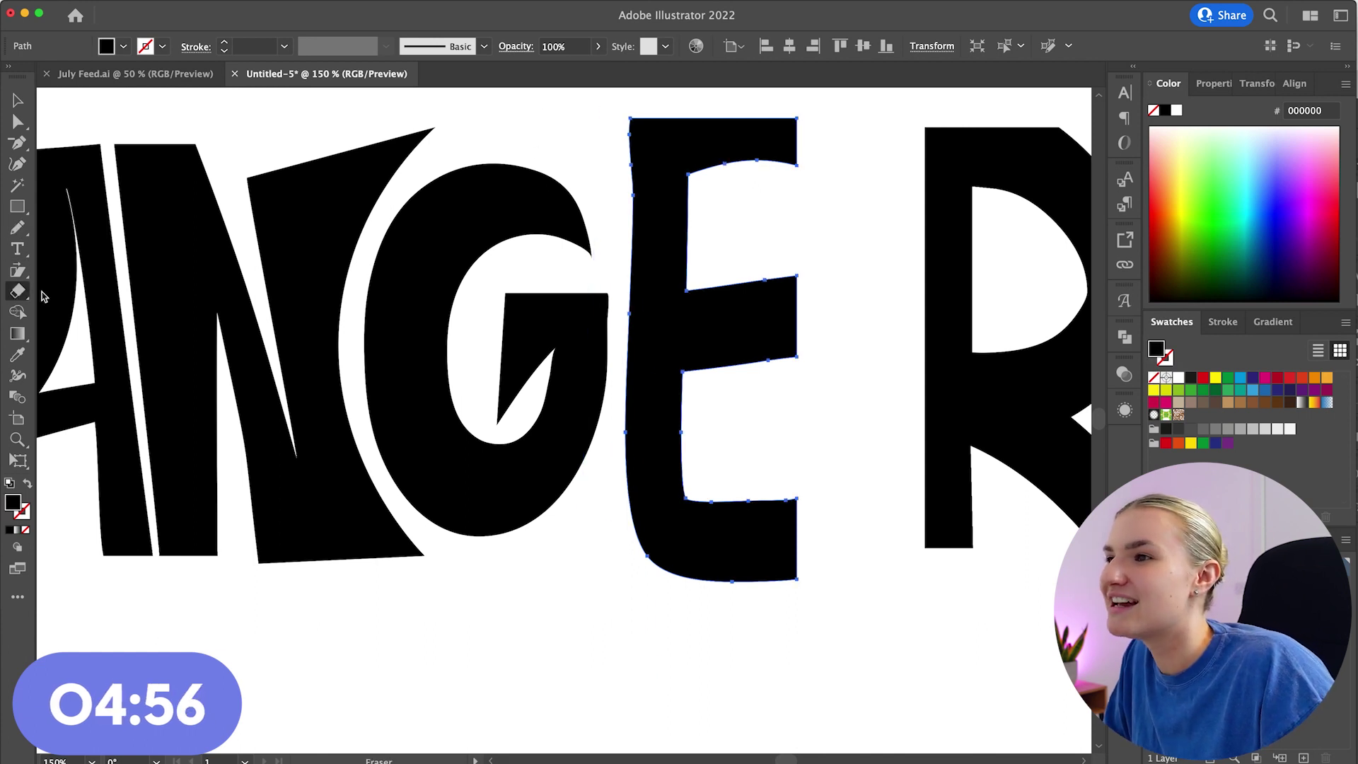
# Step: Cut the E's left edge to a straight vertical with the Eraser and delete the surplus anchor points along its inner edges
pyautogui.moveTo(617, 107)
pyautogui.mouseDown()
pyautogui.moveTo(636, 657)
pyautogui.moveTo(646, 643)
pyautogui.mouseUp()
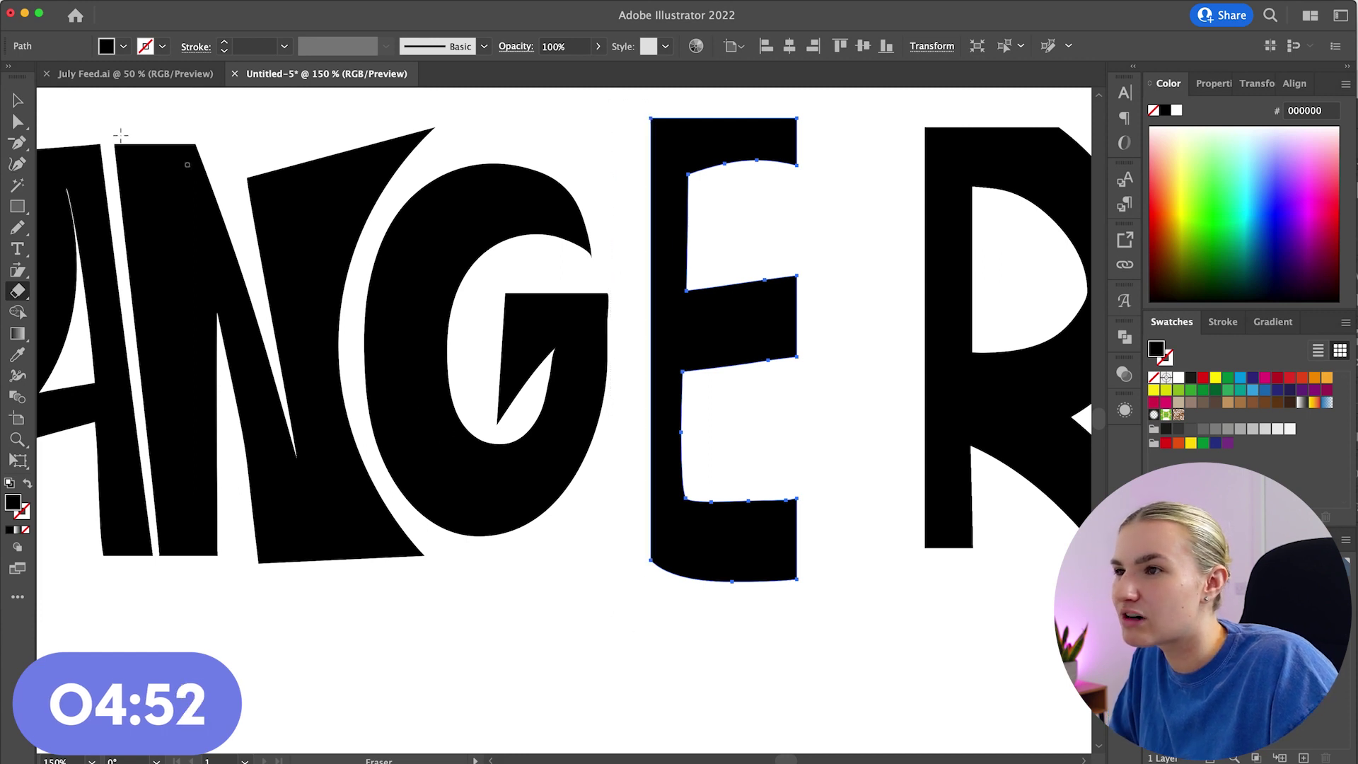
pyautogui.click(757, 160)
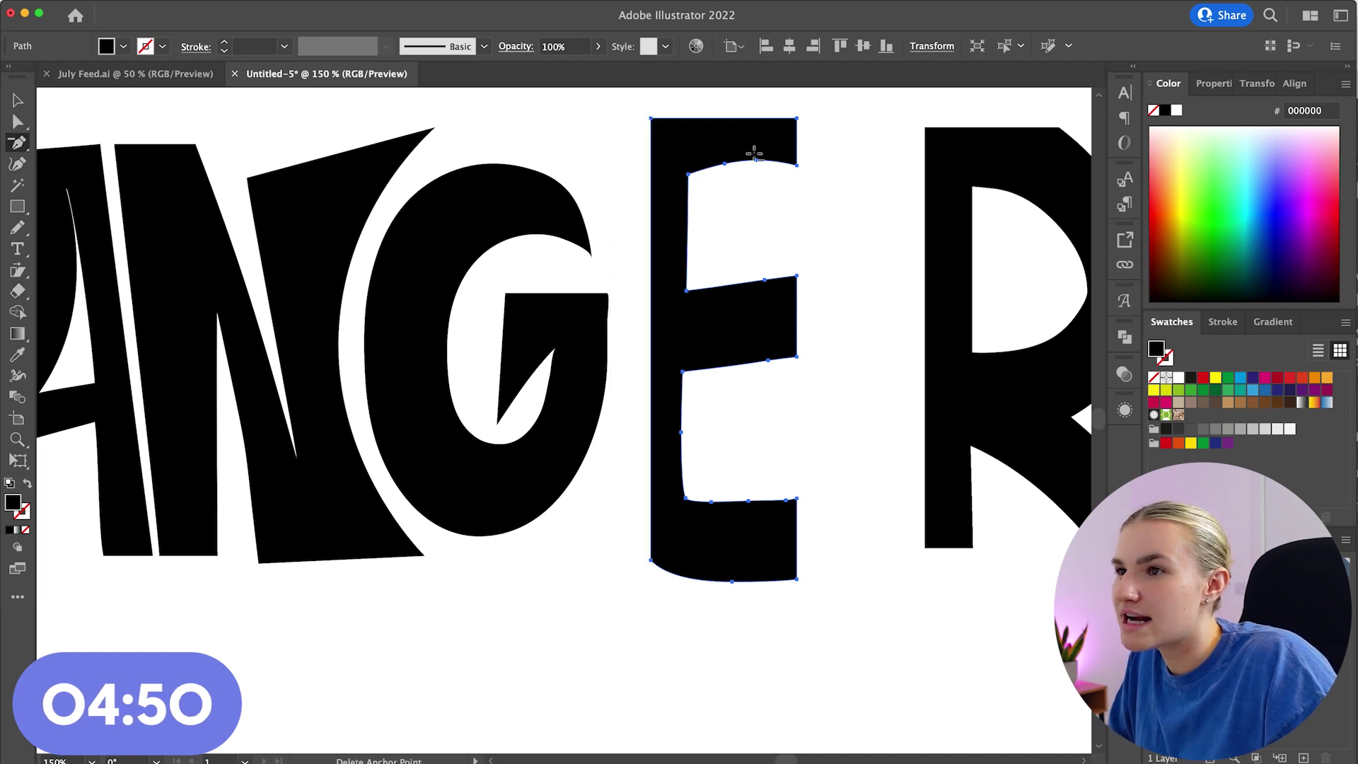
pyautogui.click(724, 163)
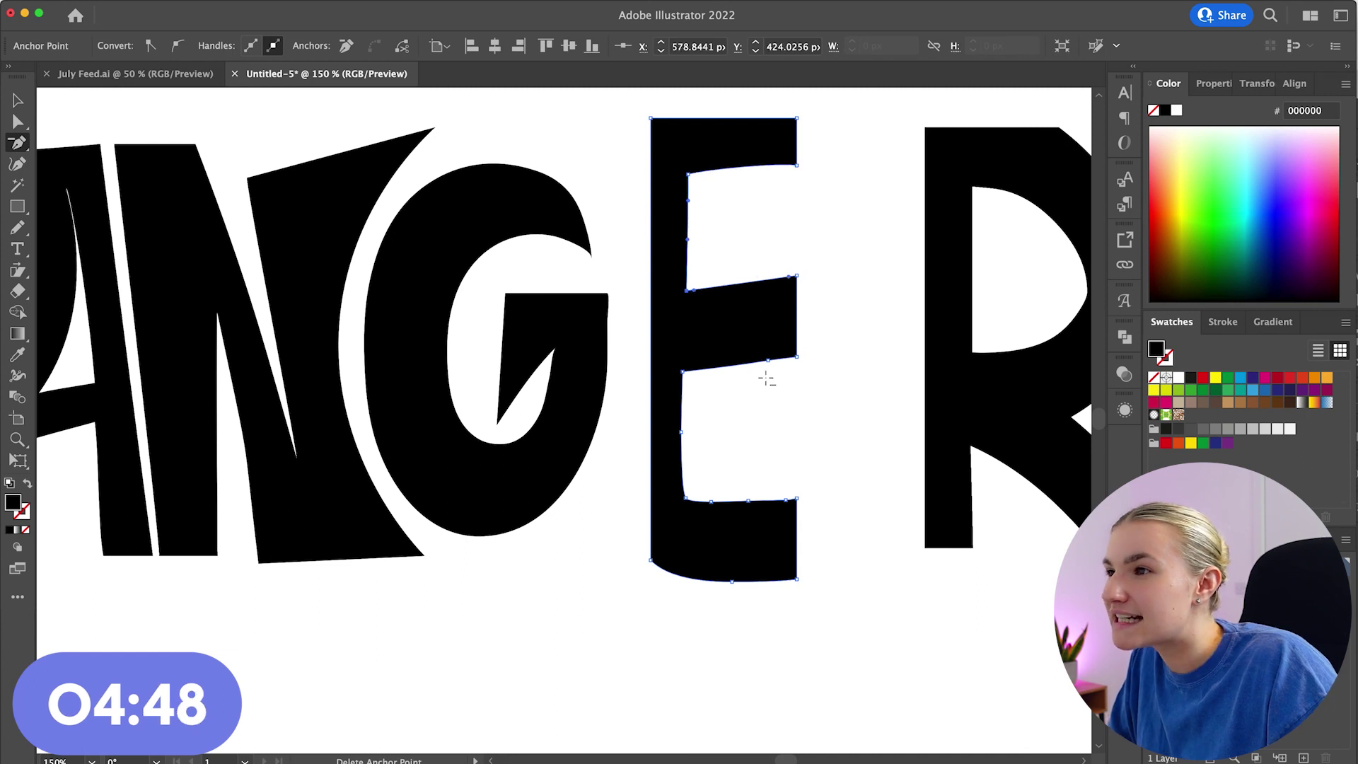
pyautogui.hscroll(1, 737, 281)
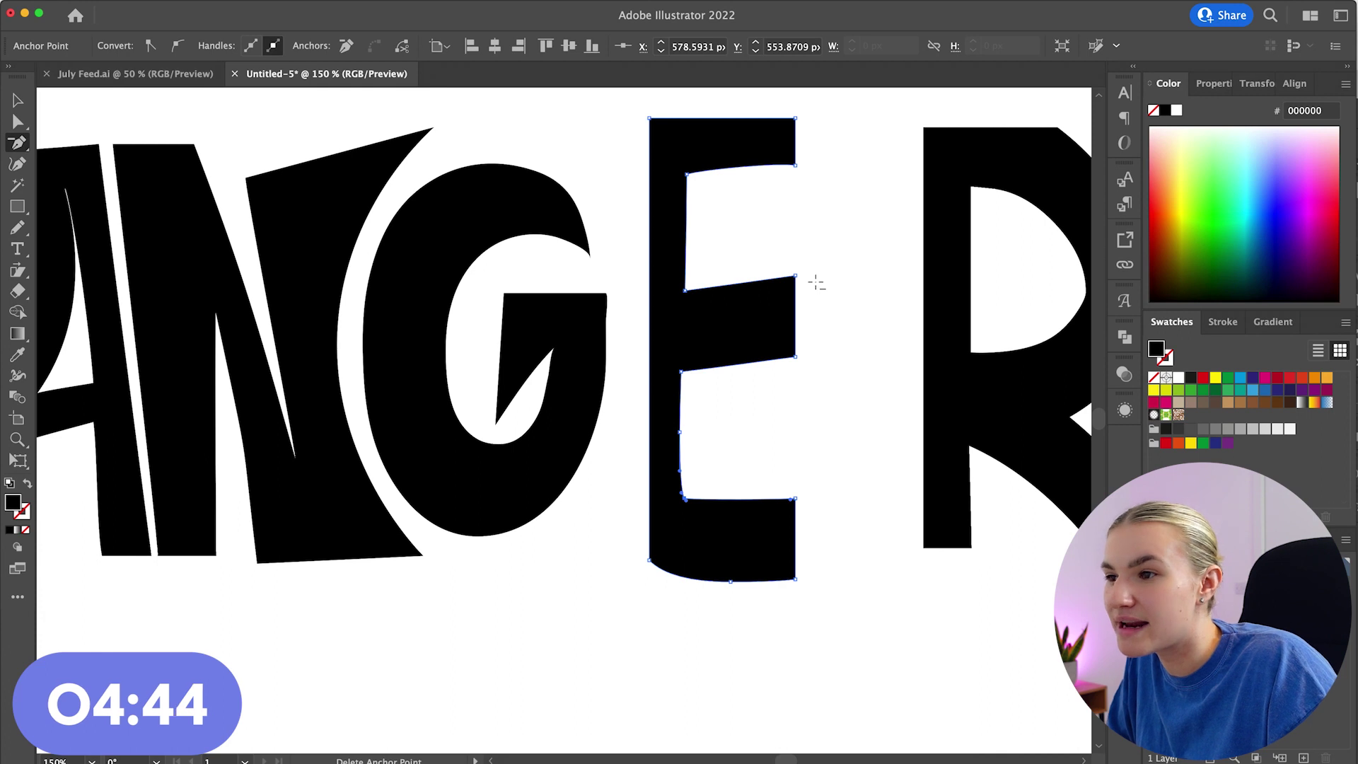
pyautogui.click(686, 453)
# Step: Pull the inner end corners of the E's upper and lower arms toward the middle arm to form two angled wedges
pyautogui.press('a')
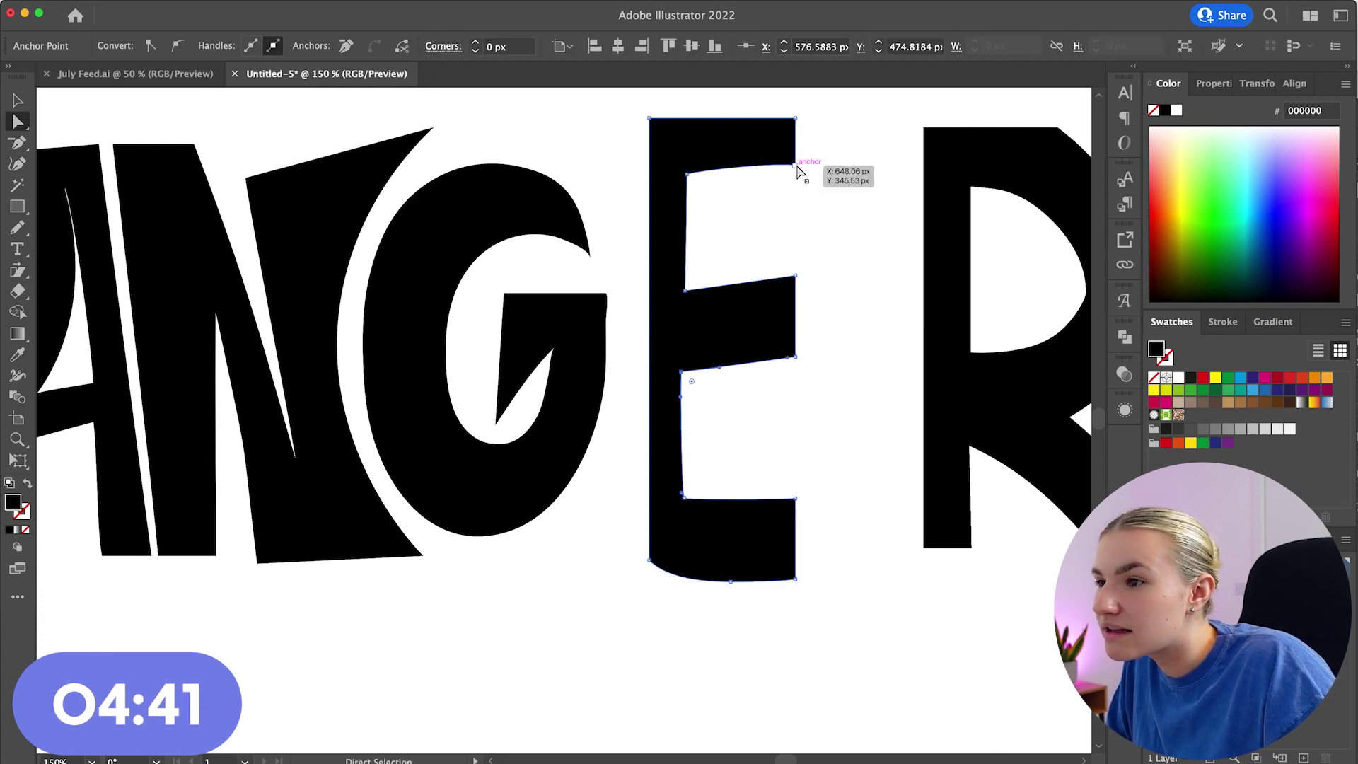
pyautogui.moveTo(797, 168); pyautogui.dragTo(795, 256)
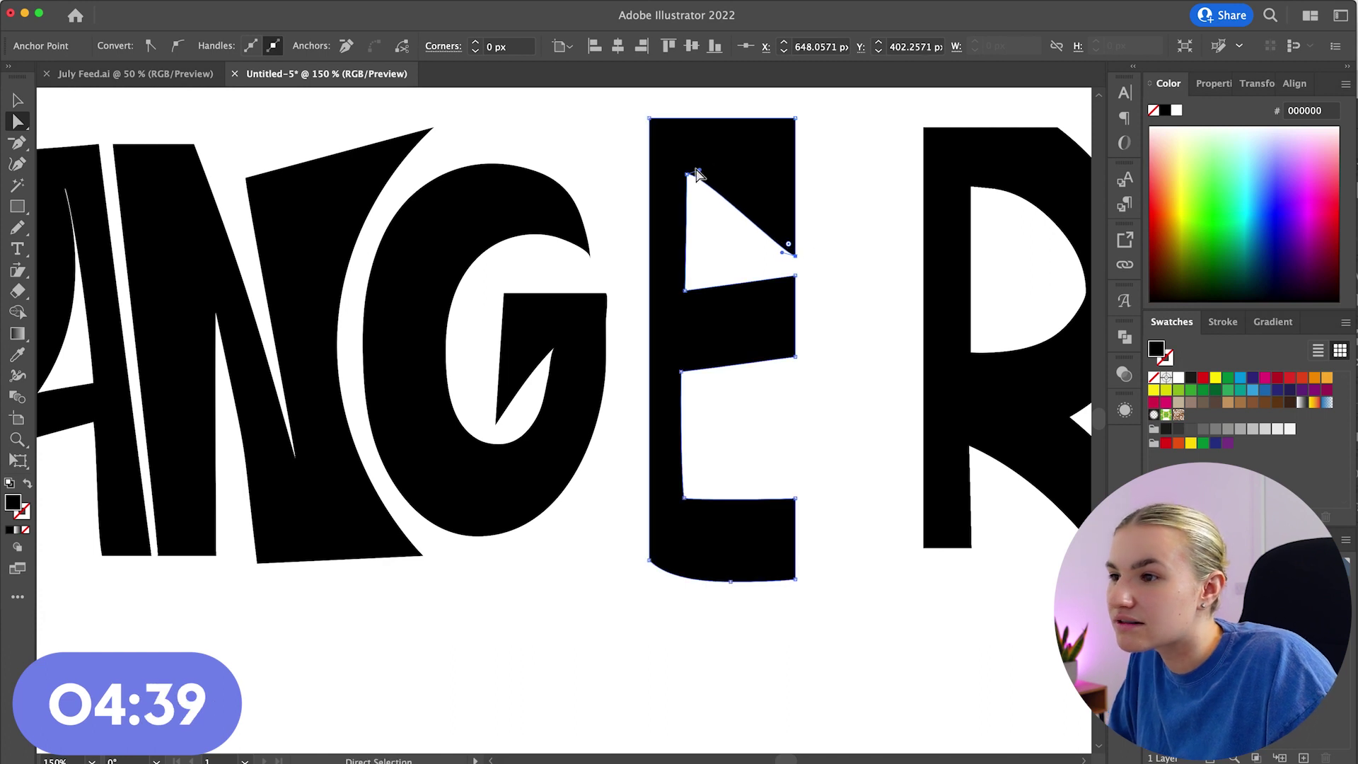
pyautogui.moveTo(698, 169); pyautogui.dragTo(704, 186)
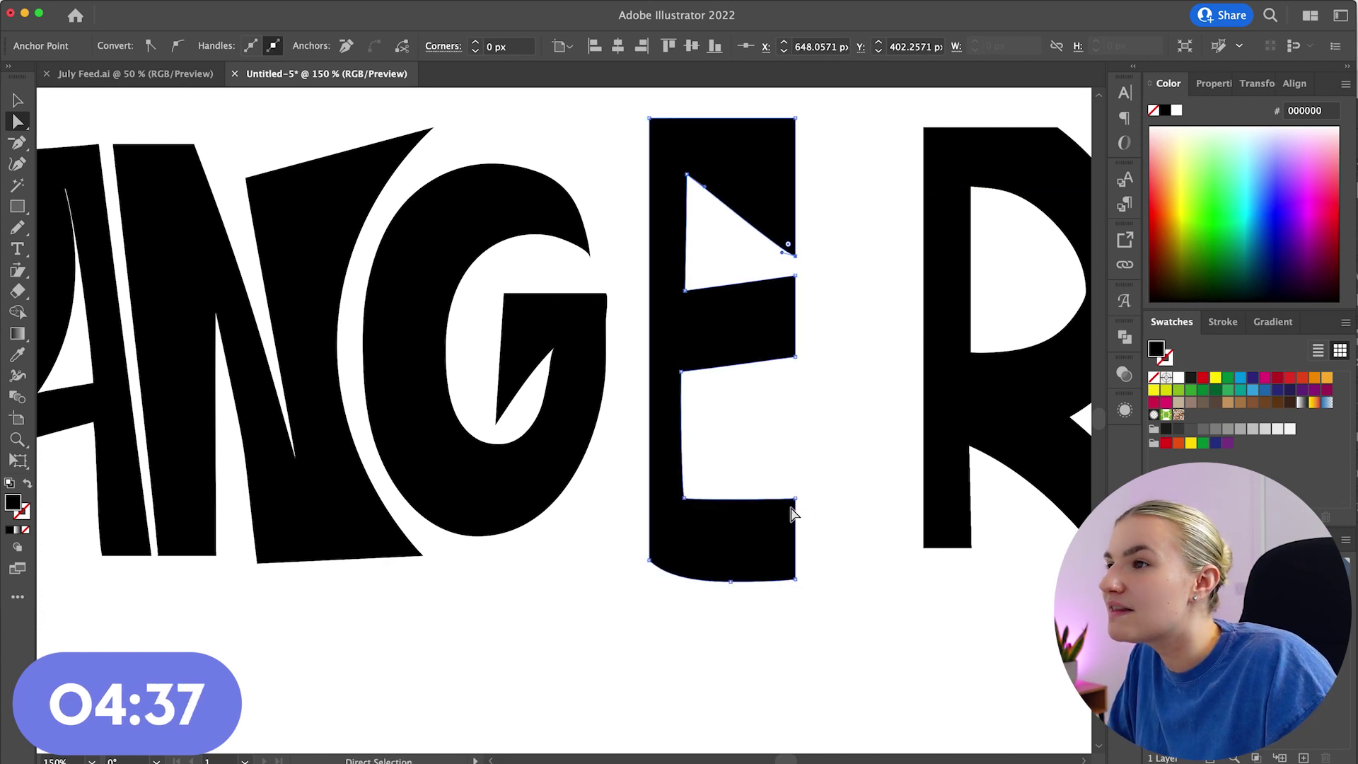
pyautogui.moveTo(793, 500); pyautogui.dragTo(792, 428)
pyautogui.scroll(-1, 868, 429)
pyautogui.click(867, 428)
# Step: Level the E's middle arm and shorten it so it ends just inside the upper and lower arms
pyautogui.scroll(4, 864, 427)
pyautogui.click(790, 414)
pyautogui.click(800, 364)
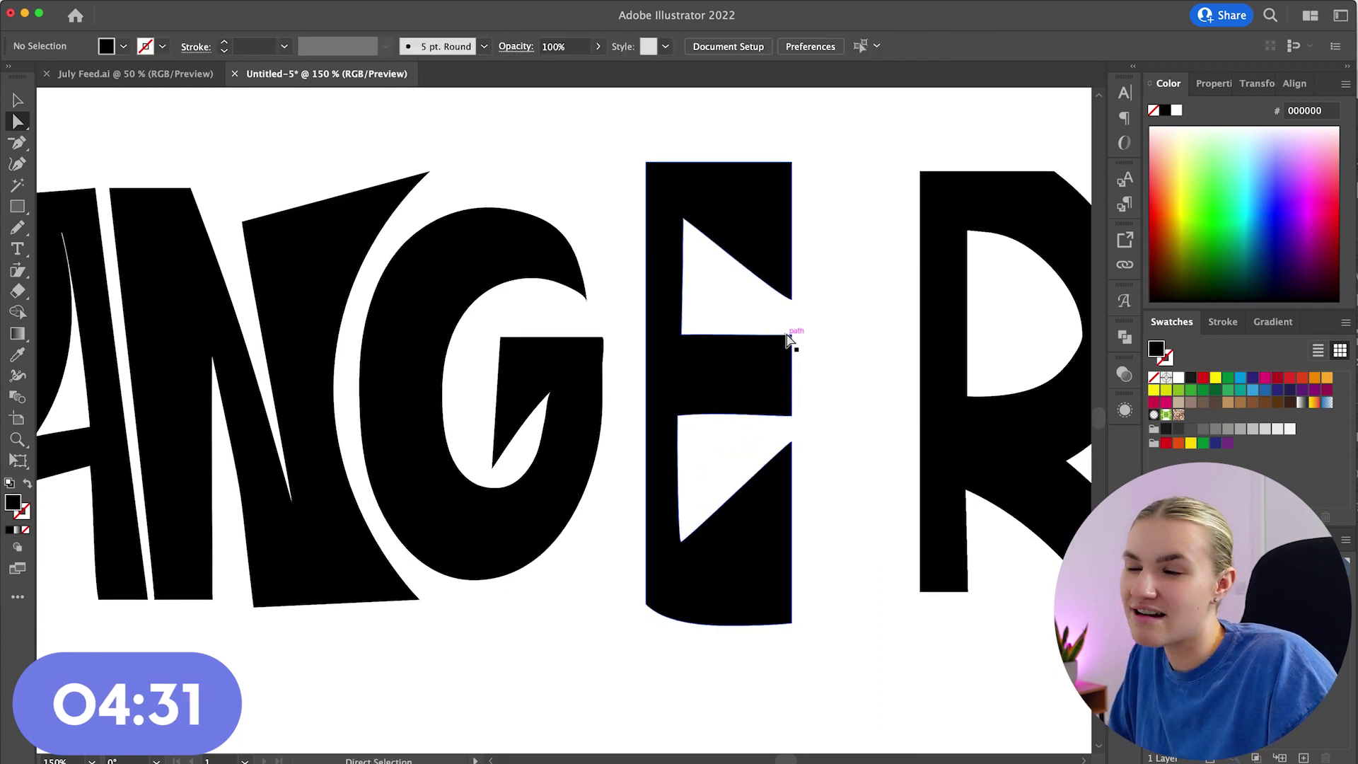
pyautogui.moveTo(790, 340); pyautogui.dragTo(775, 414)
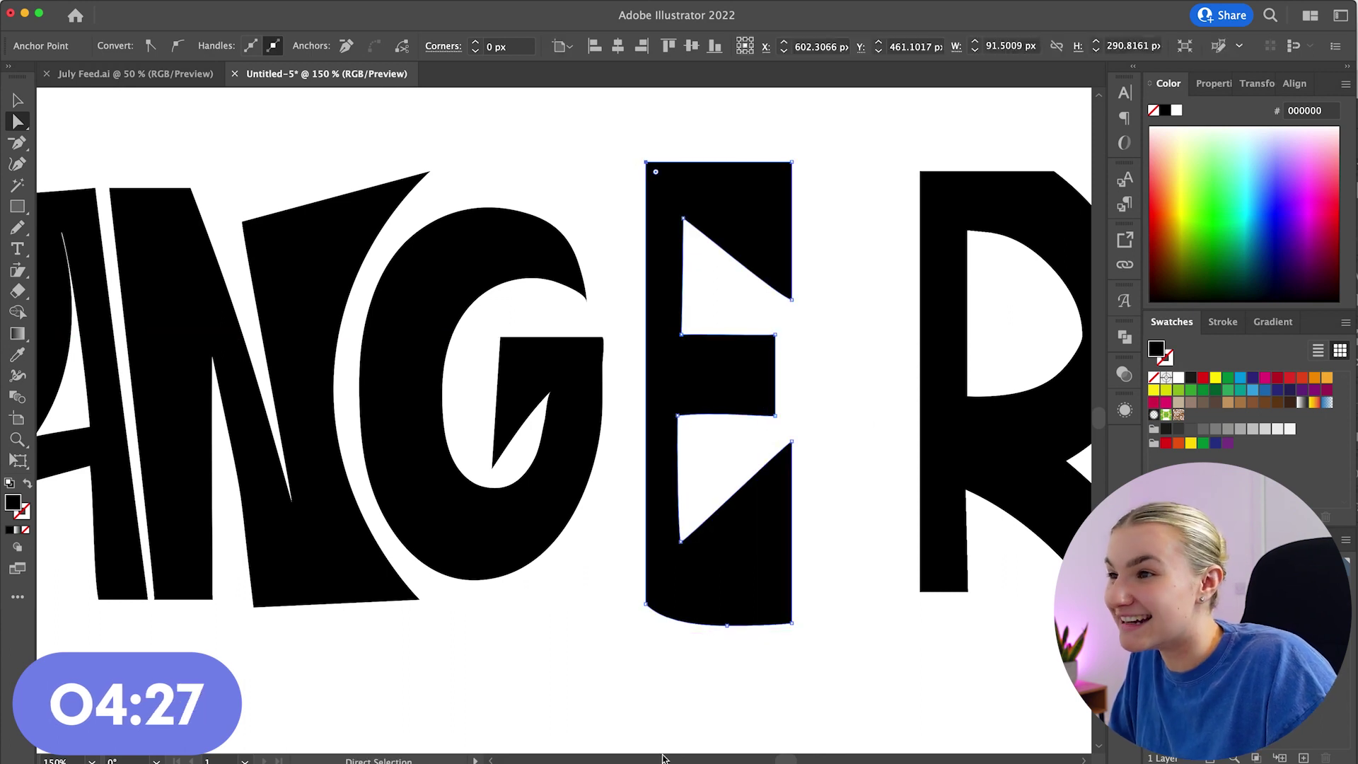
# Step: Widen the E's stem by moving its left edge outward toward the G
pyautogui.moveTo(646, 603); pyautogui.dragTo(620, 605)
pyautogui.click(578, 140)
pyautogui.click(619, 162)
# Step: Extend the E's upper left corner over the top of the G as a pointed arm with the Curvature tool
pyautogui.click(18, 164)
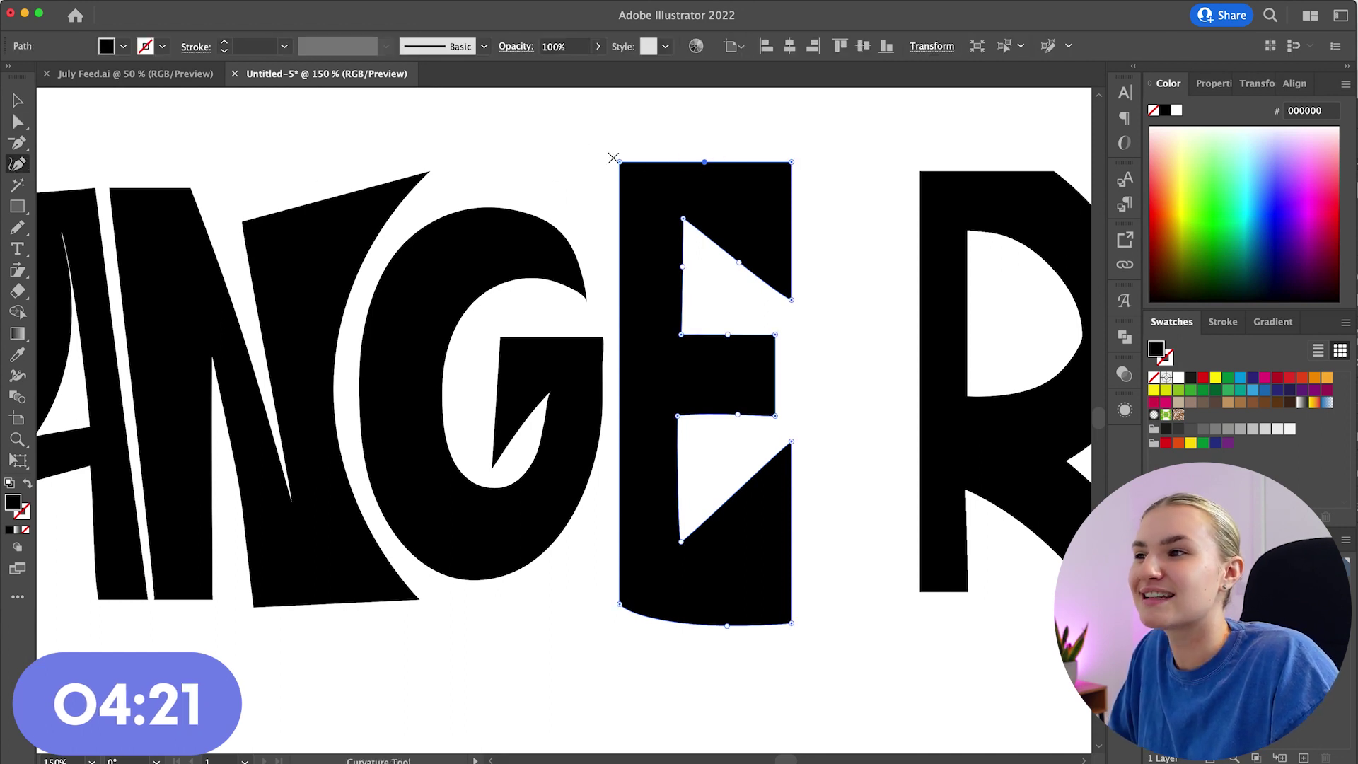
pyautogui.moveTo(618, 161); pyautogui.dragTo(510, 144)
pyautogui.press('super+z')
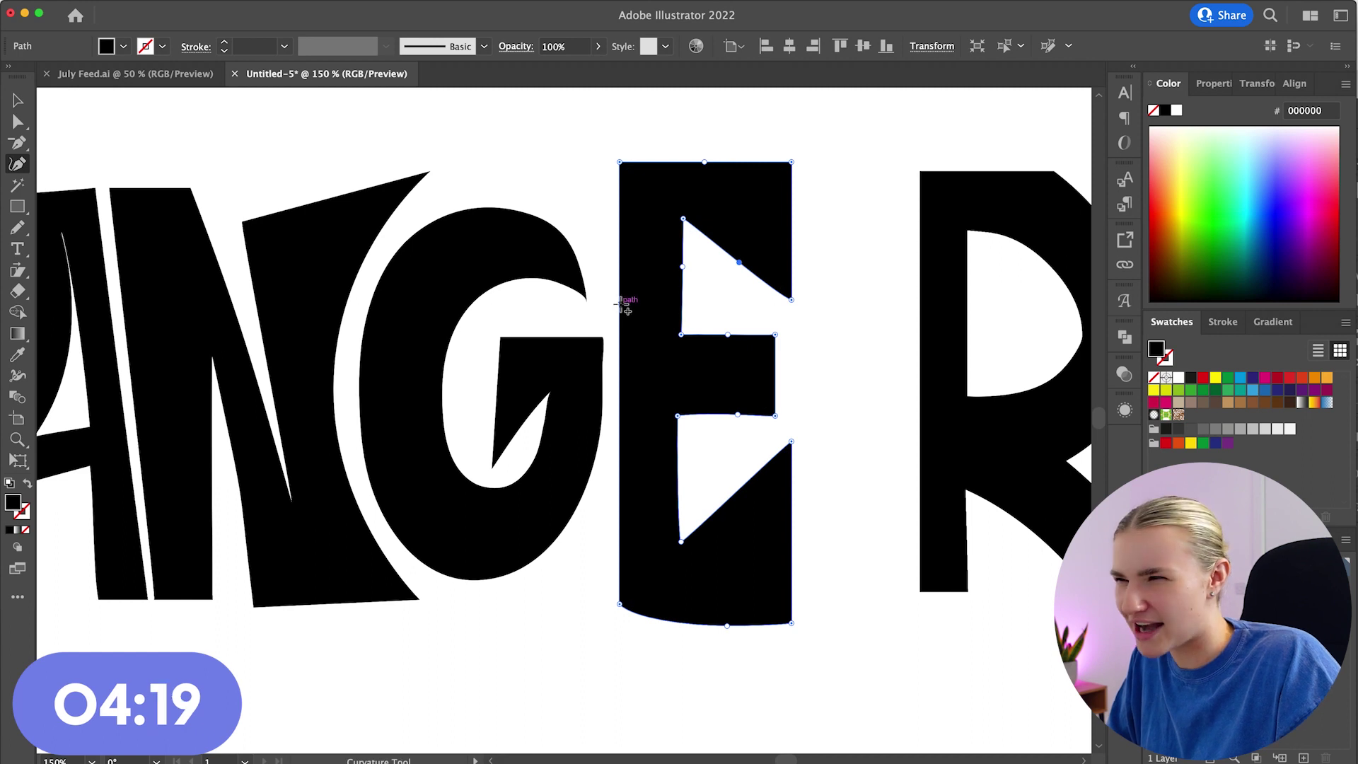
pyautogui.moveTo(621, 162); pyautogui.dragTo(456, 174)
pyautogui.moveTo(456, 106); pyautogui.dragTo(455, 110)
pyautogui.moveTo(454, 189); pyautogui.dragTo(452, 189)
# Step: Bend the E's top edge into a wave that arches above the G and dips near the right corner
pyautogui.moveTo(706, 161); pyautogui.dragTo(547, 116)
pyautogui.moveTo(710, 115)
pyautogui.mouseDown()
pyautogui.moveTo(710, 170)
pyautogui.moveTo(729, 182)
pyautogui.mouseUp()
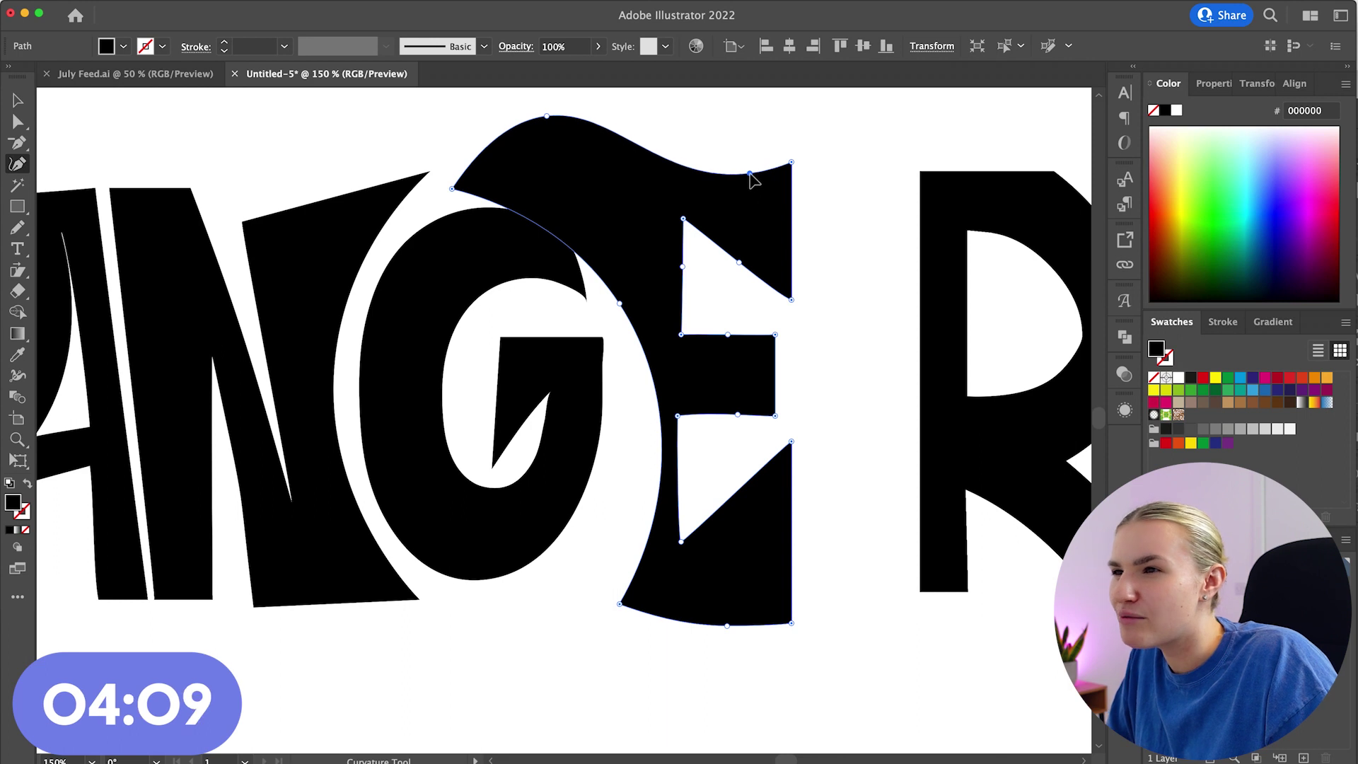
pyautogui.moveTo(550, 115); pyautogui.dragTo(604, 125)
# Step: Curve the E's left edge around the G with an even gap and extend its lower left corner beneath the G
pyautogui.moveTo(617, 306); pyautogui.dragTo(572, 203)
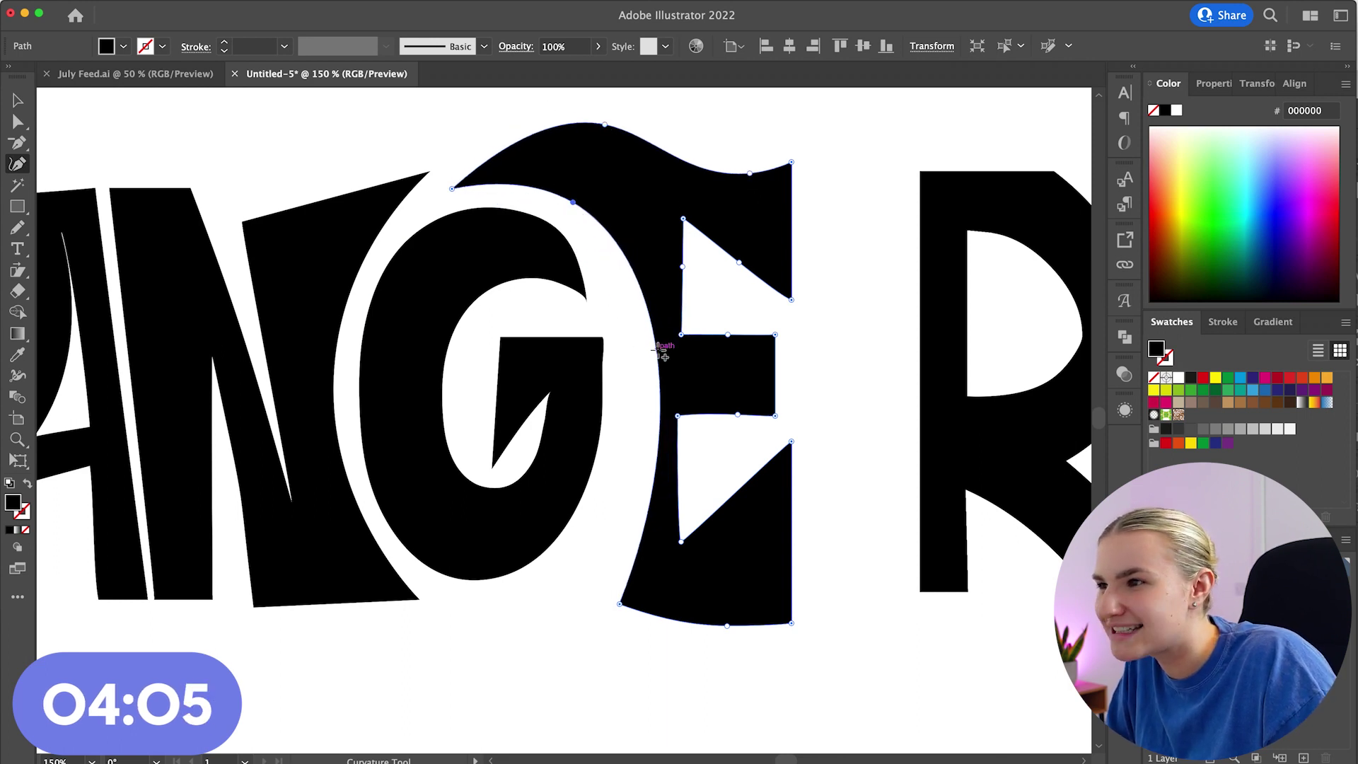
pyautogui.moveTo(645, 390)
pyautogui.mouseDown()
pyautogui.moveTo(608, 396)
pyautogui.moveTo(624, 397)
pyautogui.mouseUp()
pyautogui.moveTo(618, 604); pyautogui.dragTo(542, 605)
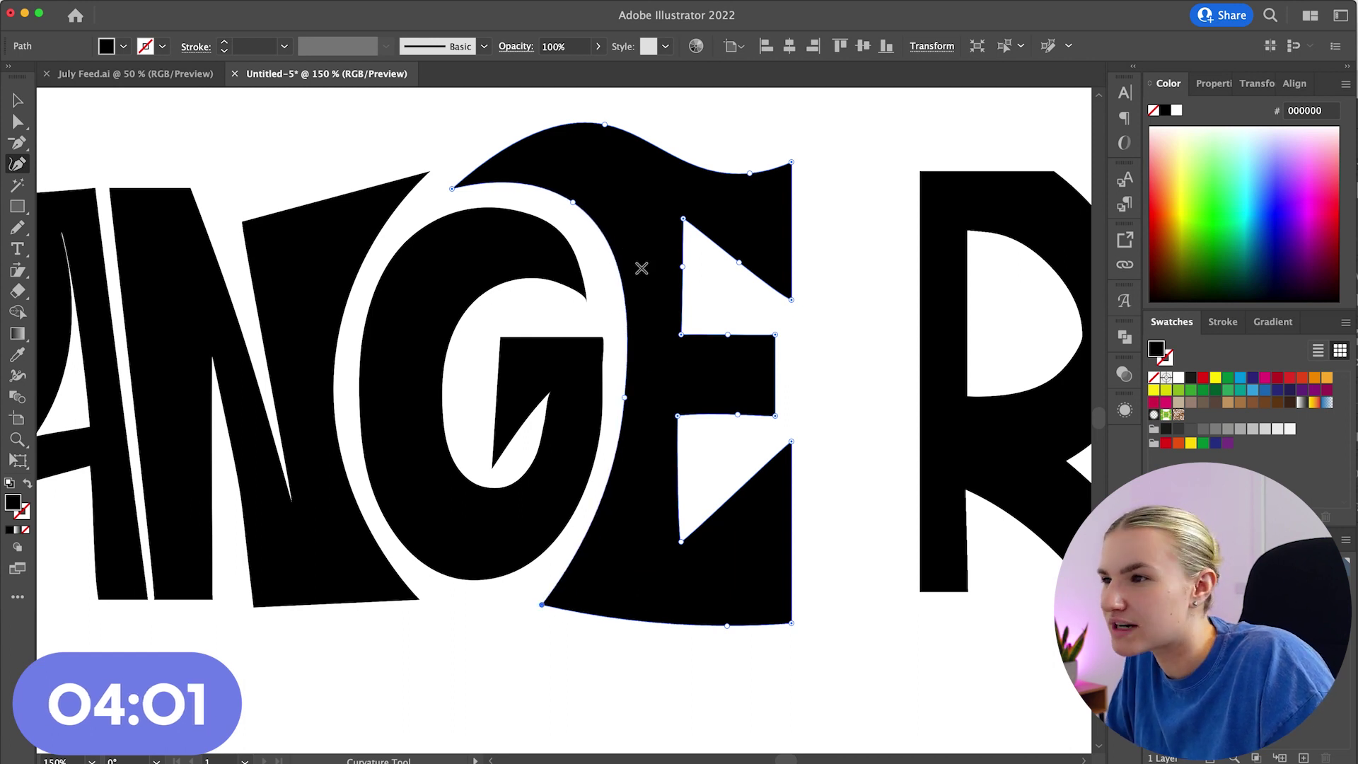
# Step: Lengthen the E's pointed arm down over the G, refit its underside curve around the G and soften the top edge's dip
pyautogui.moveTo(575, 202); pyautogui.dragTo(600, 213)
pyautogui.moveTo(452, 188); pyautogui.dragTo(418, 205)
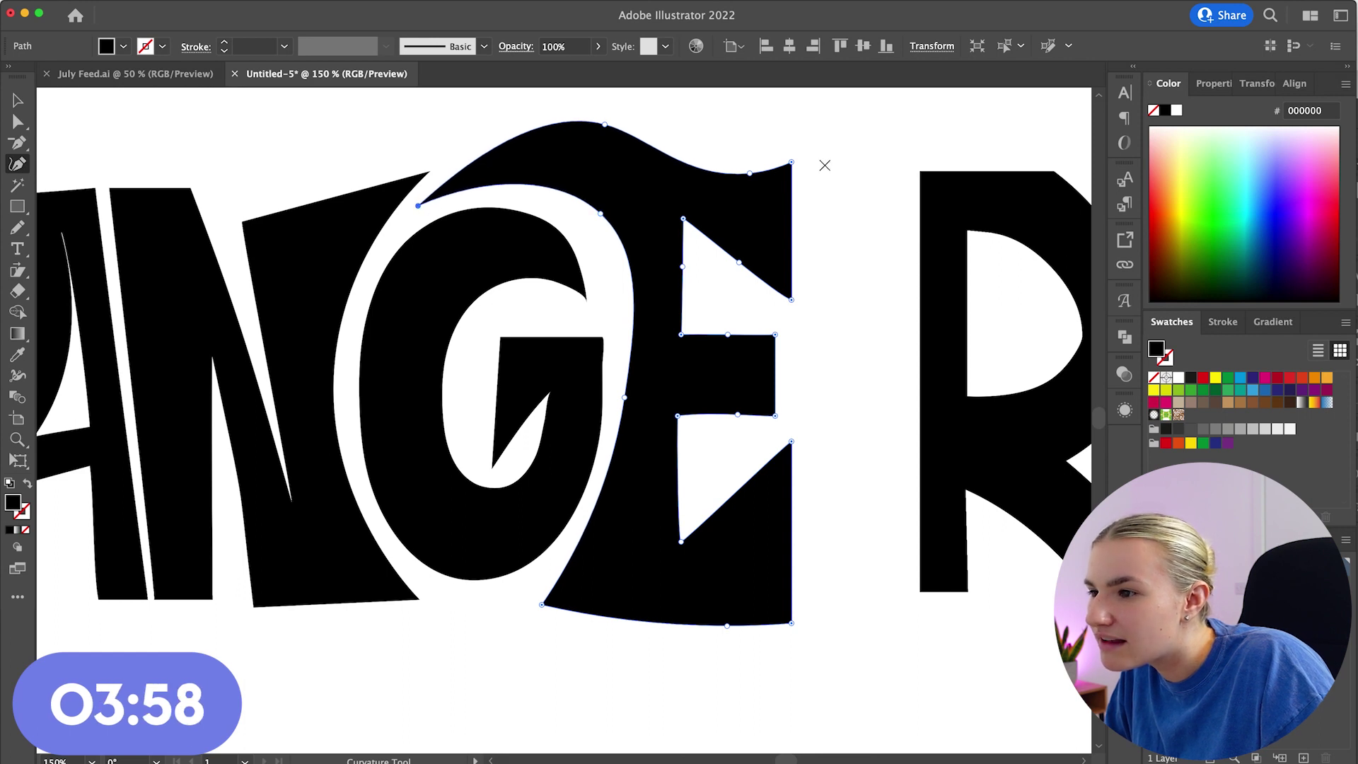
pyautogui.moveTo(748, 173); pyautogui.dragTo(719, 168)
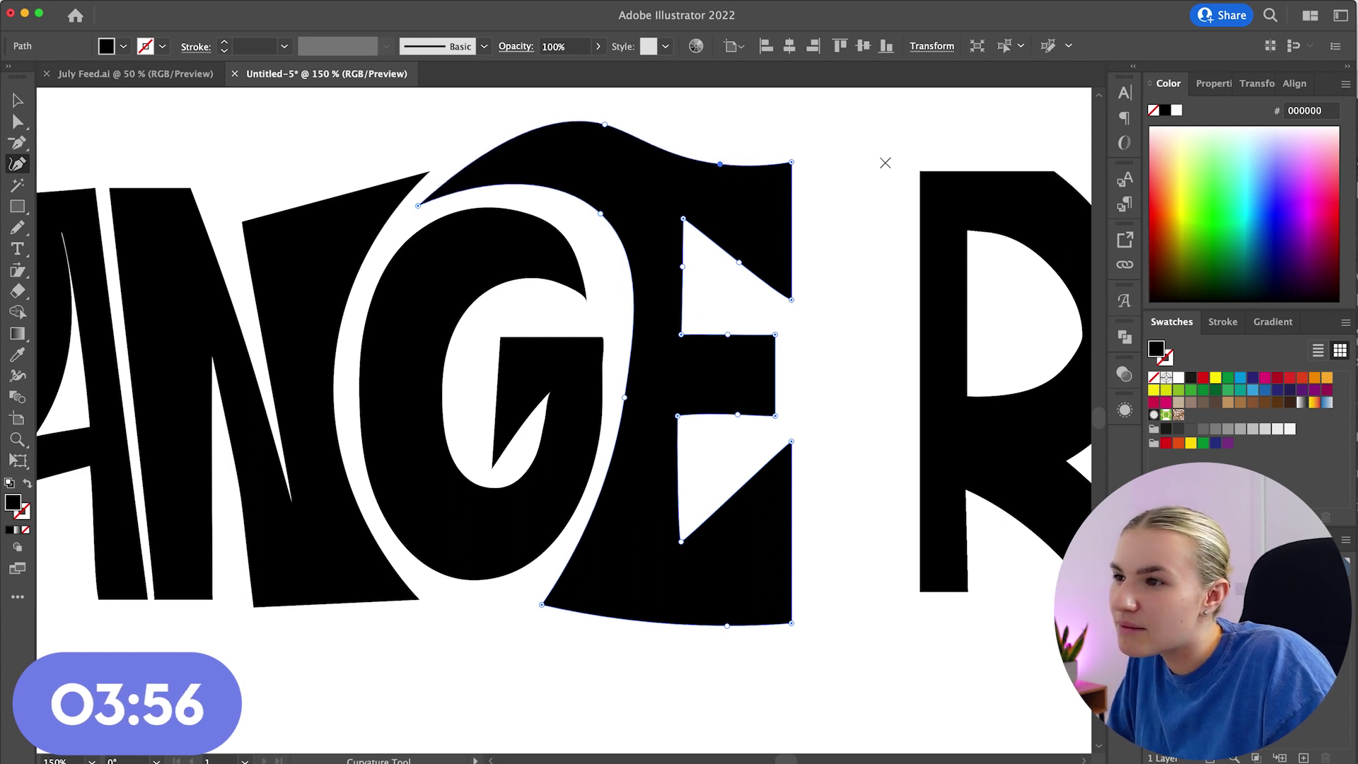
pyautogui.hscroll(-5, 885, 160)
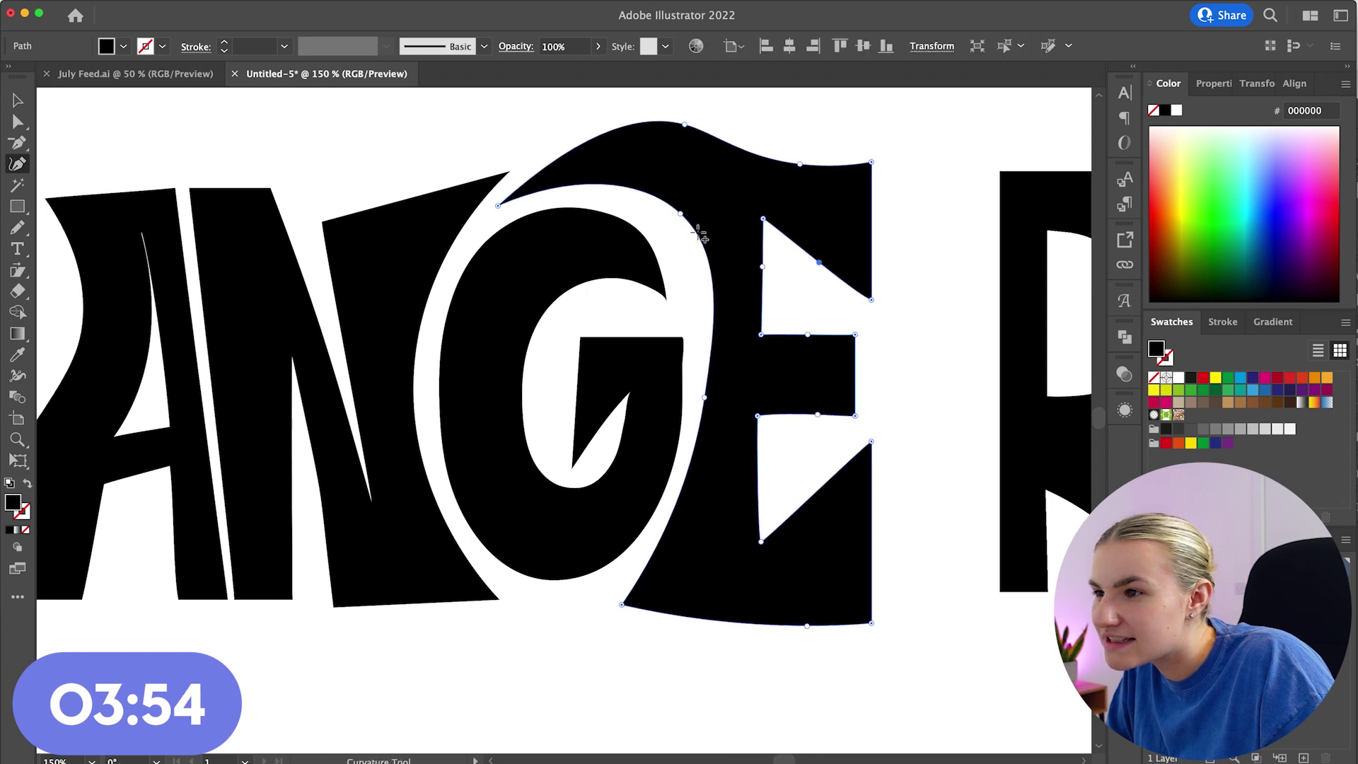
pyautogui.moveTo(680, 213); pyautogui.dragTo(651, 198)
pyautogui.keyDown('super'); pyautogui.click(958, 401); pyautogui.keyUp('super')
pyautogui.hscroll(4, 693, 189)
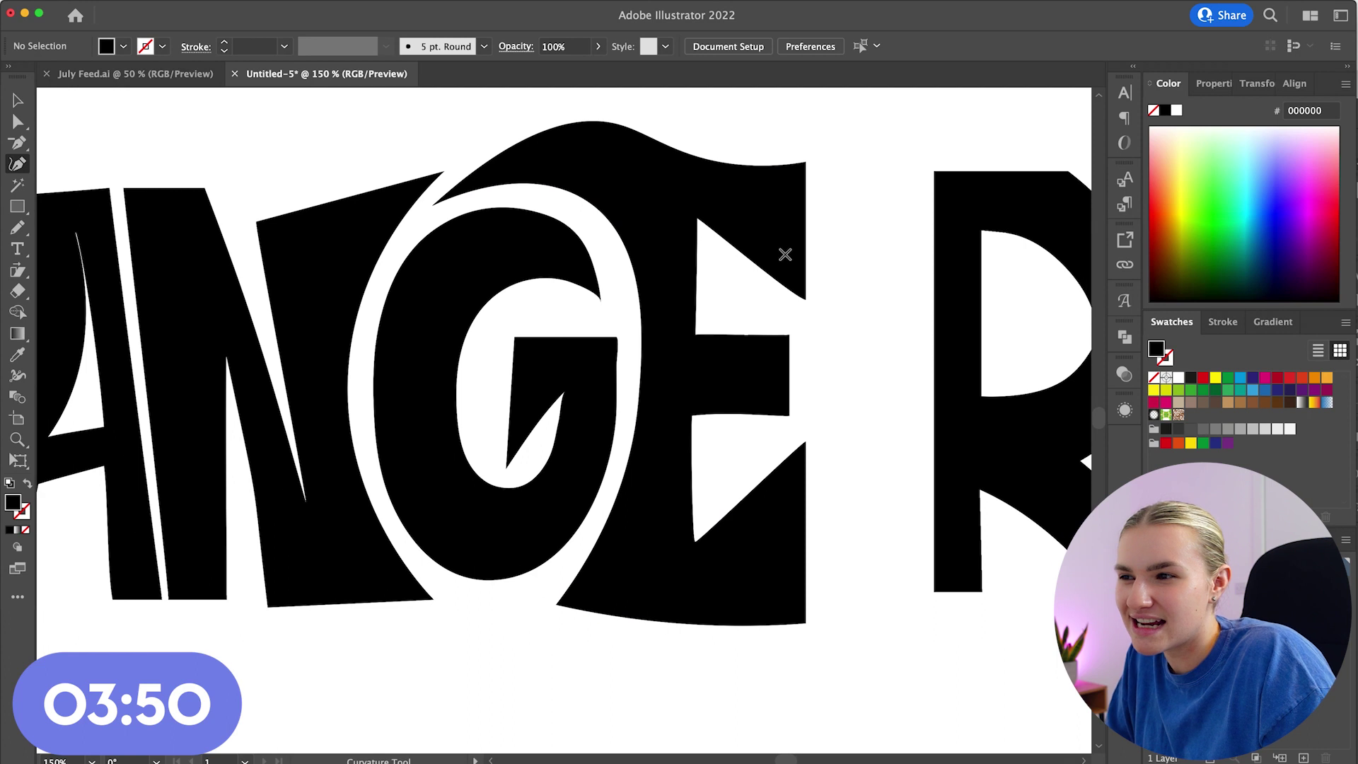
pyautogui.click(627, 117)
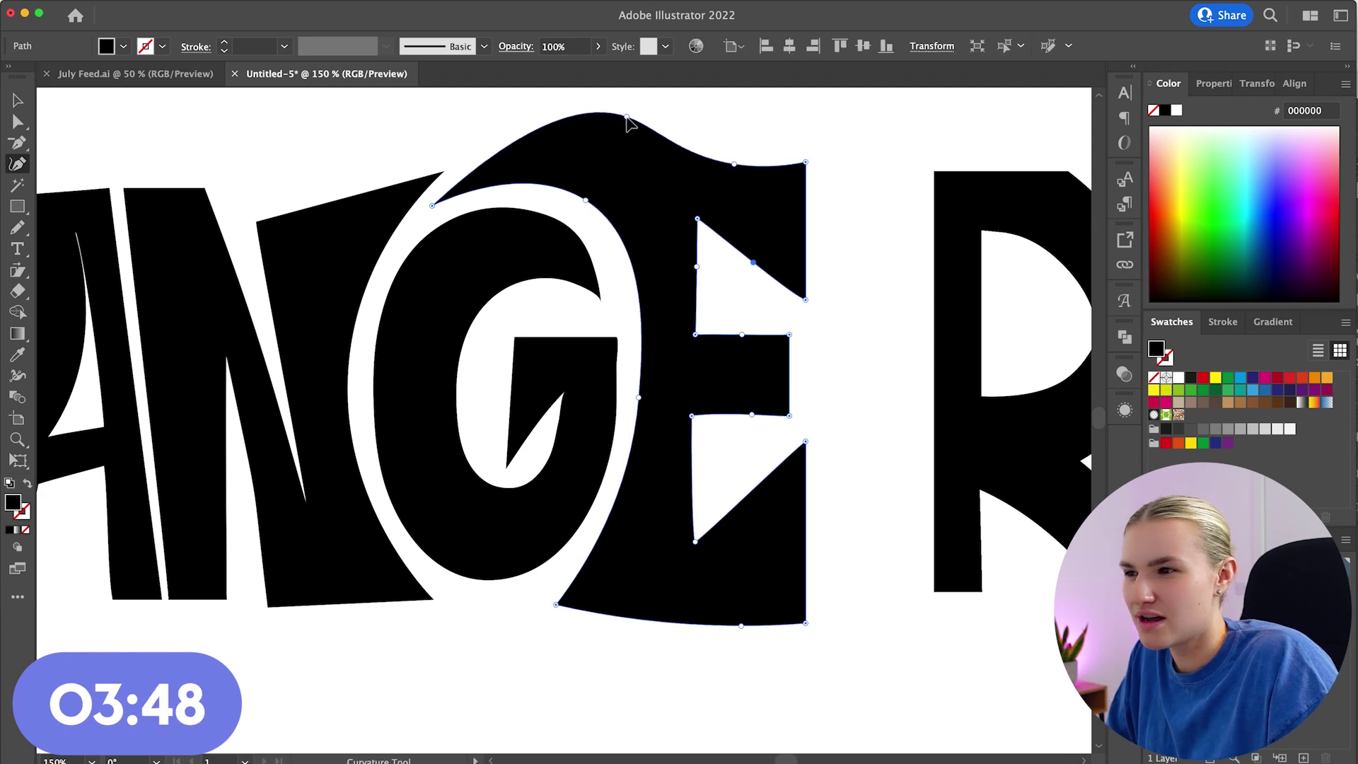
pyautogui.moveTo(627, 118); pyautogui.dragTo(627, 128)
pyautogui.press('Escape')
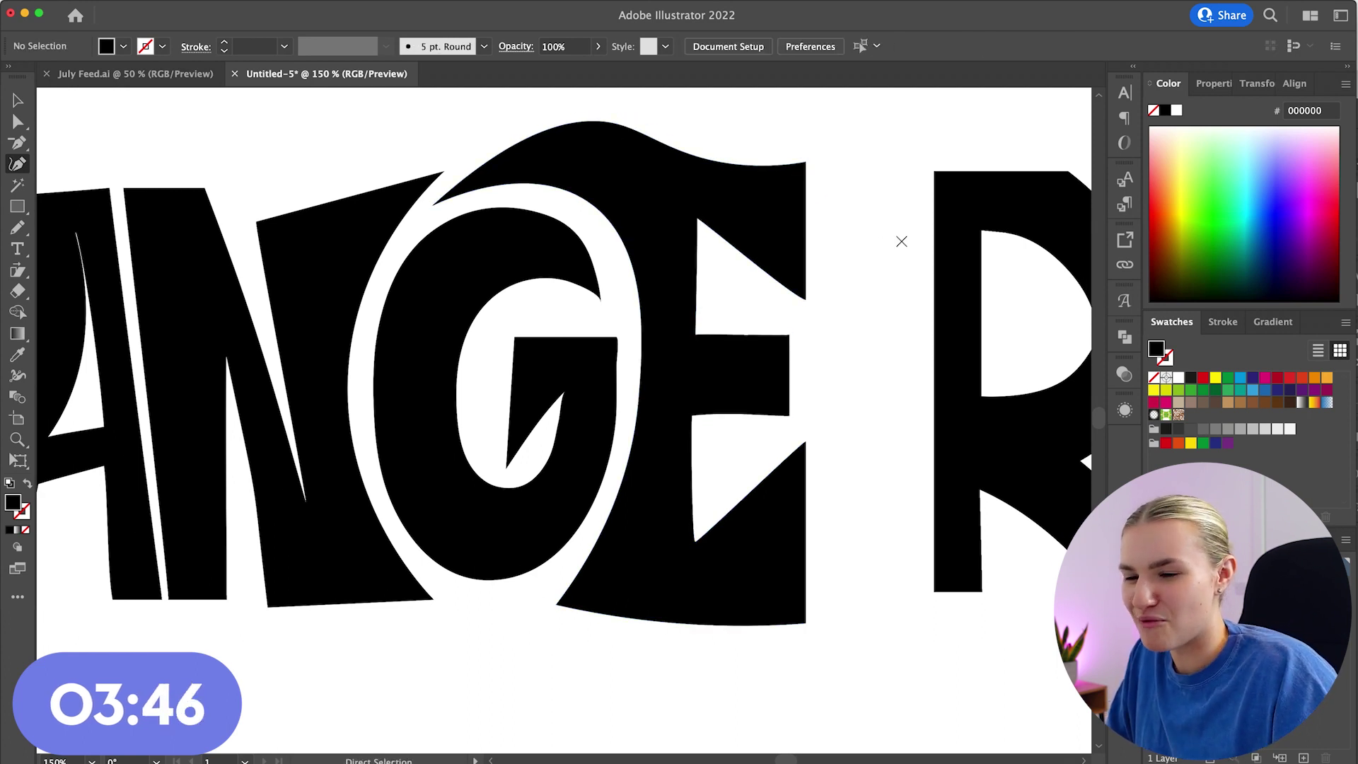
# Step: With the Curvature tool, extend the E's arm tip farther down beside the N, raise its crest and smooth the slope toward the right corner
pyautogui.press('super+0')
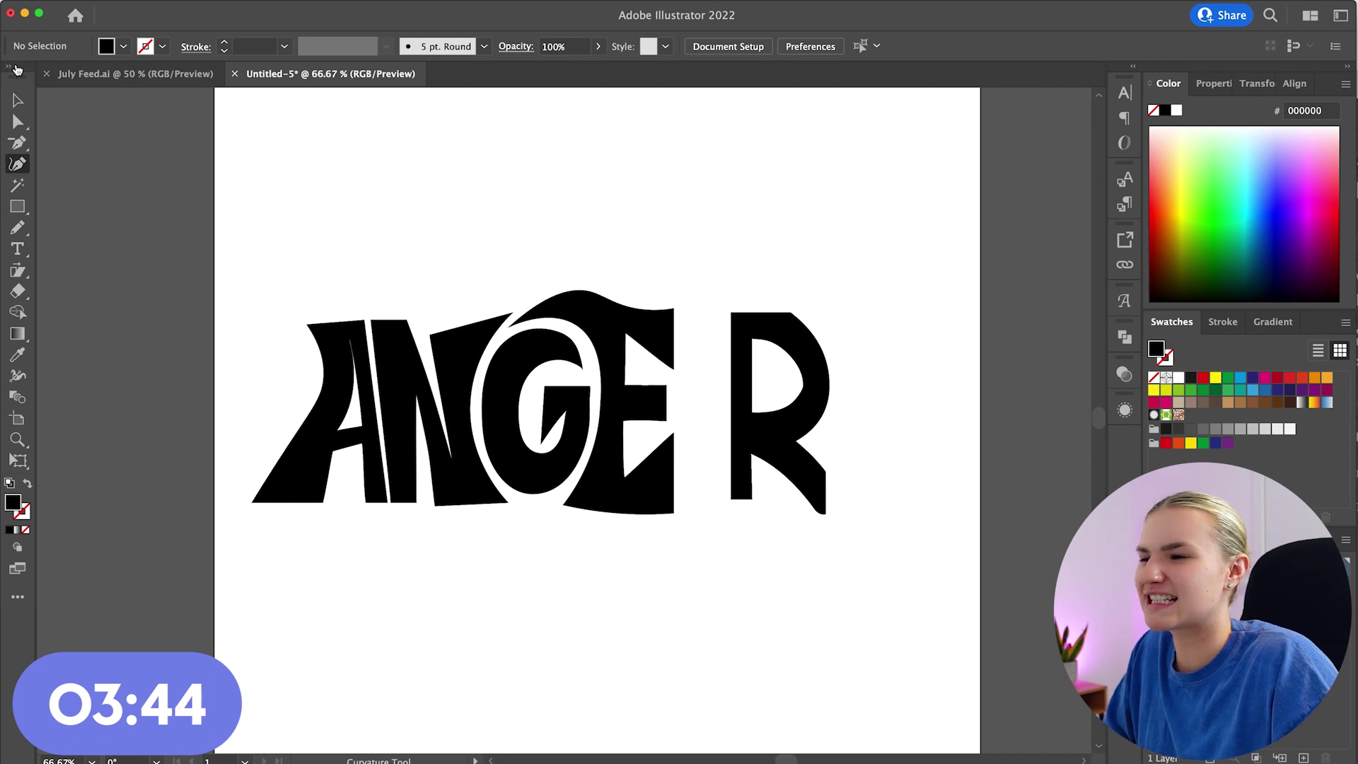
pyautogui.click(17, 99)
pyautogui.click(627, 483)
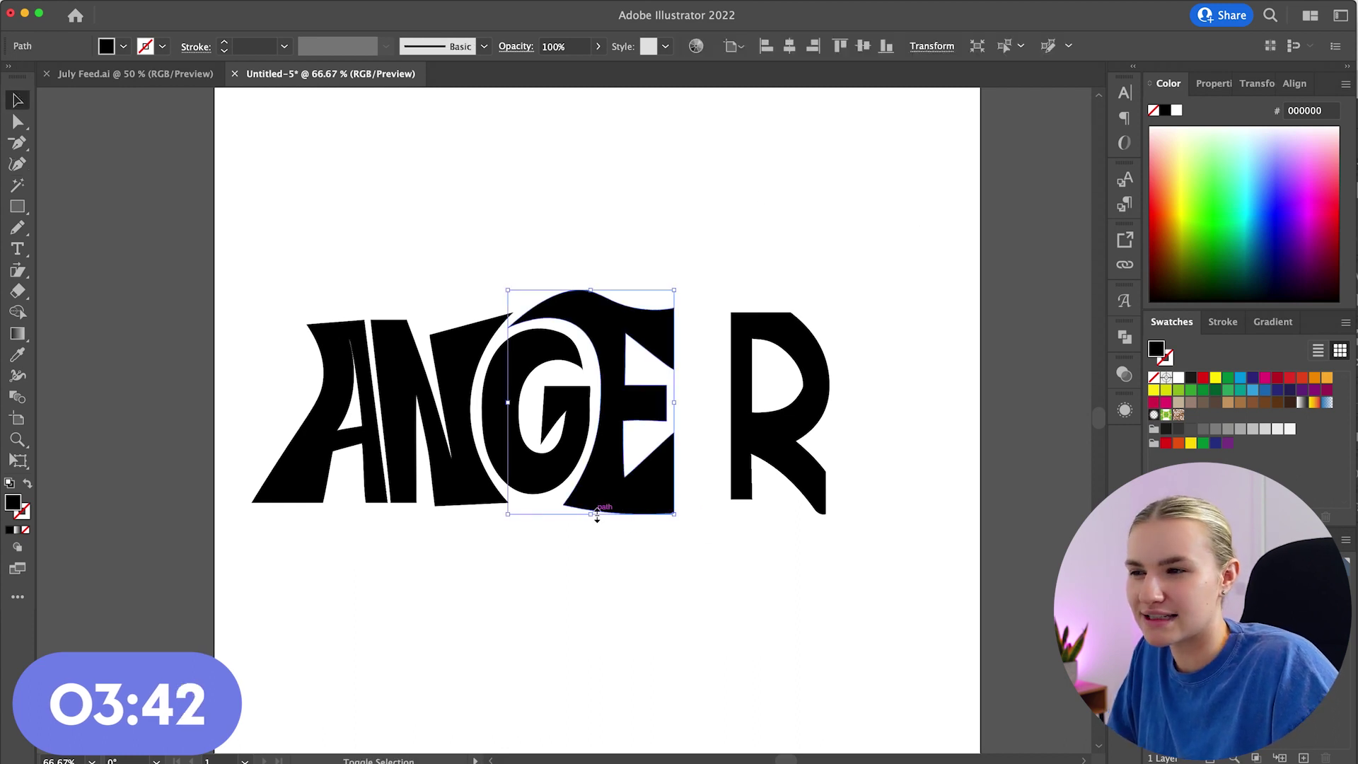
pyautogui.moveTo(597, 516); pyautogui.dragTo(626, 487)
pyautogui.press('super+equal')
pyautogui.hscroll(-2, 626, 487)
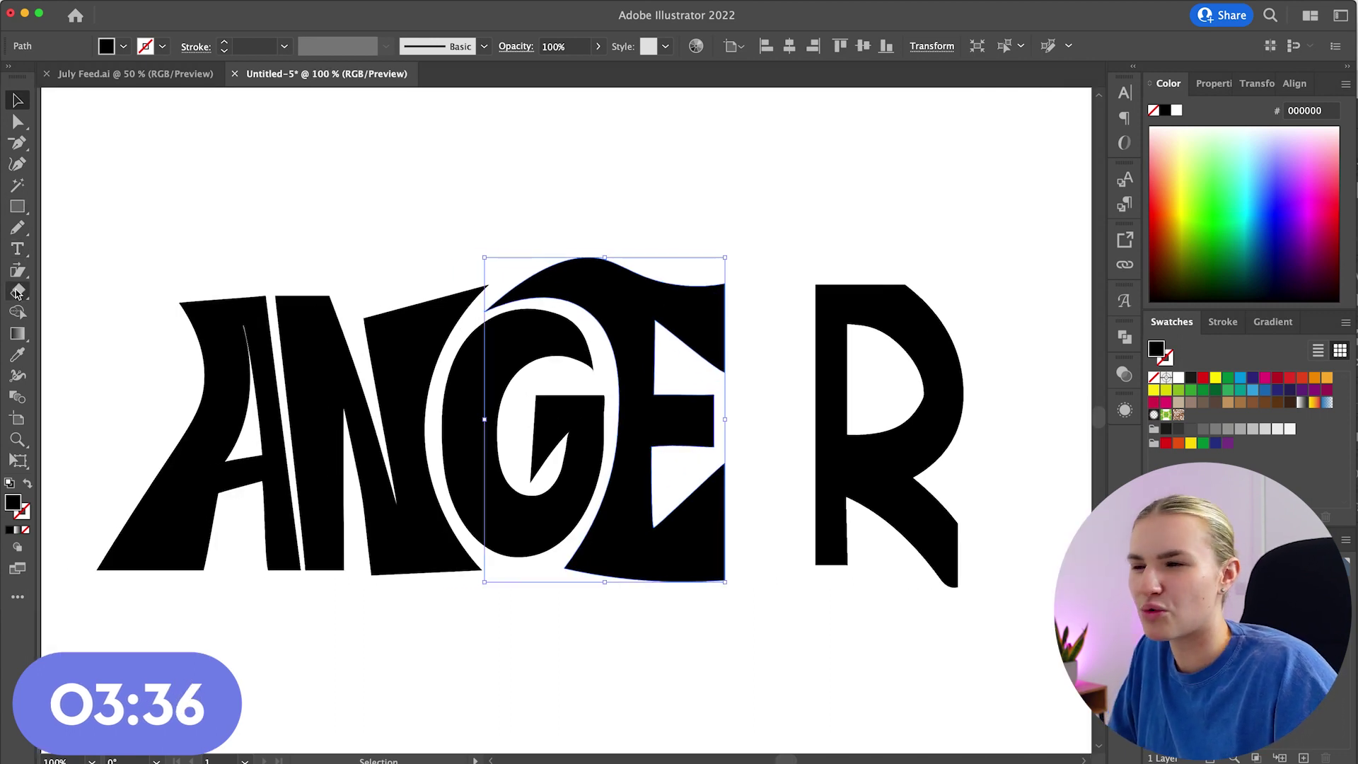
pyautogui.click(19, 163)
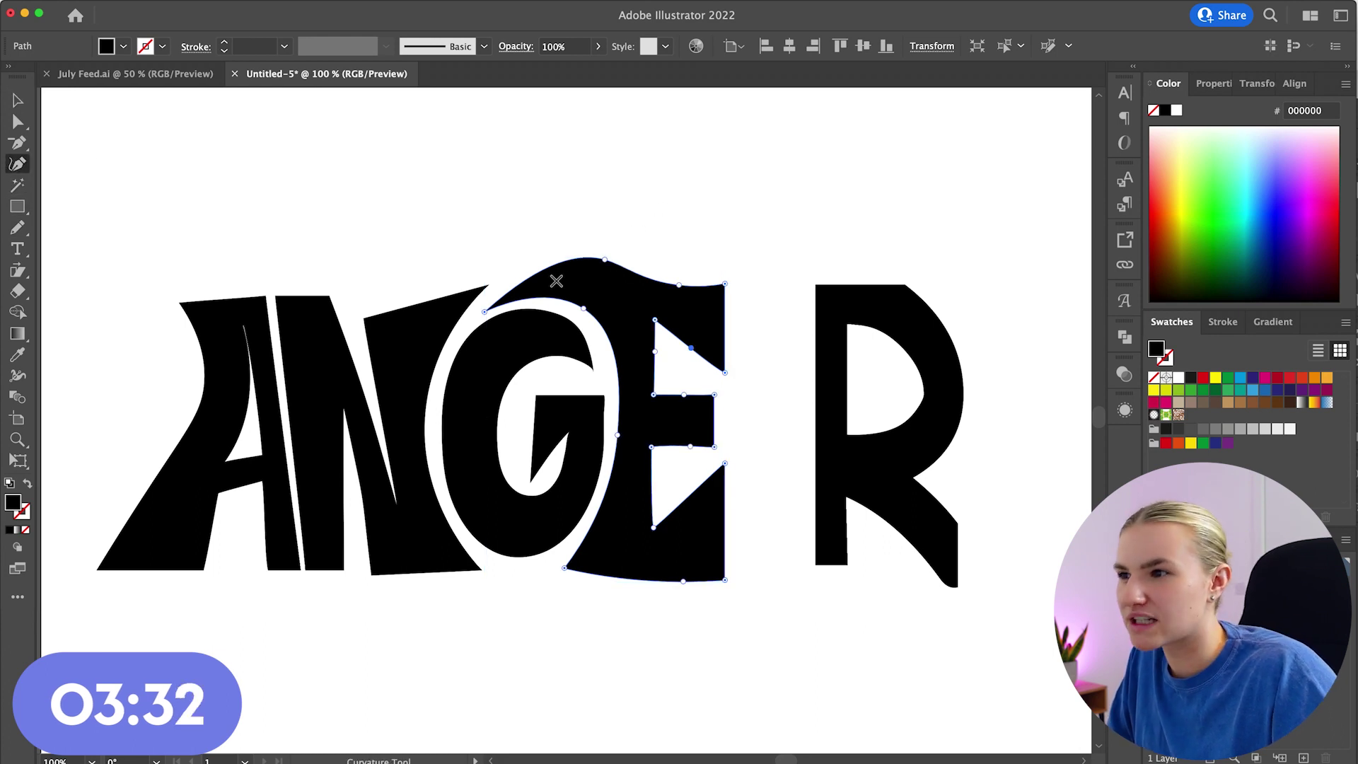
pyautogui.moveTo(484, 310); pyautogui.dragTo(469, 322)
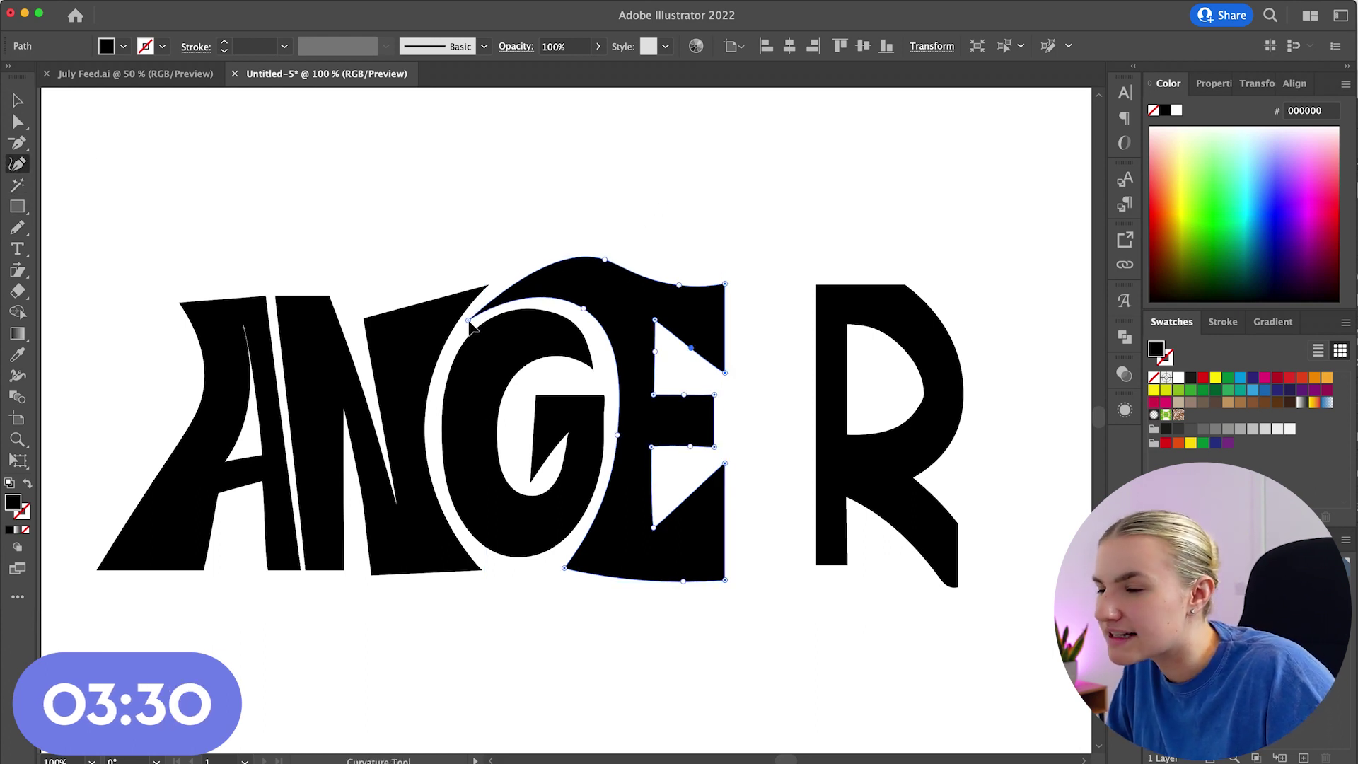
pyautogui.click(467, 323)
pyautogui.moveTo(606, 261); pyautogui.dragTo(567, 242)
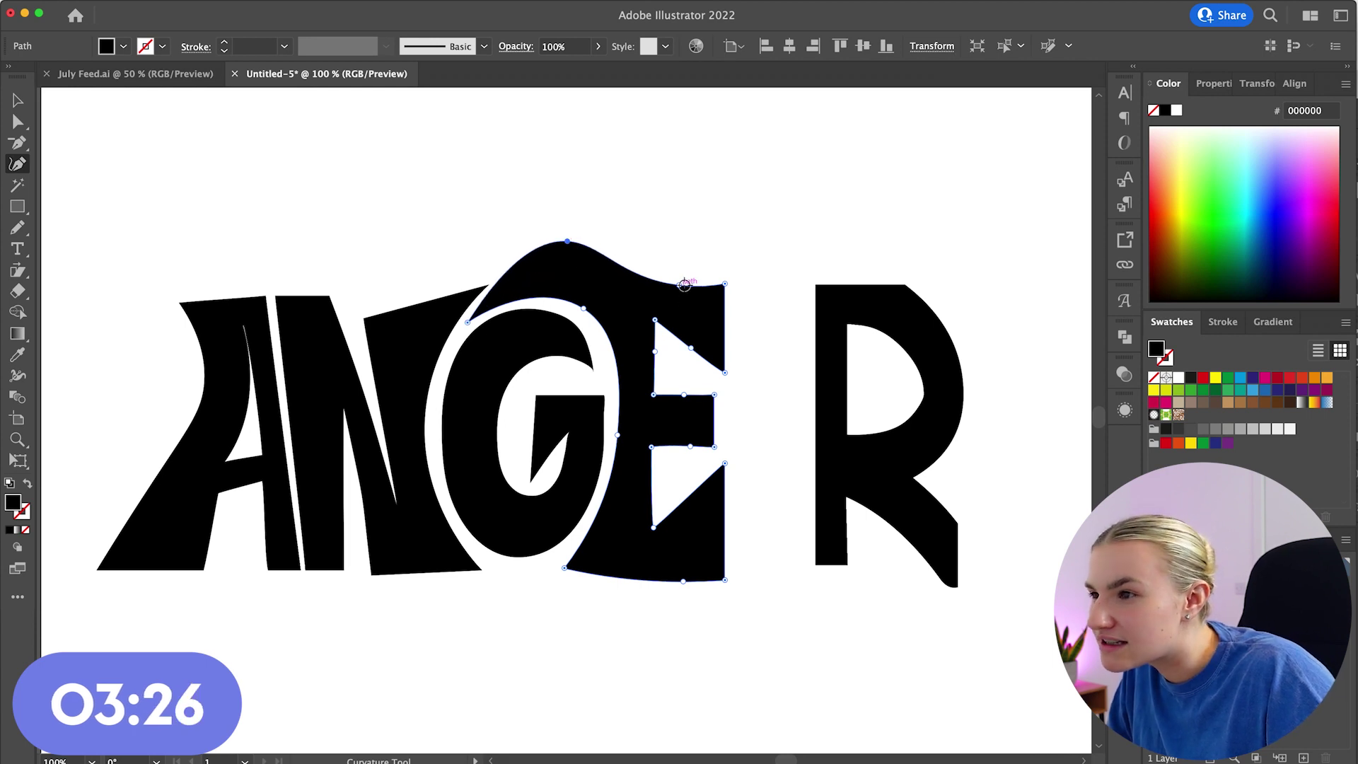
pyautogui.moveTo(679, 285); pyautogui.dragTo(705, 282)
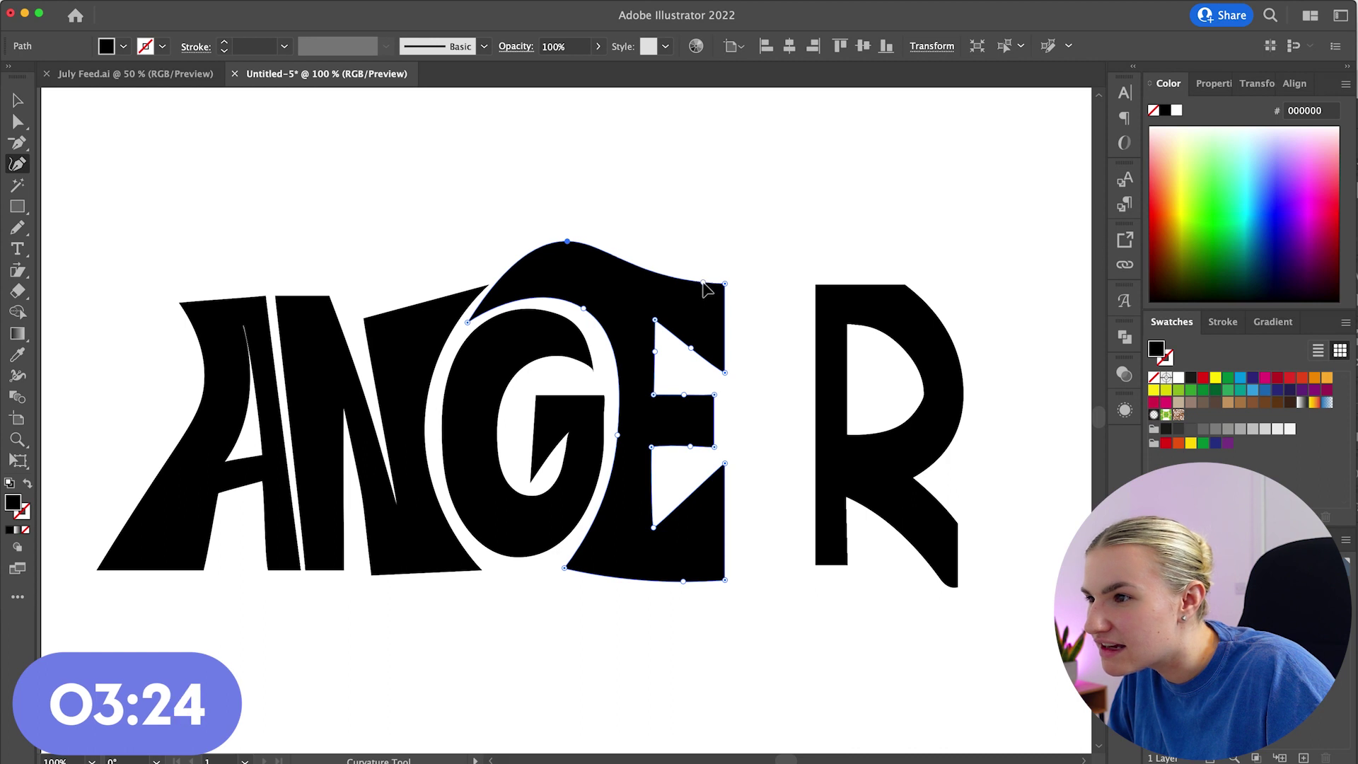
# Step: Raise the N's upper right corner slightly to follow the outer edge of the E's arm
pyautogui.click(841, 296)
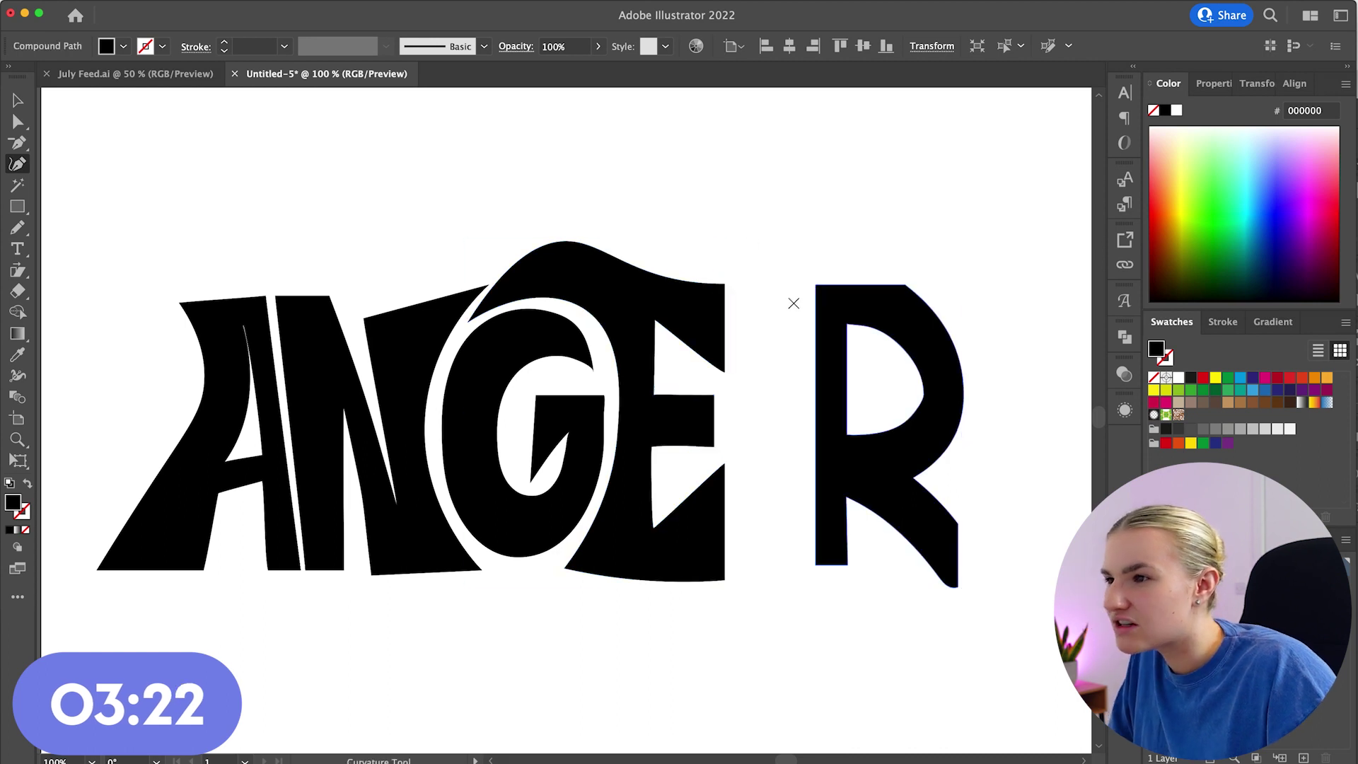
pyautogui.hscroll(-3, 572, 196)
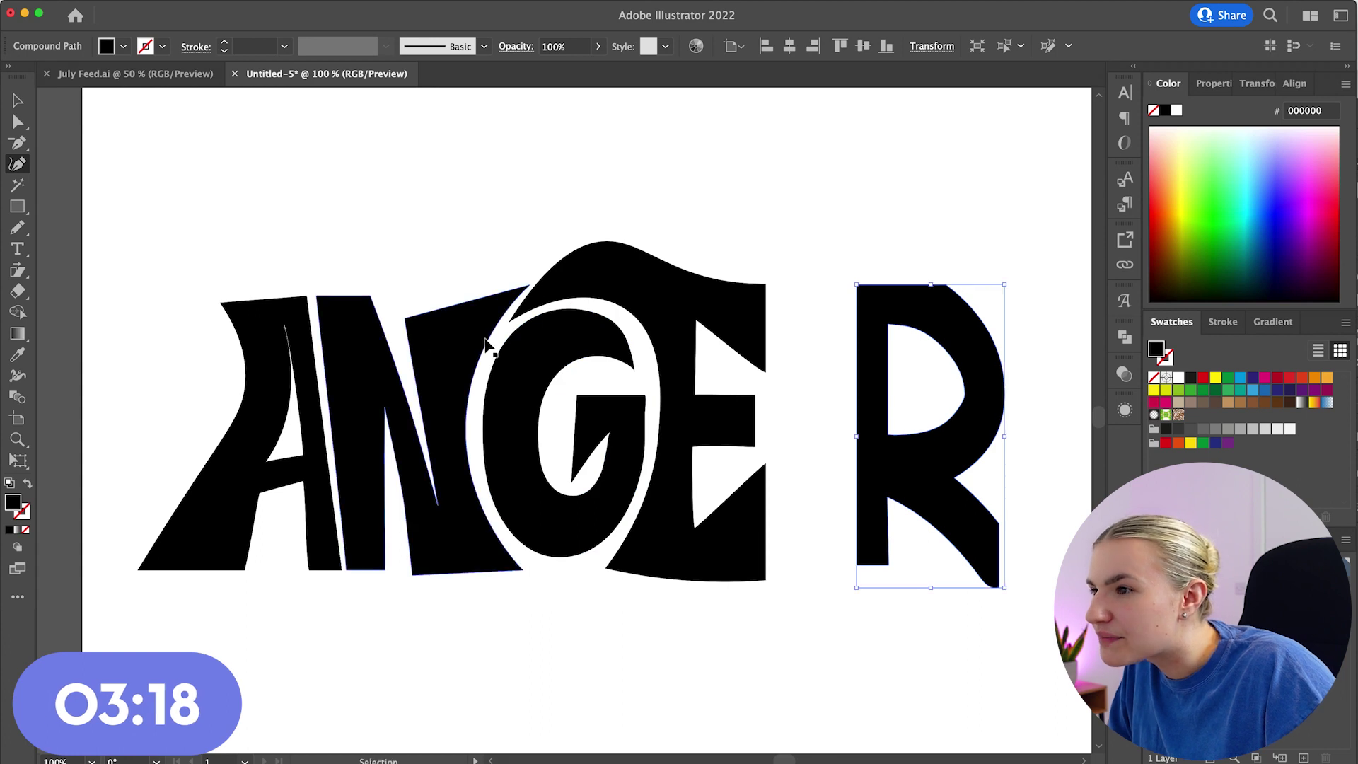
pyautogui.click(437, 357)
pyautogui.moveTo(530, 284); pyautogui.dragTo(524, 269)
# Step: Lift the inner curve of the E's arm above the G to even out the gap between the two letters
pyautogui.click(605, 304)
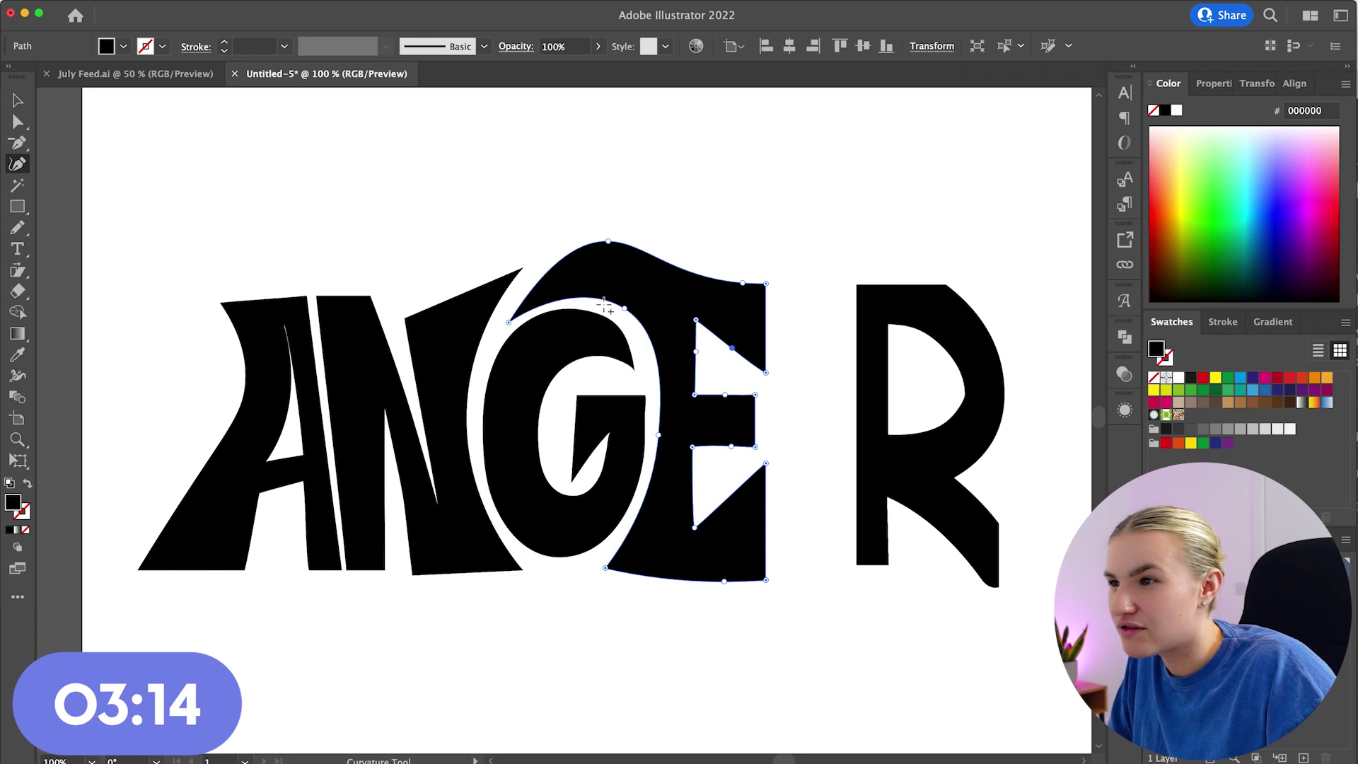
pyautogui.moveTo(628, 308); pyautogui.dragTo(604, 290)
pyautogui.keyDown('super'); pyautogui.click(849, 405); pyautogui.keyUp('super')
pyautogui.scroll(-1, 850, 405)
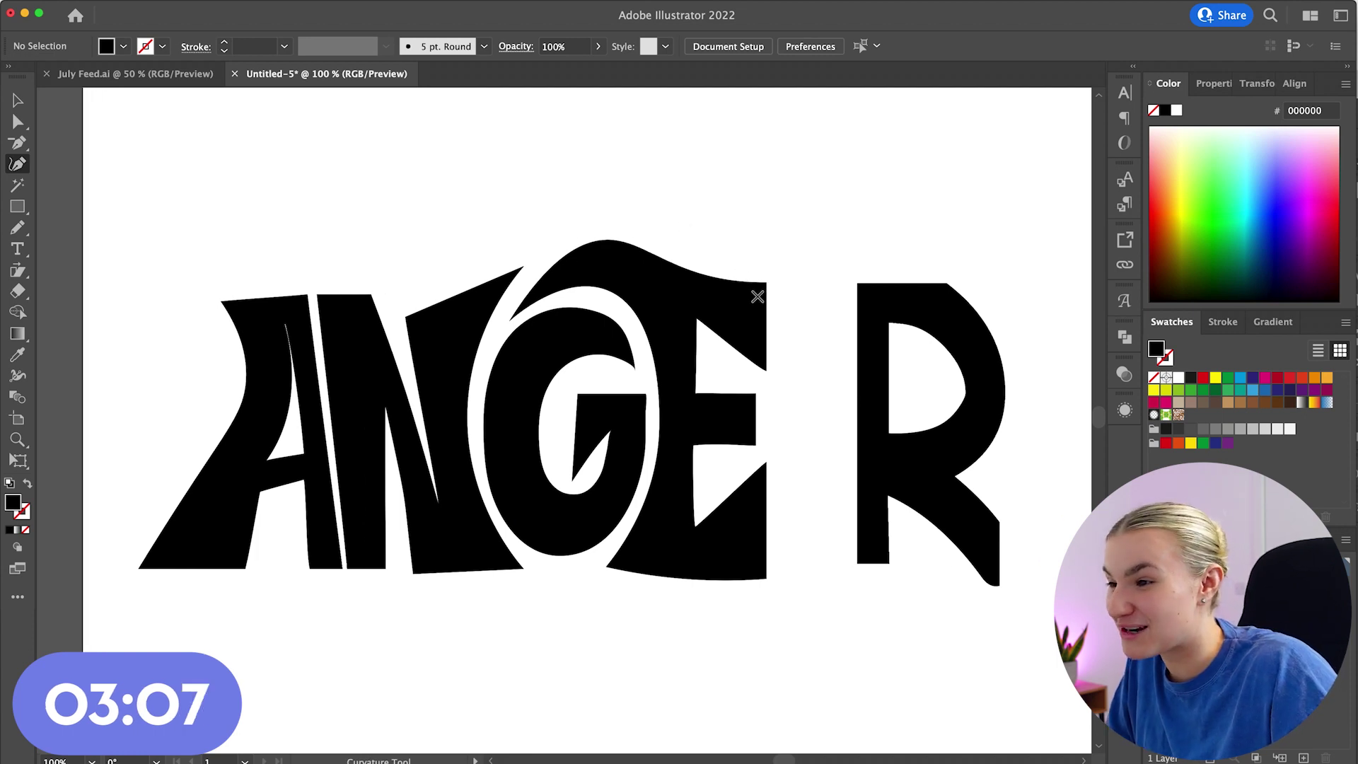
pyautogui.scroll(-1, 759, 404)
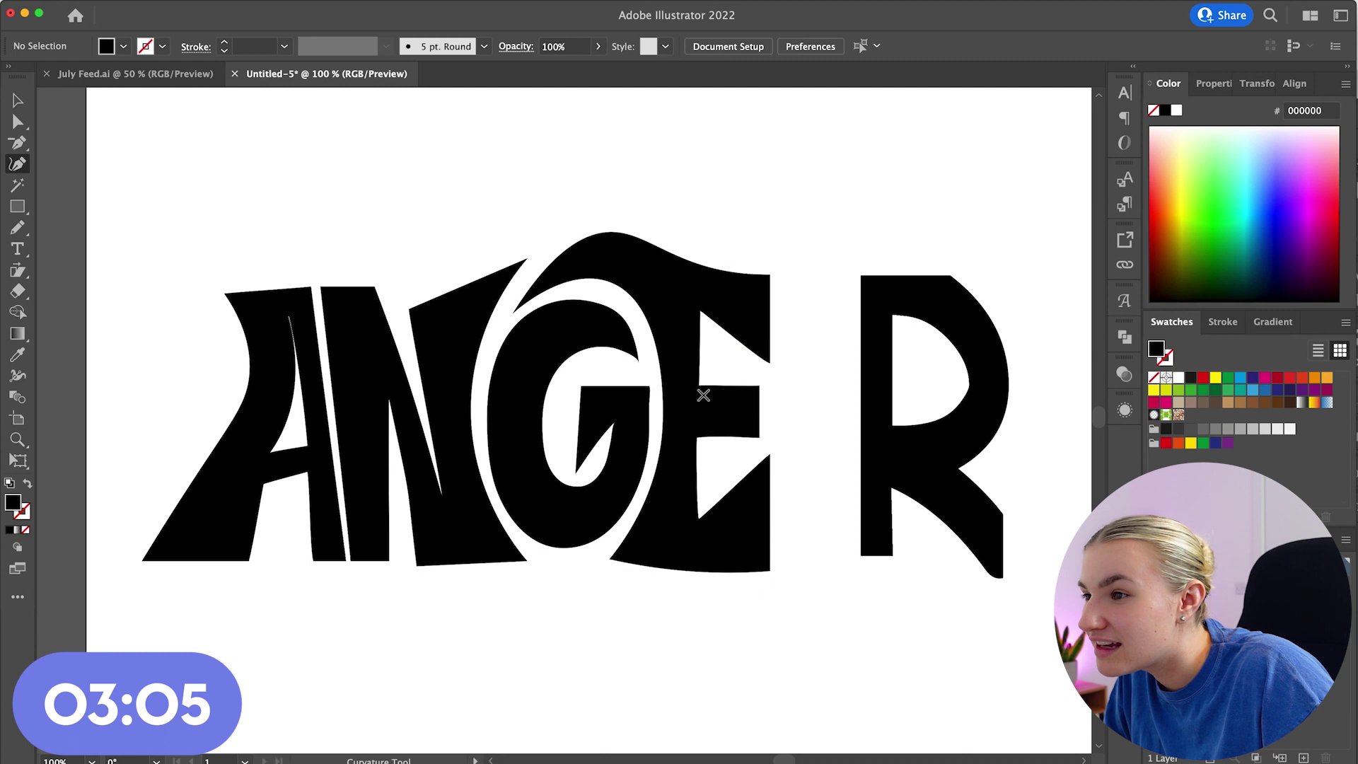
# Step: Trim the G's right edge straight below its crossbar corner with the Eraser
pyautogui.keyDown('super'); pyautogui.click(619, 415); pyautogui.keyUp('super')
pyautogui.press('super+equal')
pyautogui.press('n')
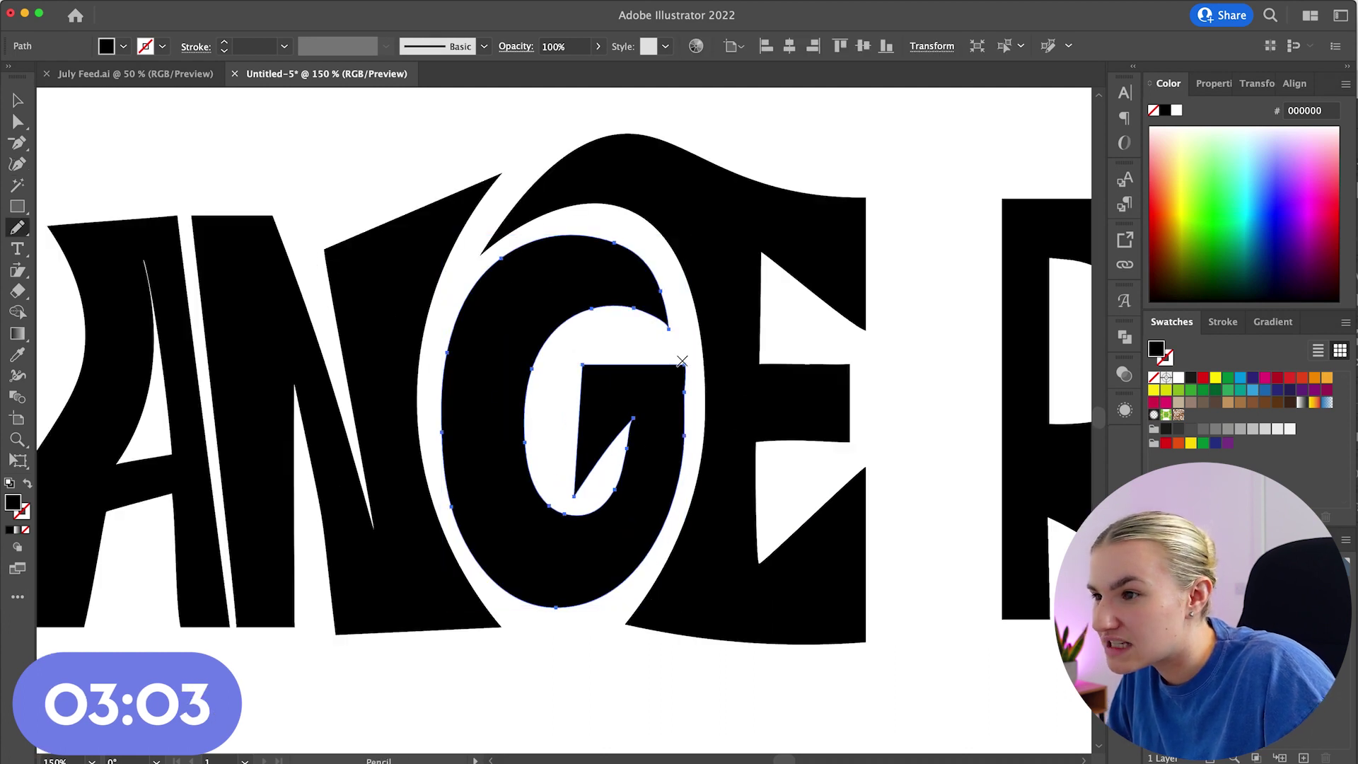
pyautogui.click(18, 291)
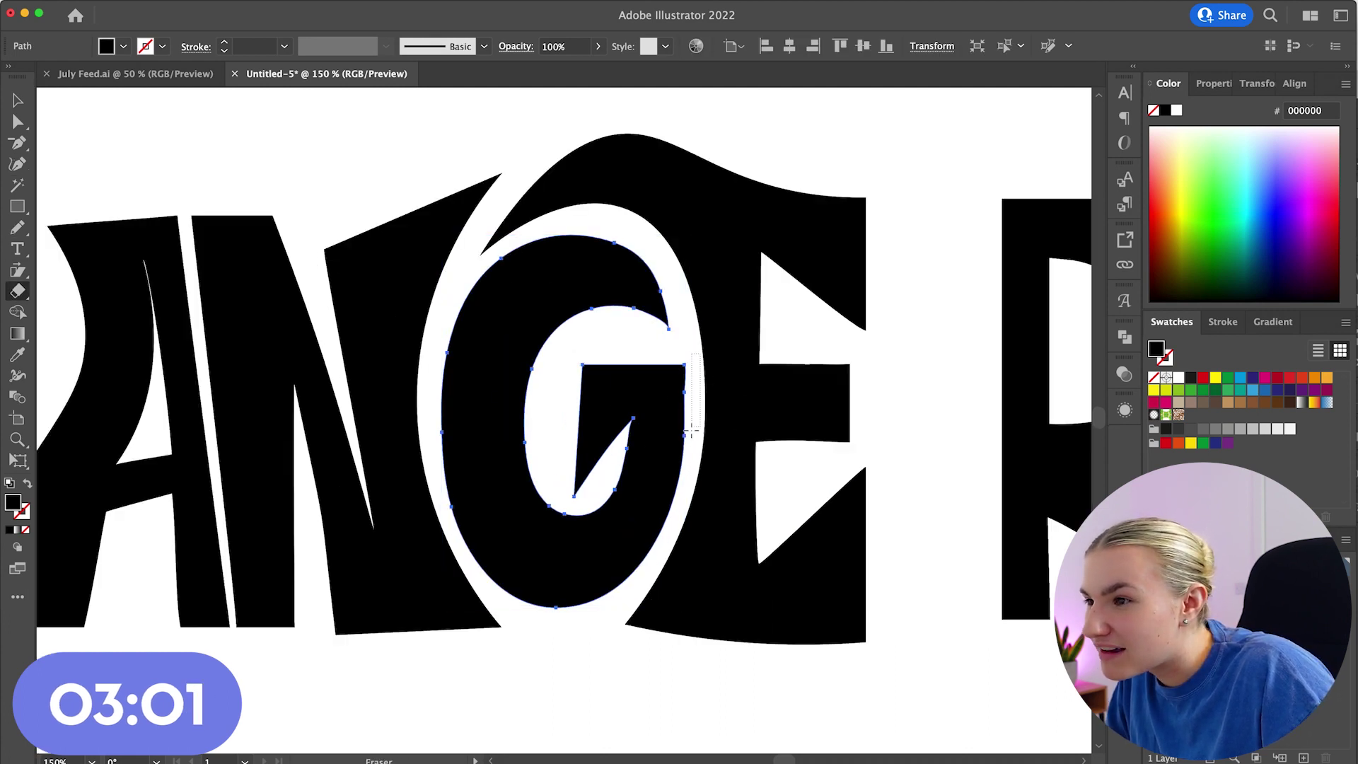
pyautogui.keyDown('super'); pyautogui.click(932, 532); pyautogui.keyUp('super')
pyautogui.hscroll(3, 931, 535)
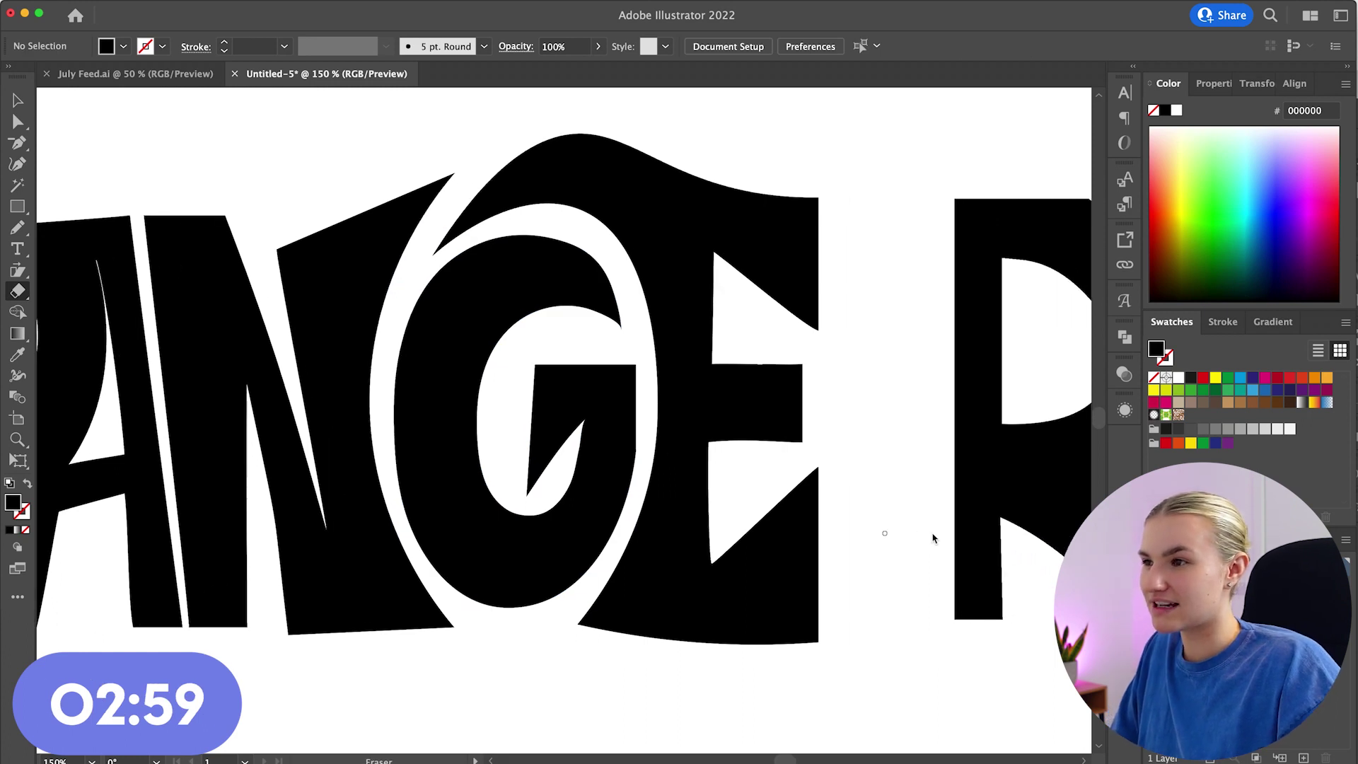
pyautogui.keyDown('super'); pyautogui.click(616, 404); pyautogui.keyUp('super')
pyautogui.press('n')
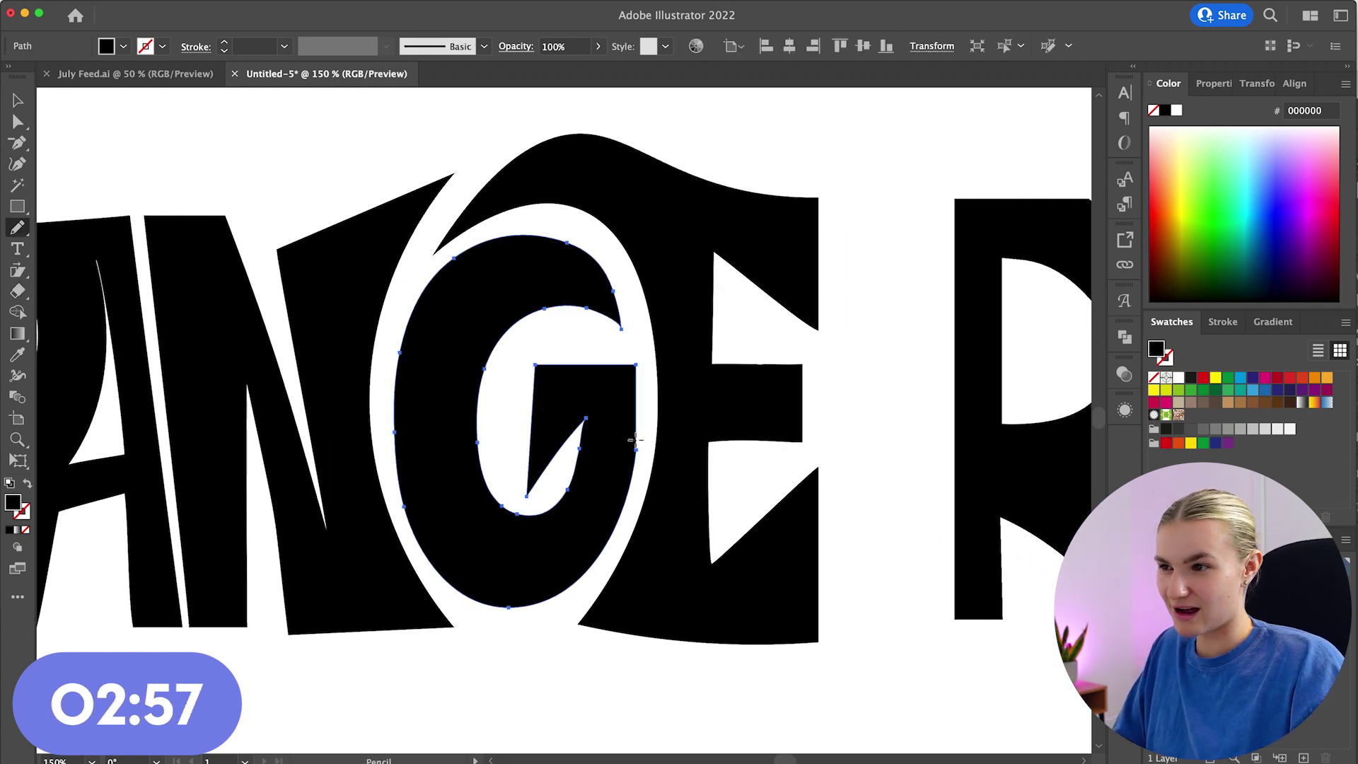
pyautogui.keyDown('super'); pyautogui.click(897, 506); pyautogui.keyUp('super')
pyautogui.hscroll(1, 896, 500)
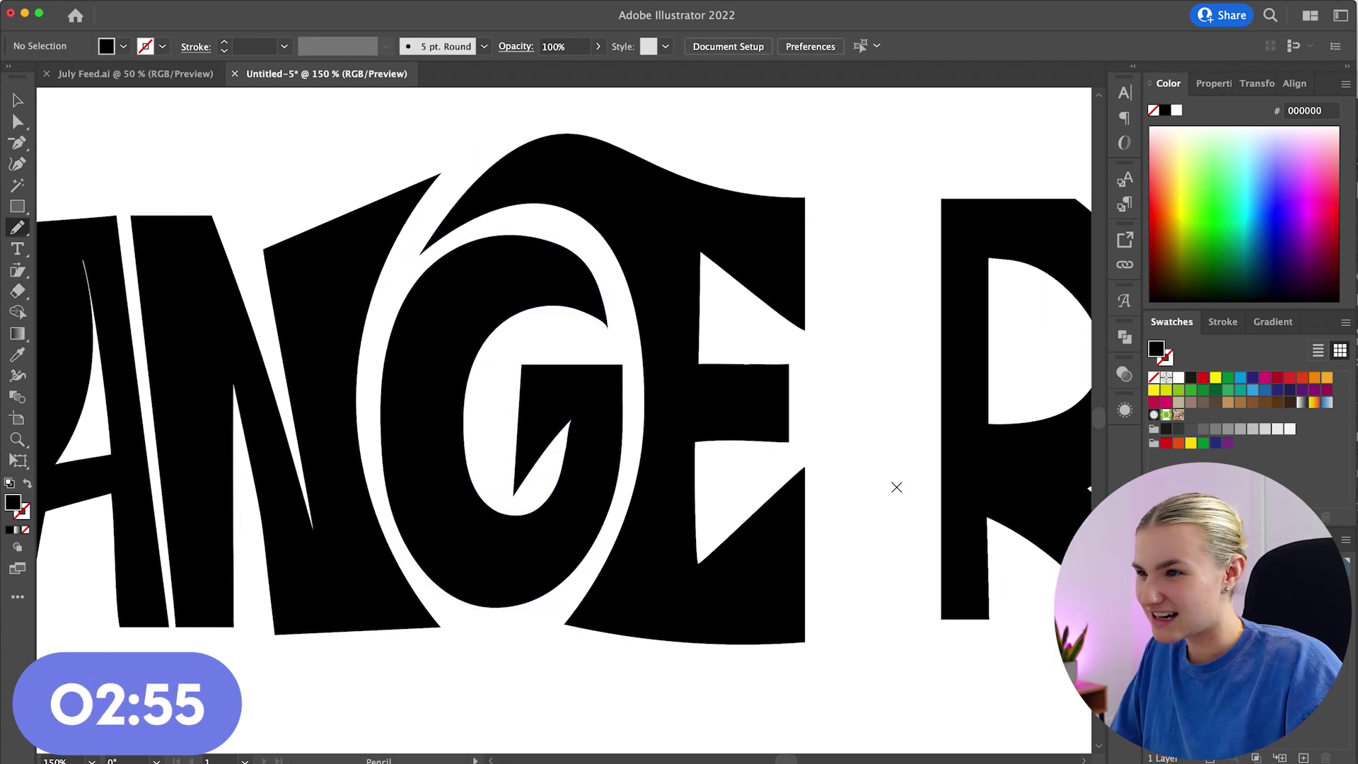
# Step: Extend the tip of the E's arm slightly outward toward the N and nudge its inner curve to match the G's outline
pyautogui.hscroll(1, 896, 487)
pyautogui.keyDown('super'); pyautogui.click(512, 189); pyautogui.keyUp('super')
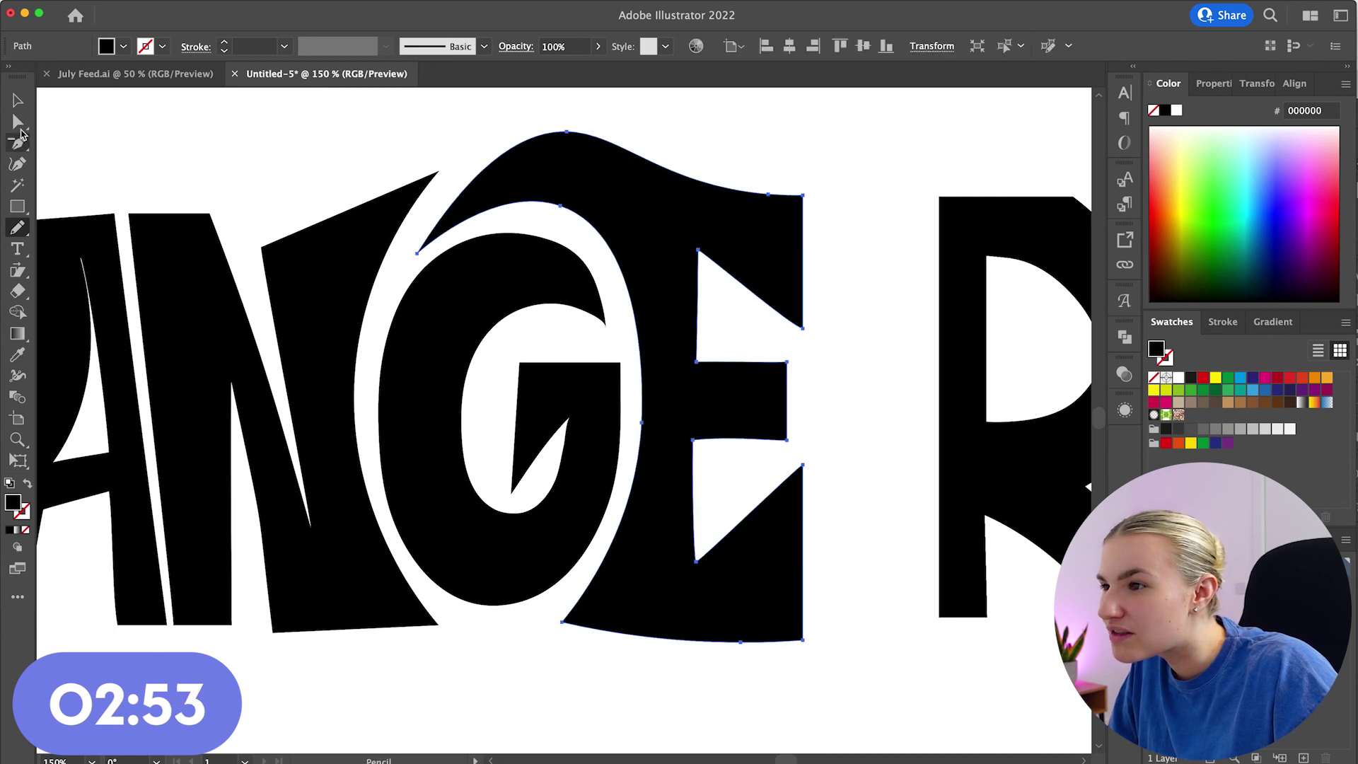
pyautogui.click(18, 123)
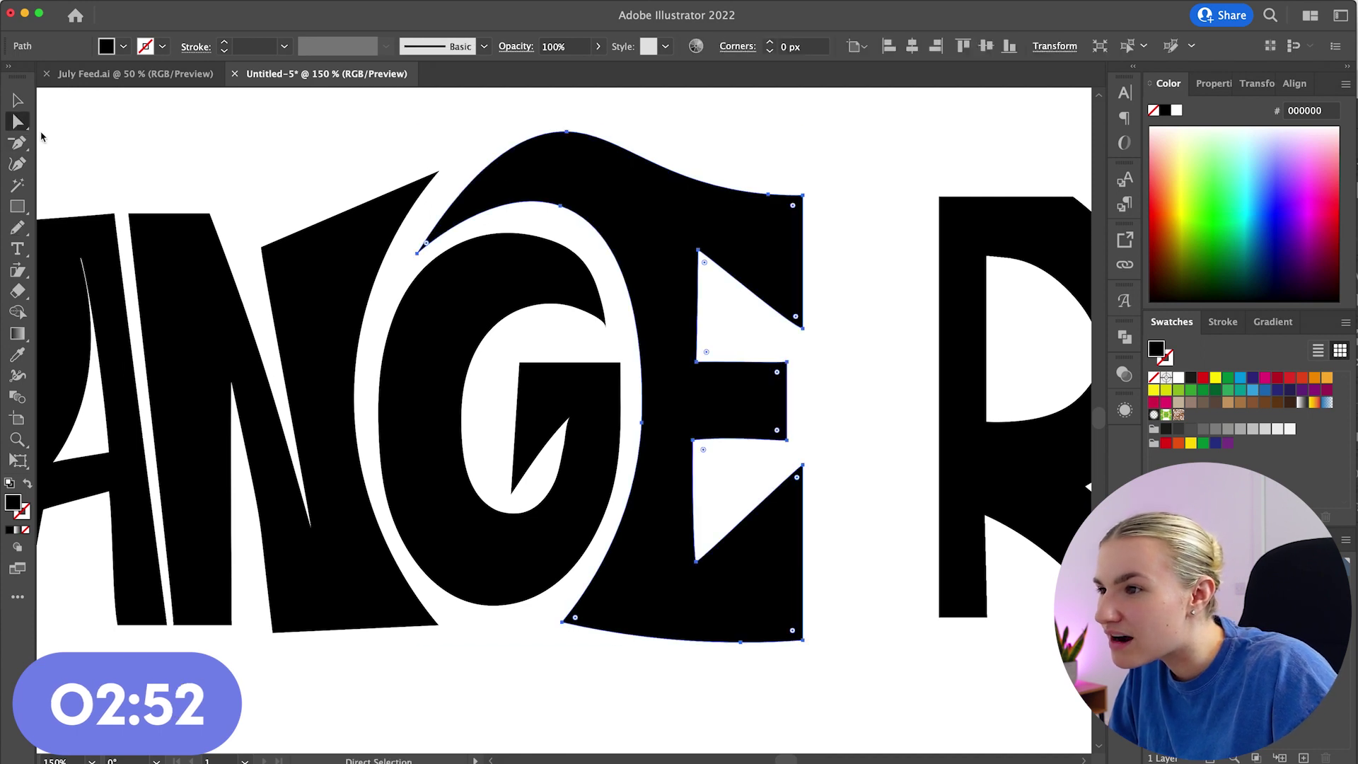
pyautogui.click(18, 164)
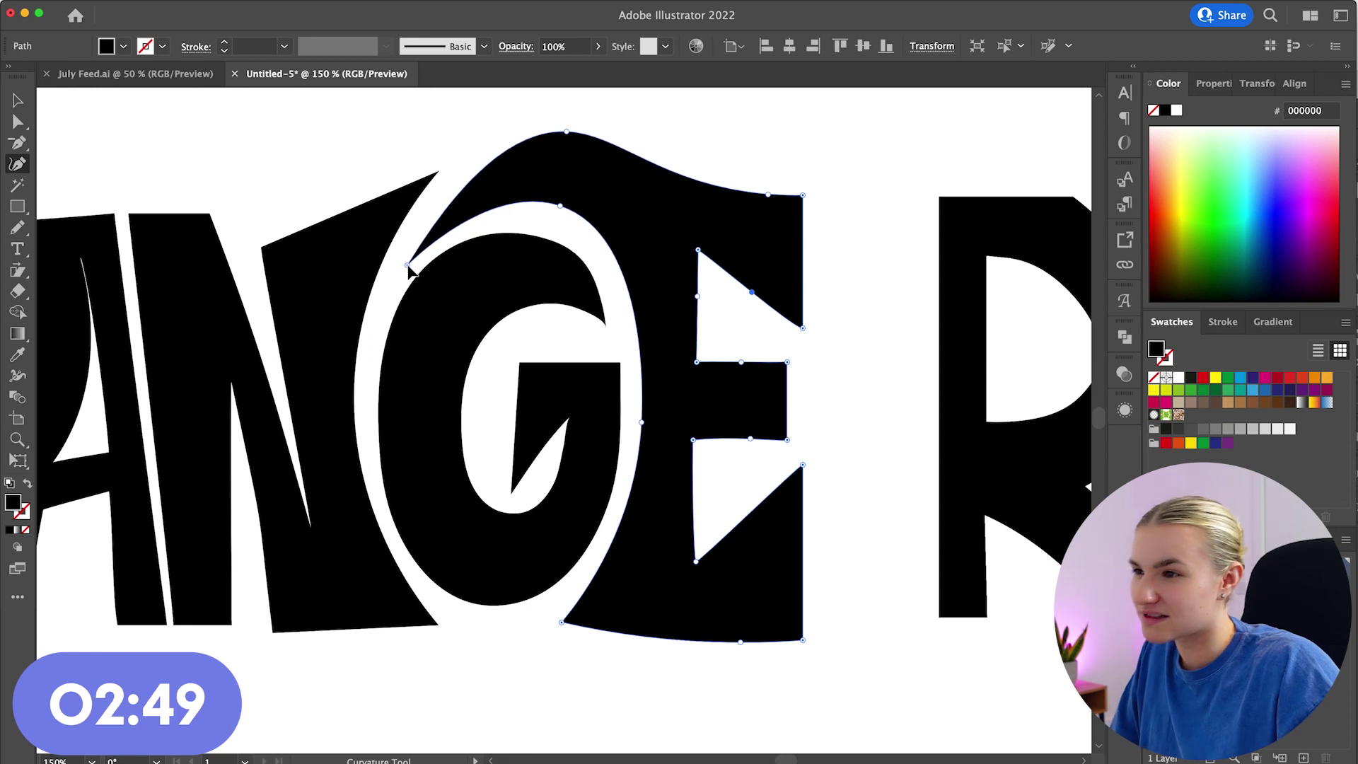
pyautogui.moveTo(408, 266); pyautogui.dragTo(404, 257)
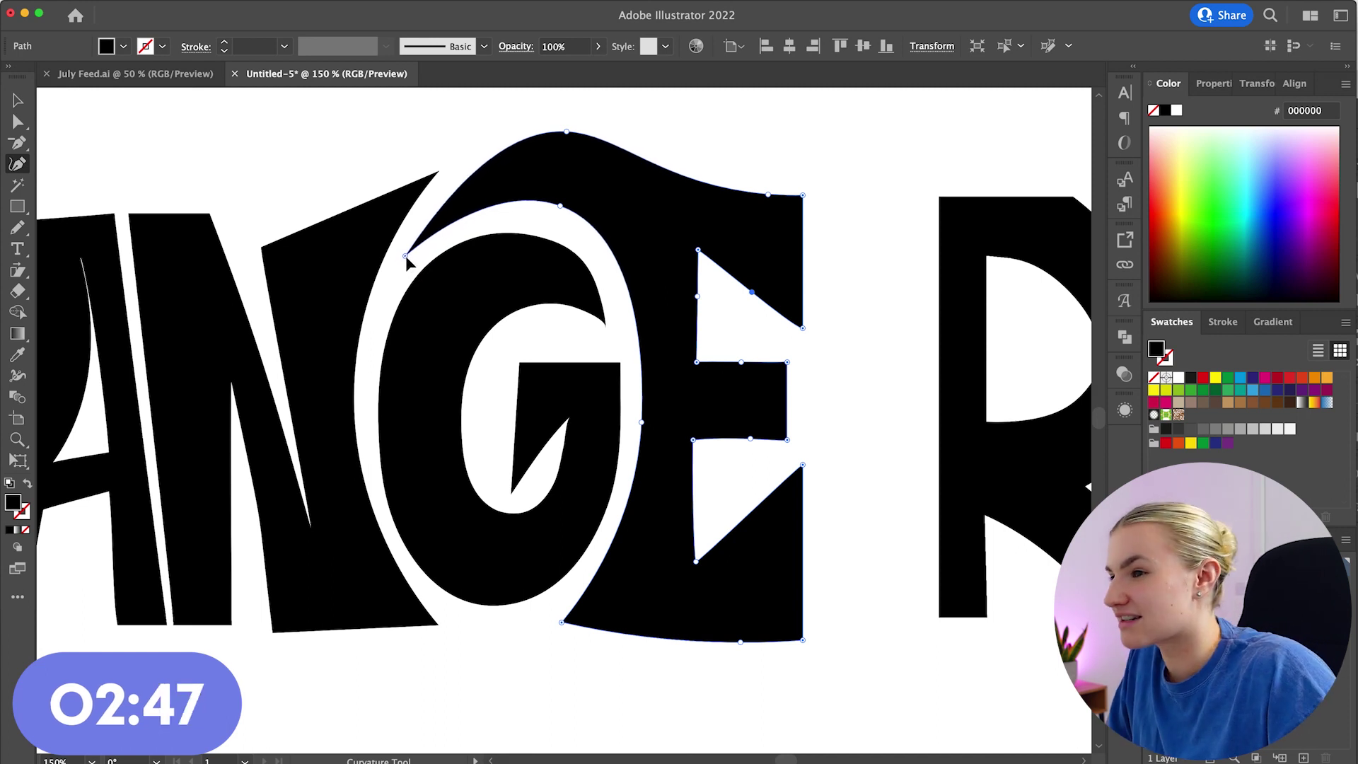
pyautogui.moveTo(560, 206); pyautogui.dragTo(554, 203)
pyautogui.press('super+shift+a')
pyautogui.press('super+0')
pyautogui.press('super+equal')
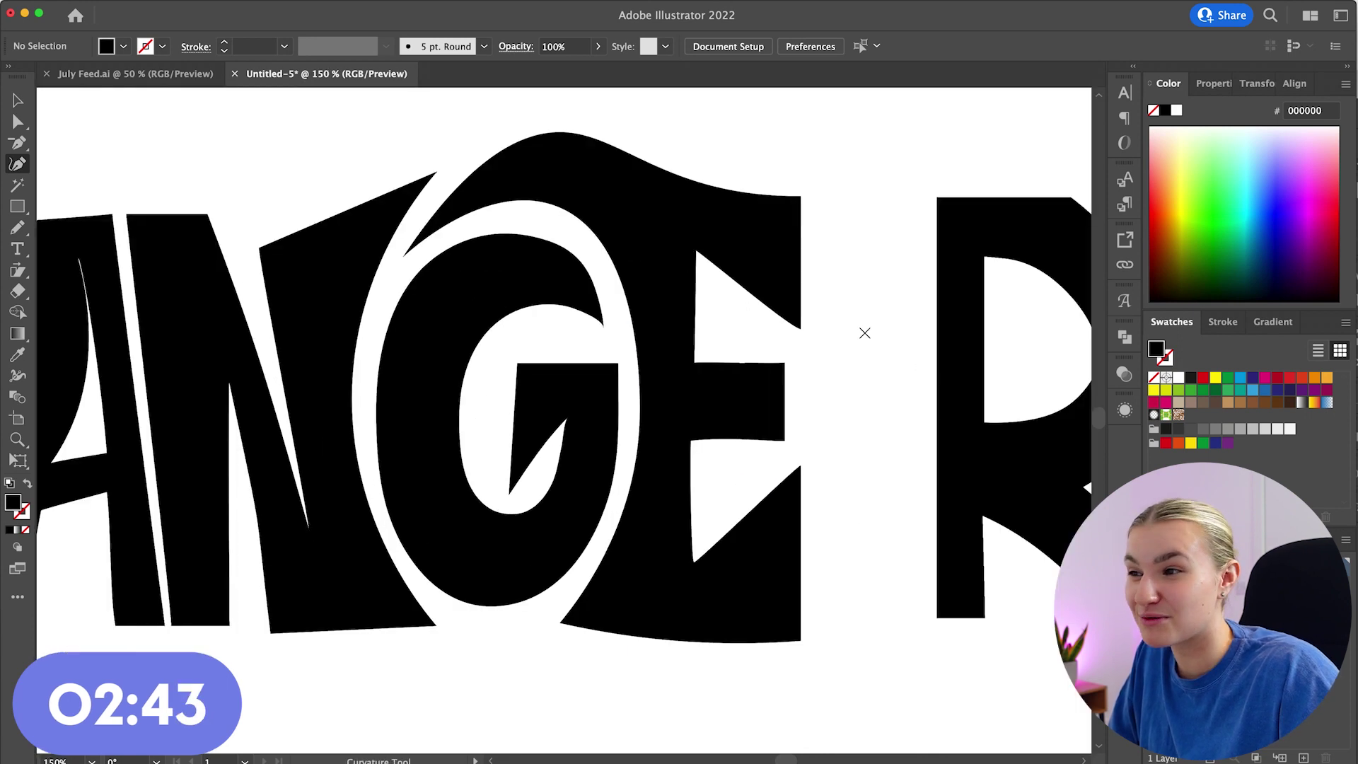
# Step: Pull the N's upper right corner up and outward into a sharper point alongside the E's arm
pyautogui.press('super+equal')
pyautogui.moveTo(473, 188); pyautogui.dragTo(490, 168)
pyautogui.hscroll(-3, 228, 159)
pyautogui.click(19, 103)
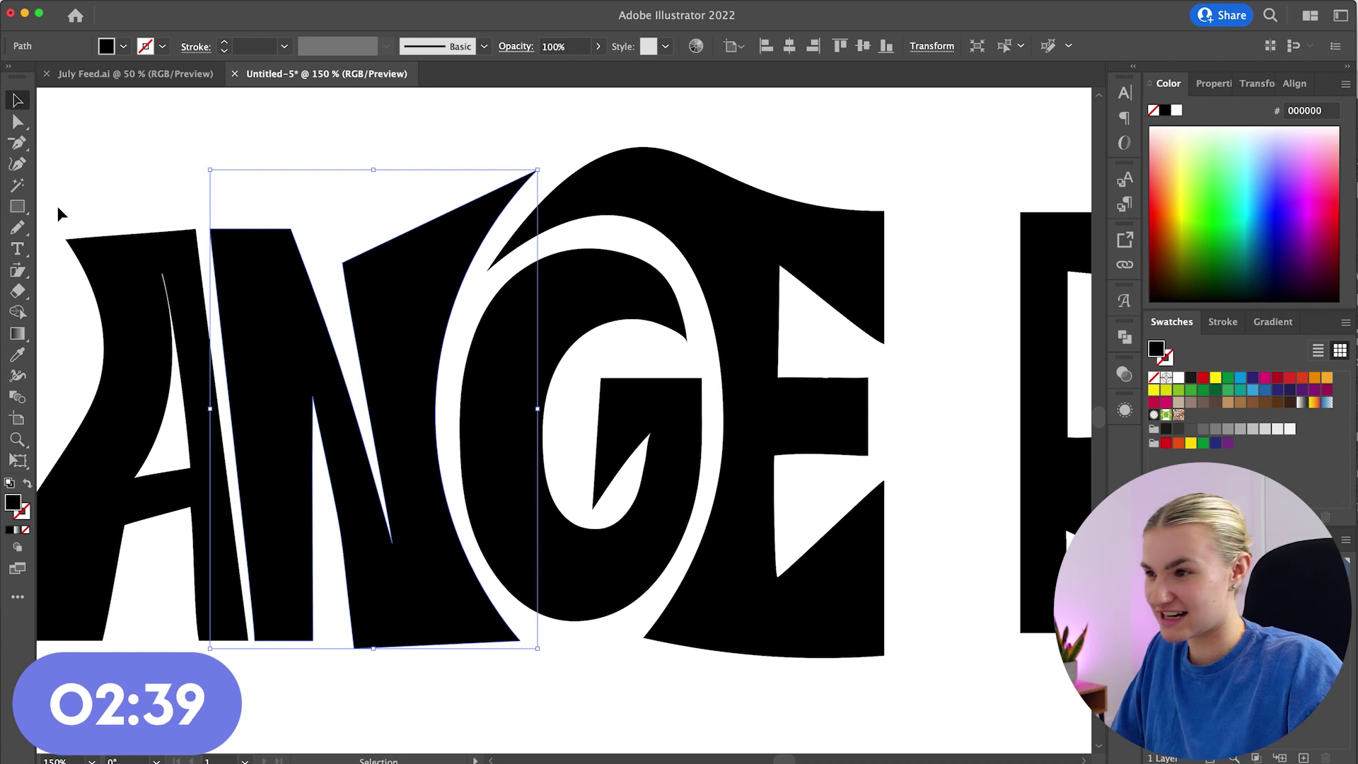
pyautogui.moveTo(57, 206); pyautogui.dragTo(308, 253)
pyautogui.click(301, 189)
pyautogui.hscroll(-2, 301, 190)
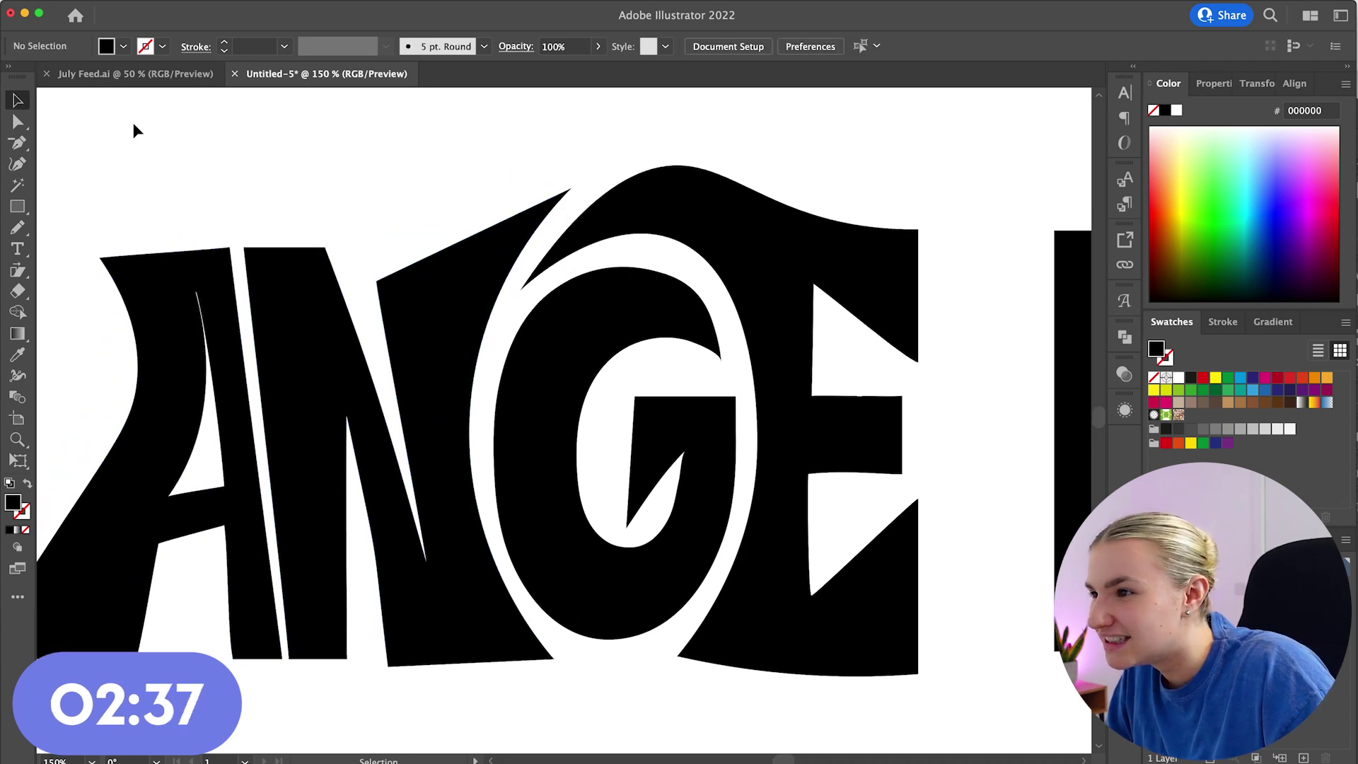
# Step: Raise the top anchor points of the A and of the N's left stem together so both letters become taller
pyautogui.click(21, 123)
pyautogui.moveTo(78, 210); pyautogui.dragTo(328, 218)
pyautogui.click(425, 181)
pyautogui.press('super+minus')
pyautogui.press('super+minus')
pyautogui.press('super+plus')
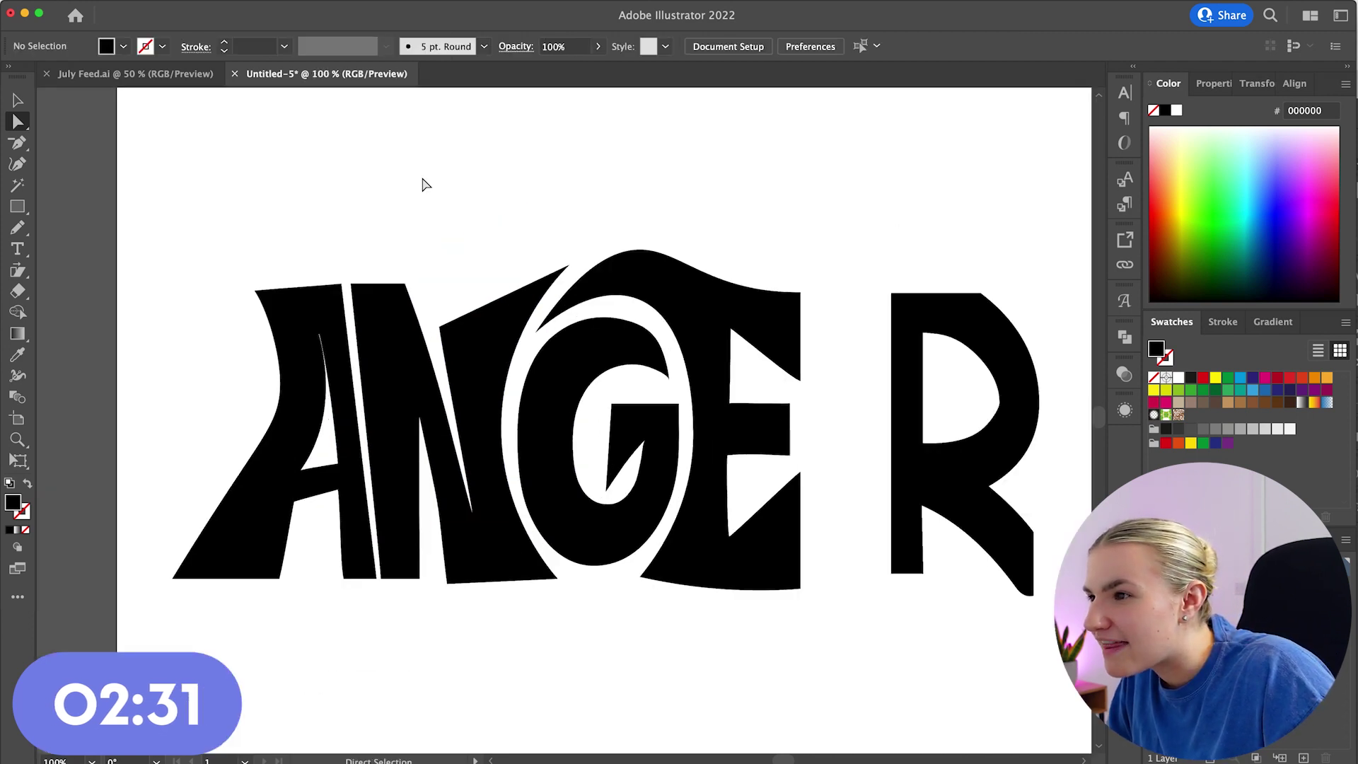
# Step: Straighten the left edge of the A's triangular counter by moving its curve point upward with the Curvature tool
pyautogui.click(319, 335)
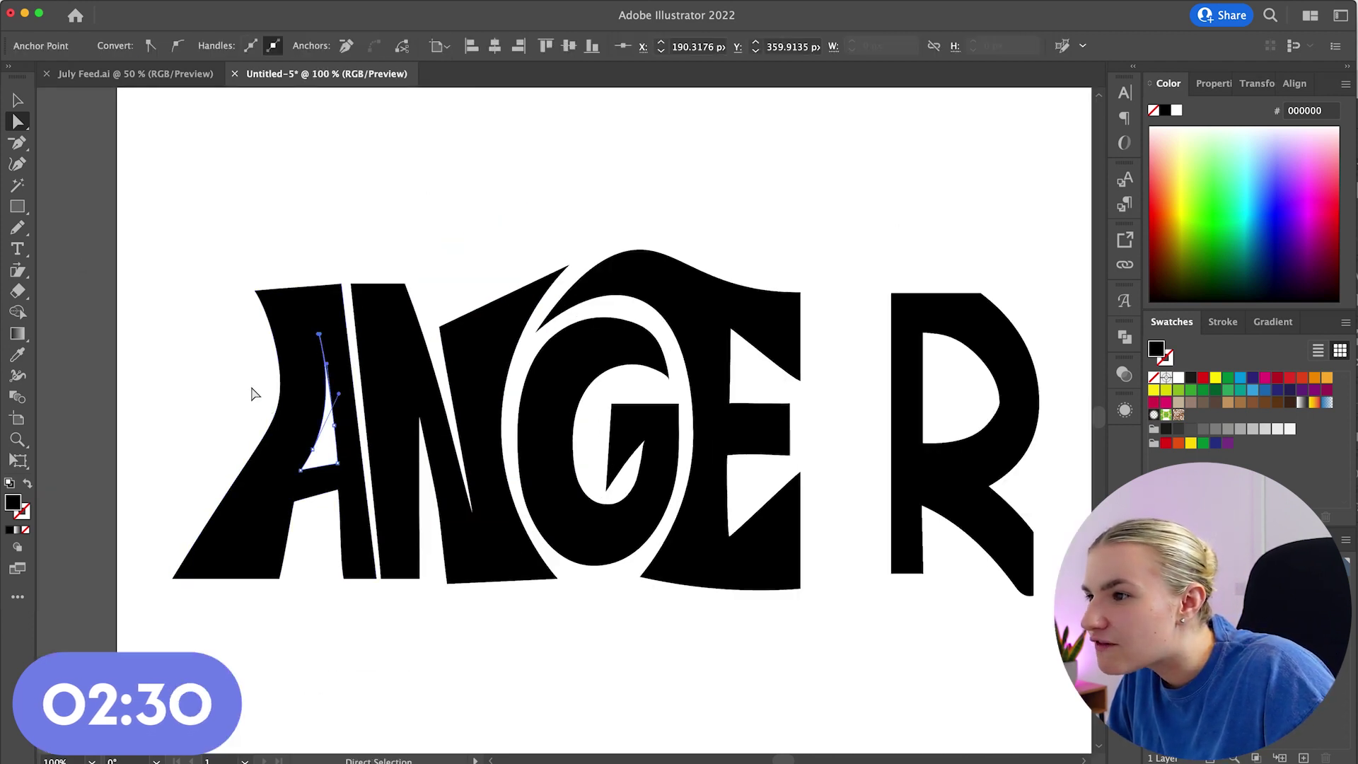
pyautogui.click(17, 164)
pyautogui.click(306, 439)
pyautogui.moveTo(308, 439); pyautogui.dragTo(318, 401)
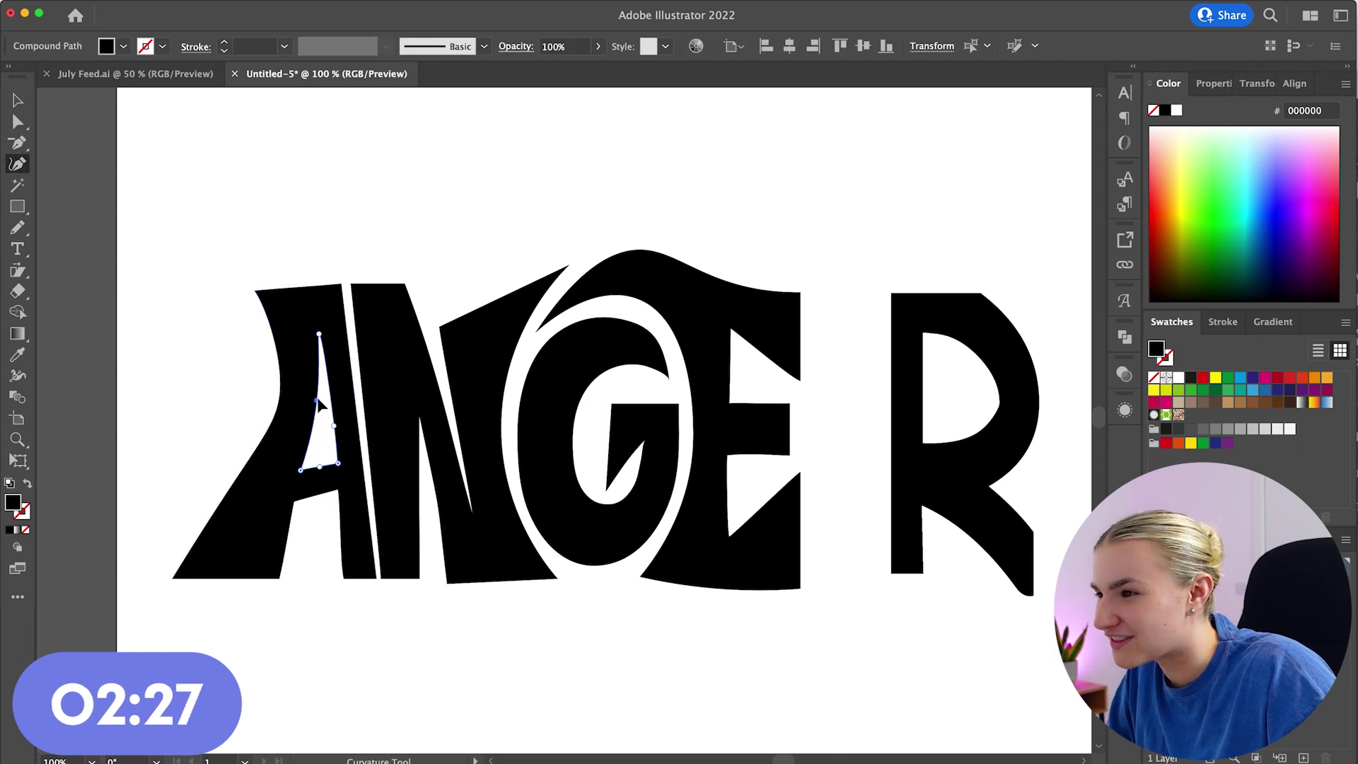
pyautogui.keyDown('super'); pyautogui.click(452, 207); pyautogui.keyUp('super')
# Step: Enlarge the G slightly so it fills more of the space between the N and the E
pyautogui.hscroll(4, 452, 207)
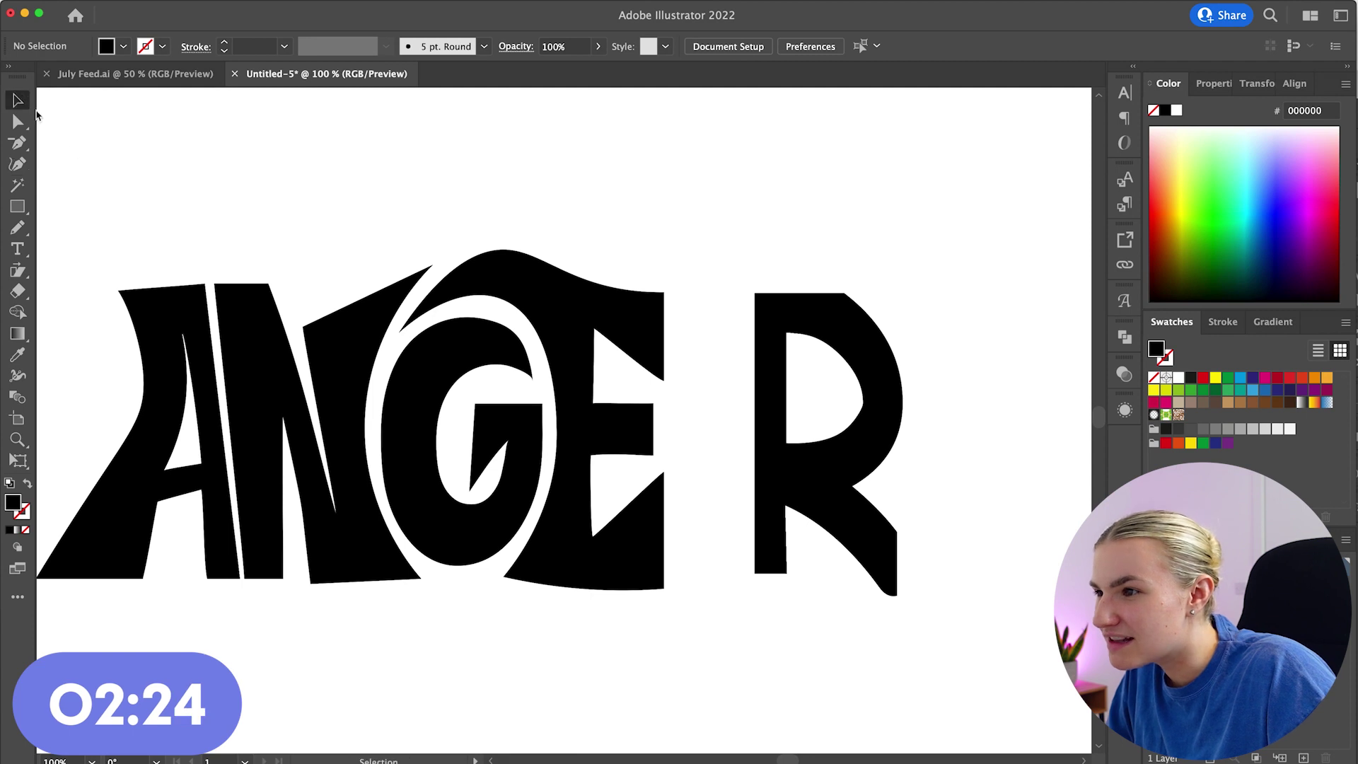
pyautogui.click(461, 341)
pyautogui.moveTo(461, 317); pyautogui.dragTo(463, 311)
pyautogui.moveTo(525, 490); pyautogui.dragTo(527, 499)
# Step: Move the R next to the E, leaving a narrow gap between them
pyautogui.moveTo(805, 477); pyautogui.dragTo(731, 481)
pyautogui.click(793, 233)
pyautogui.press('n')
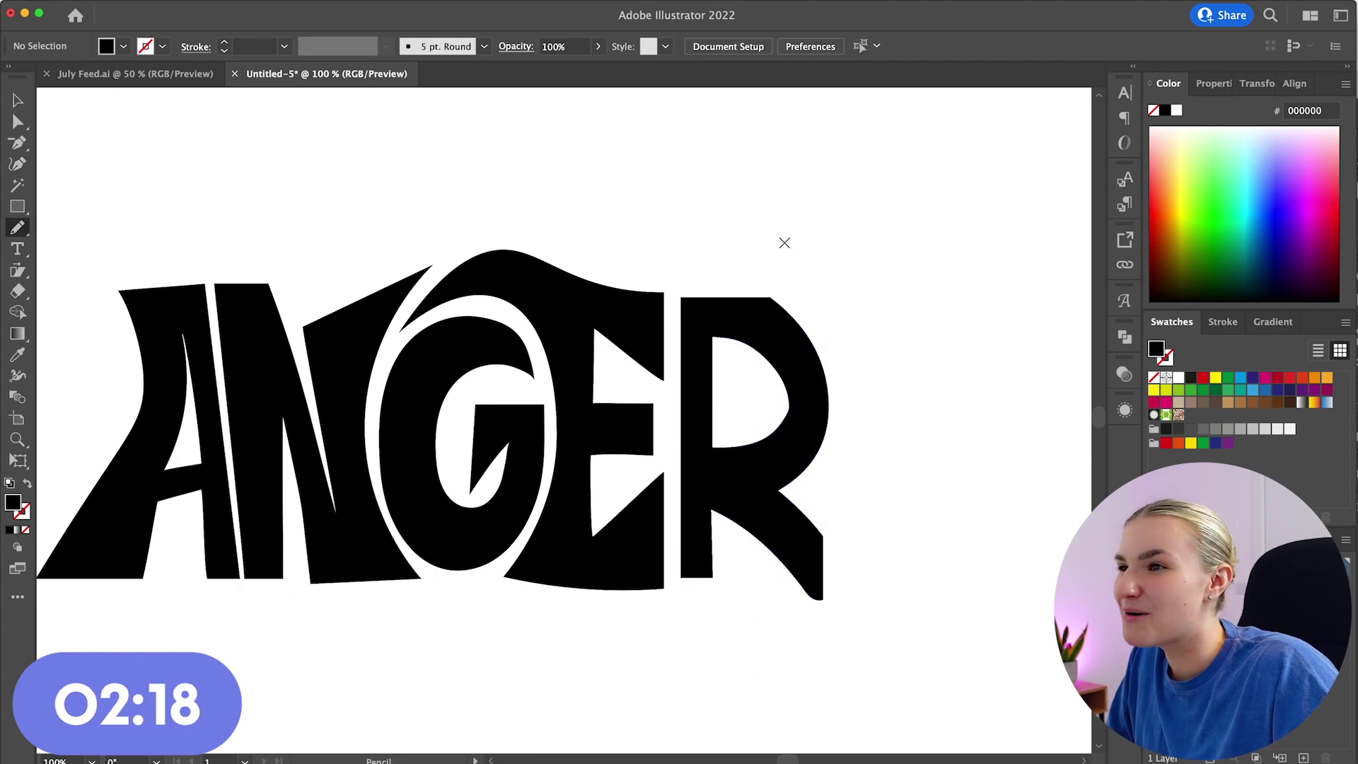
pyautogui.click(652, 304)
pyautogui.press('super+equal')
pyautogui.press('super+equal')
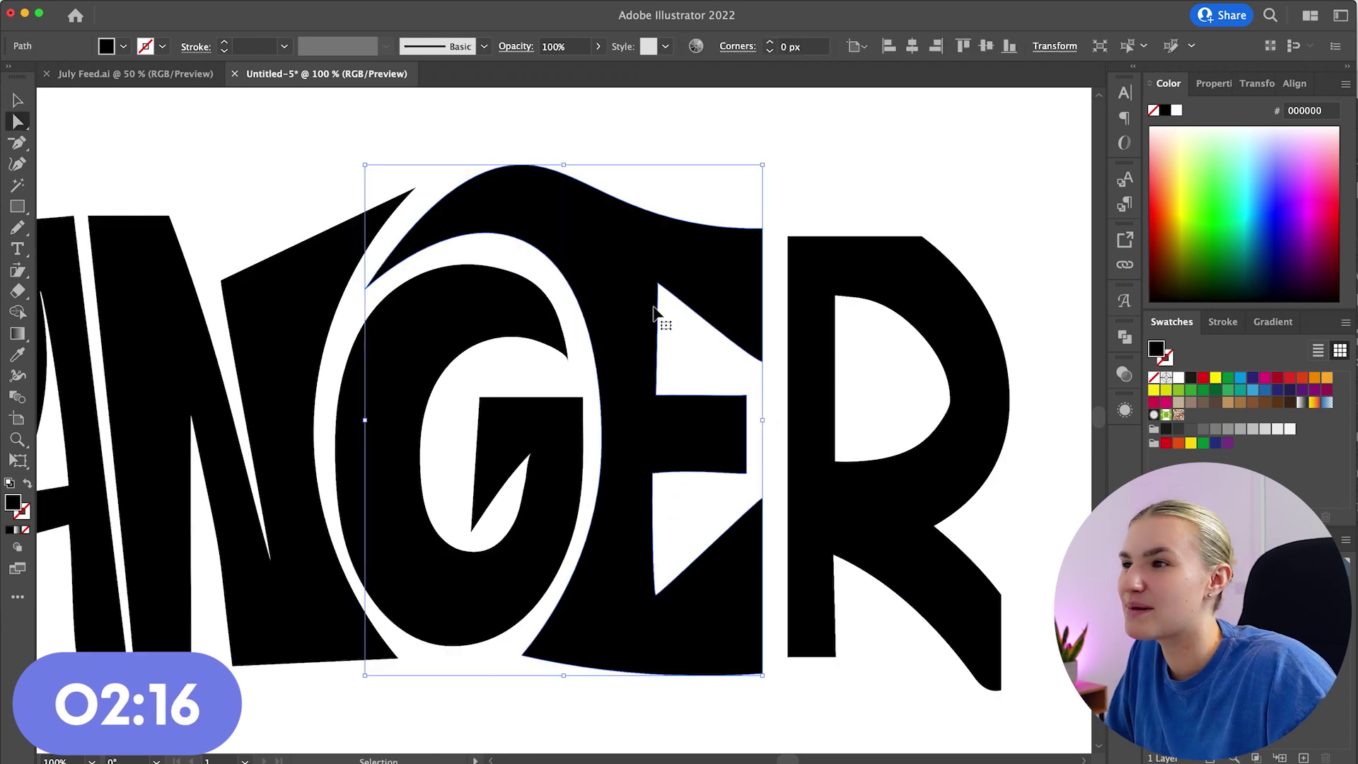
pyautogui.hscroll(-2, 655, 310)
pyautogui.scroll(-1, 656, 314)
pyautogui.hscroll(6, 656, 314)
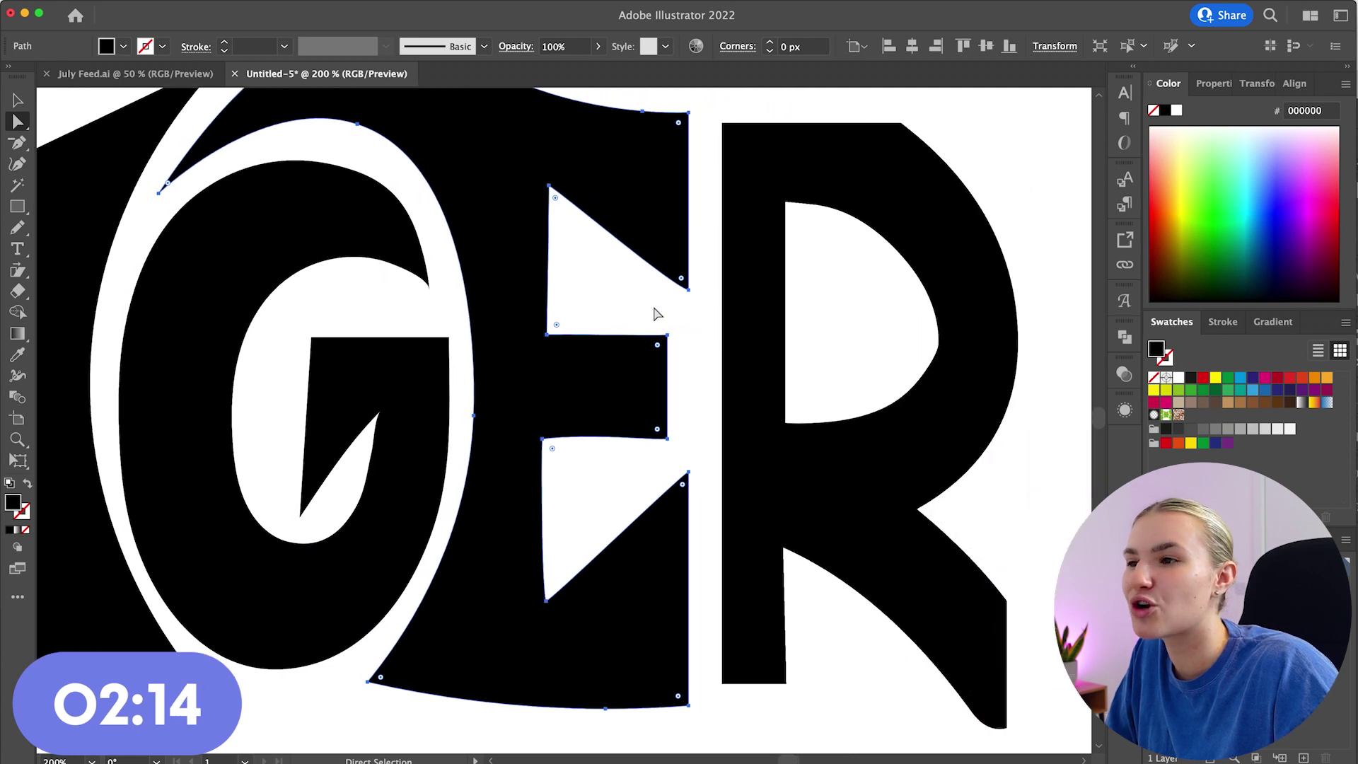
pyautogui.click(690, 316)
pyautogui.click(573, 427)
pyautogui.hscroll(4, 574, 430)
pyautogui.click(740, 471)
# Step: Raise the outer top anchor of the R's stem and lower the anchor where the bowl begins, so its top edge slopes down
pyautogui.press('super+minus')
pyautogui.click(785, 351)
pyautogui.hscroll(-3, 506, 197)
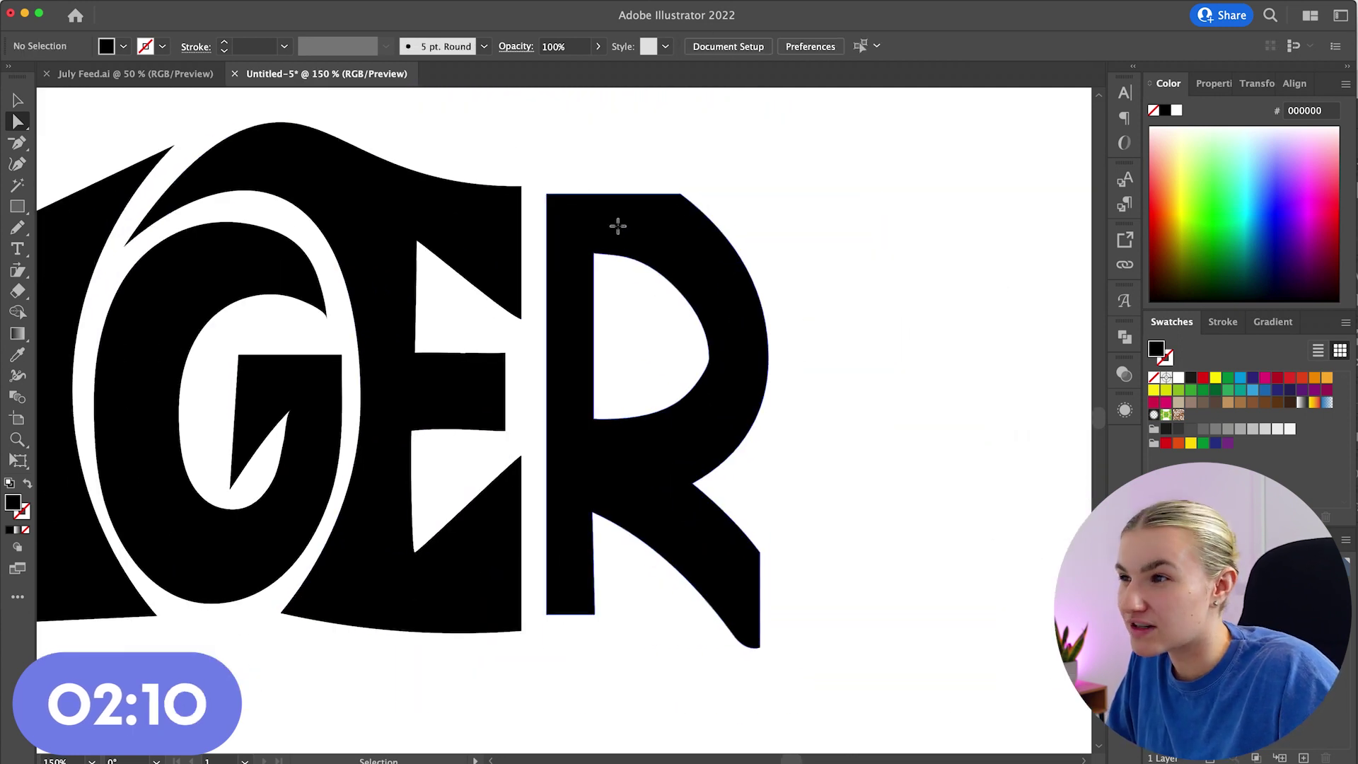
pyautogui.click(618, 232)
pyautogui.moveTo(515, 213); pyautogui.dragTo(507, 177)
pyautogui.press('super+z')
pyautogui.click(515, 214)
pyautogui.click(17, 163)
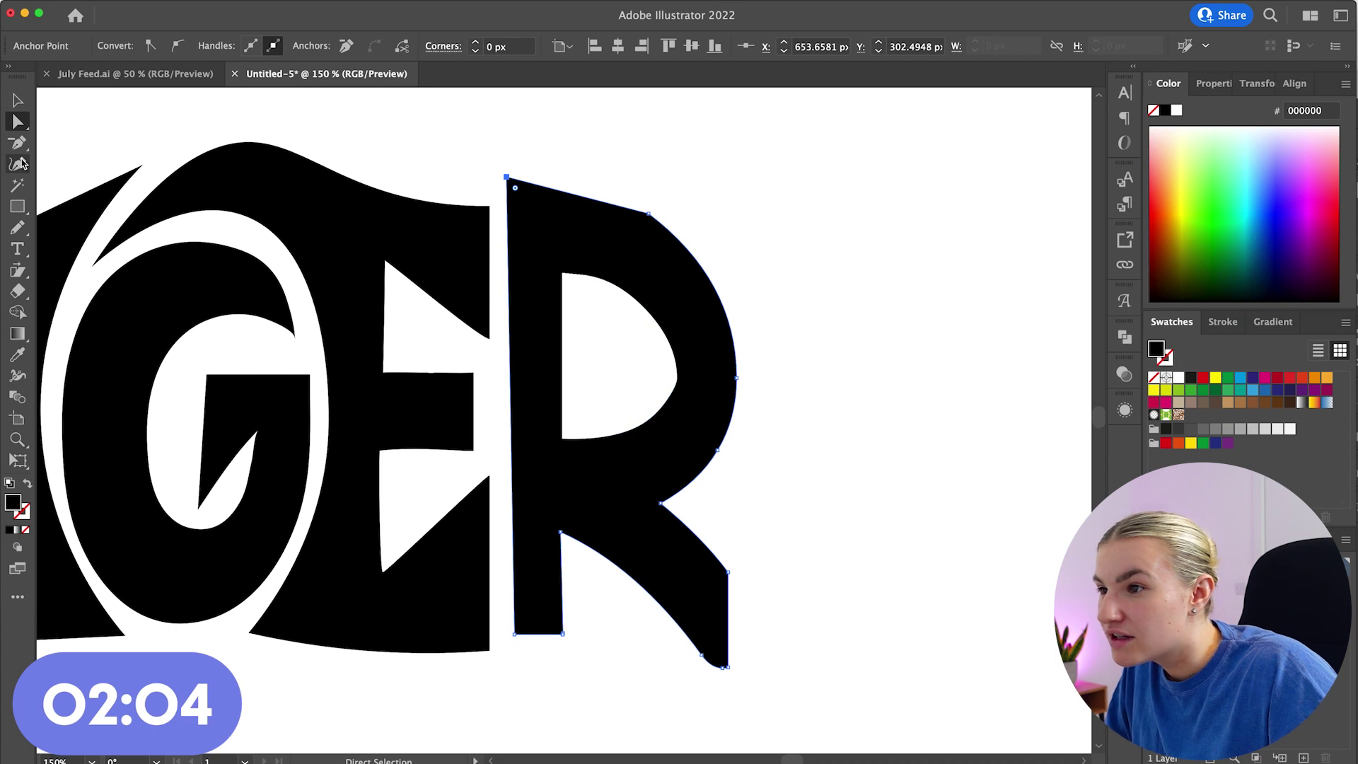
pyautogui.moveTo(648, 212); pyautogui.dragTo(654, 239)
pyautogui.keyDown('super'); pyautogui.click(854, 342); pyautogui.keyUp('super')
# Step: Redraw the R's leg with the Pencil tool as a long diagonal that flares out to a pointed foot
pyautogui.scroll(-1, 854, 342)
pyautogui.hscroll(1, 854, 342)
pyautogui.keyDown('super'); pyautogui.click(599, 509); pyautogui.keyUp('super')
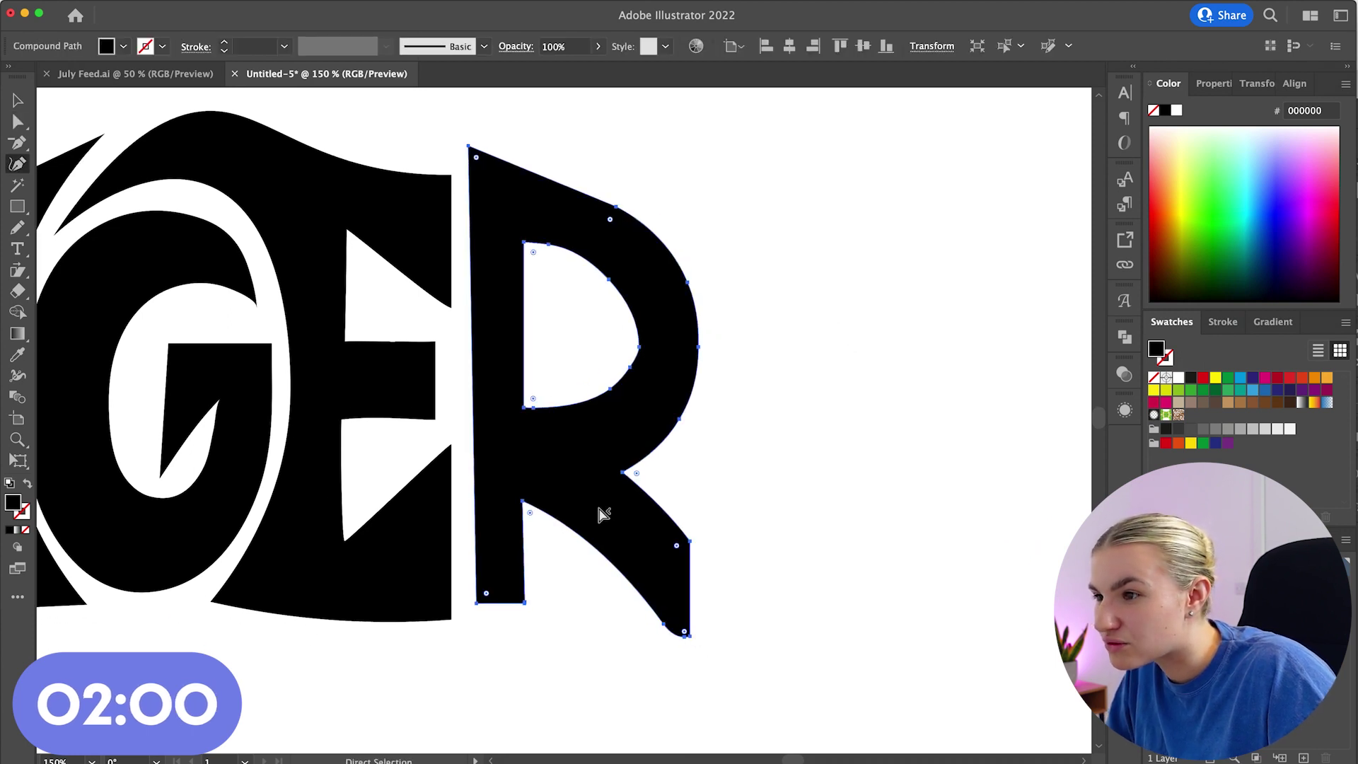
pyautogui.press('n')
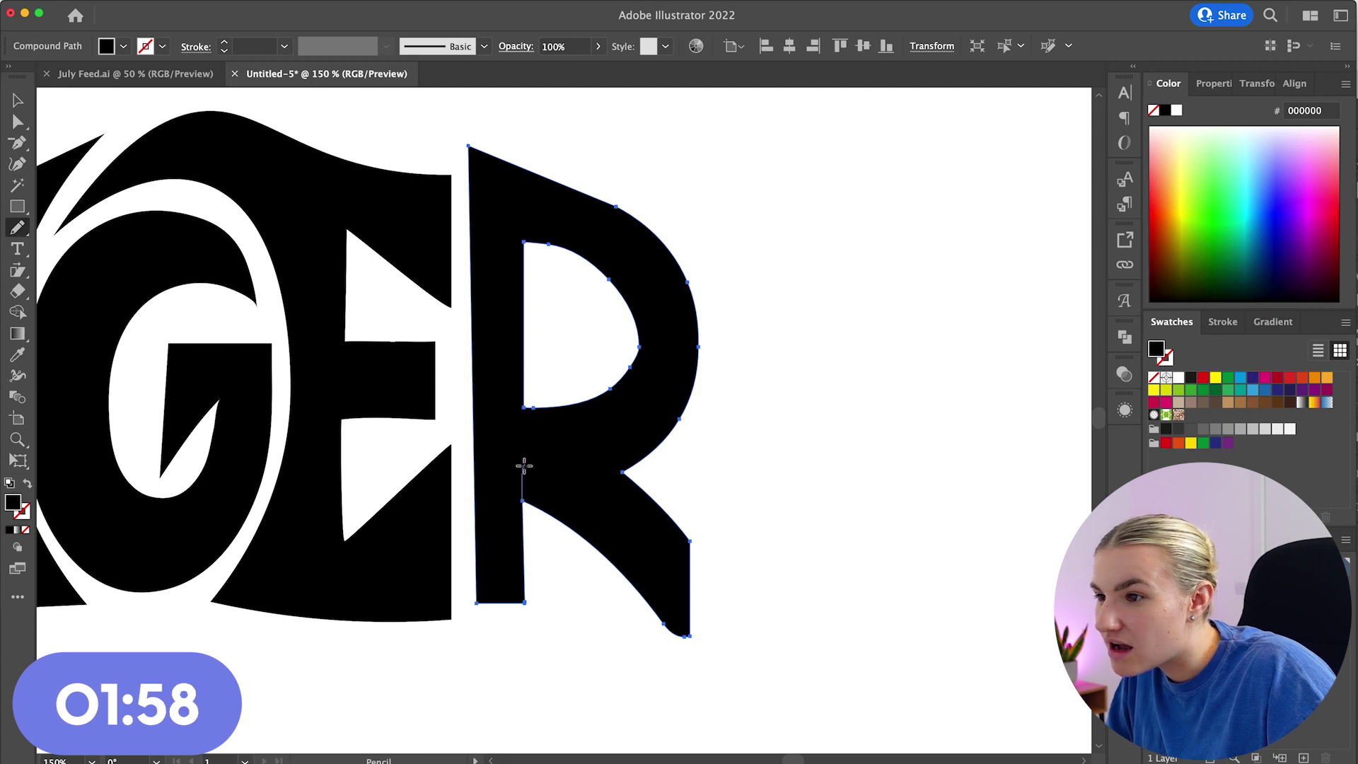
pyautogui.moveTo(537, 482)
pyautogui.mouseDown()
pyautogui.moveTo(649, 622)
pyautogui.moveTo(751, 613)
pyautogui.mouseUp()
pyautogui.moveTo(633, 485); pyautogui.dragTo(599, 460)
pyautogui.moveTo(669, 437); pyautogui.dragTo(671, 436)
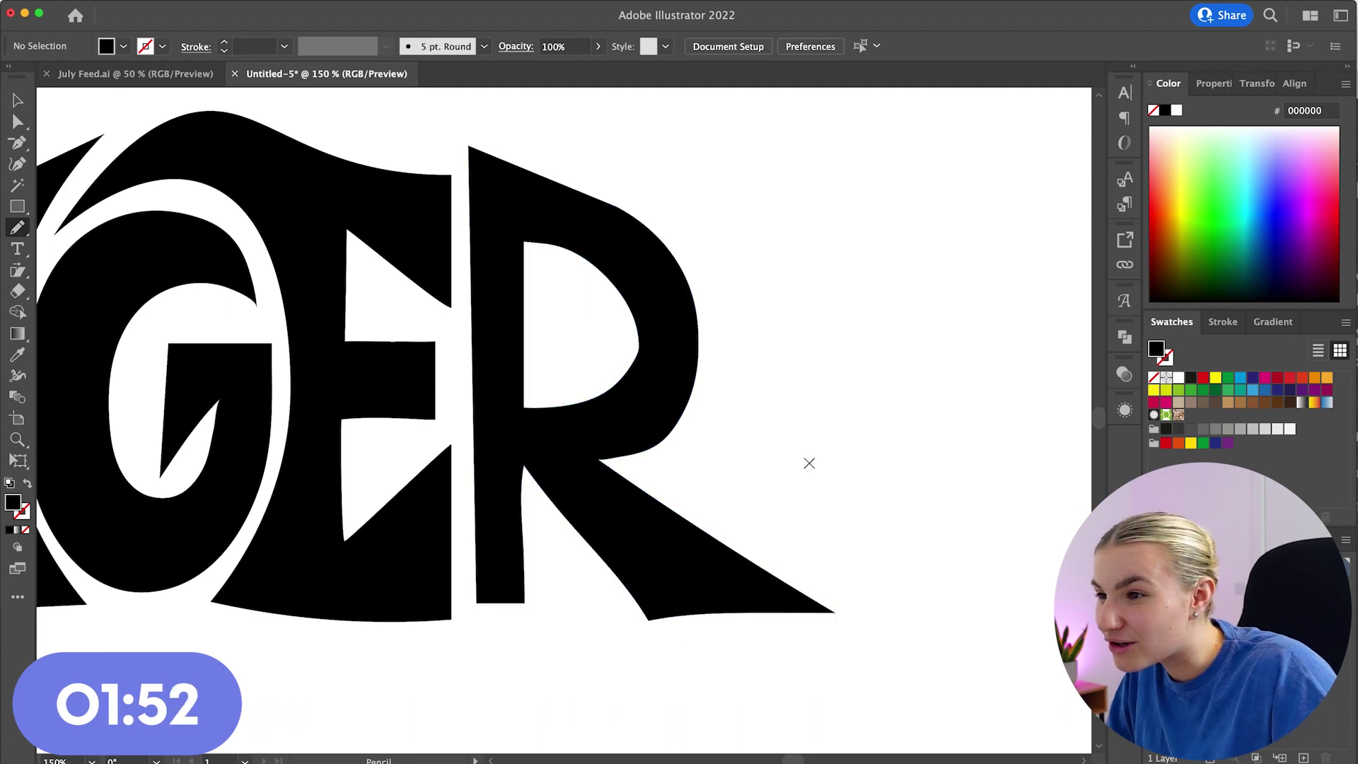
# Step: Redraw both edges of the R's leg with the Pencil tool, making it slimmer with a sharp notch against the stem
pyautogui.scroll(1, 806, 464)
pyautogui.hscroll(-1, 806, 463)
pyautogui.moveTo(540, 484)
pyautogui.mouseDown()
pyautogui.moveTo(614, 619)
pyautogui.moveTo(832, 619)
pyautogui.moveTo(741, 560)
pyautogui.mouseUp()
pyautogui.press('super+z')
pyautogui.moveTo(536, 481); pyautogui.dragTo(626, 610)
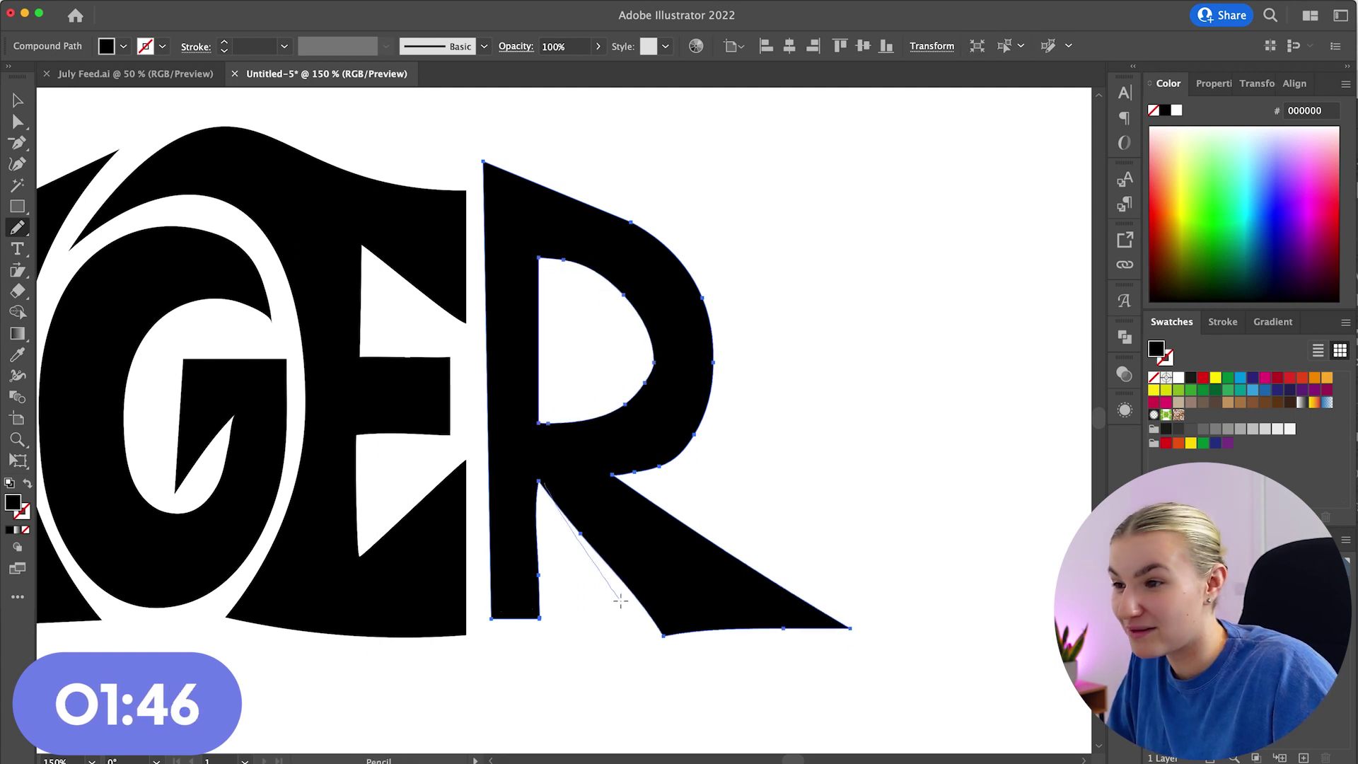
pyautogui.moveTo(668, 531)
pyautogui.mouseDown()
pyautogui.moveTo(604, 473)
pyautogui.moveTo(639, 474)
pyautogui.mouseUp()
pyautogui.keyDown('super'); pyautogui.click(821, 490); pyautogui.keyUp('super')
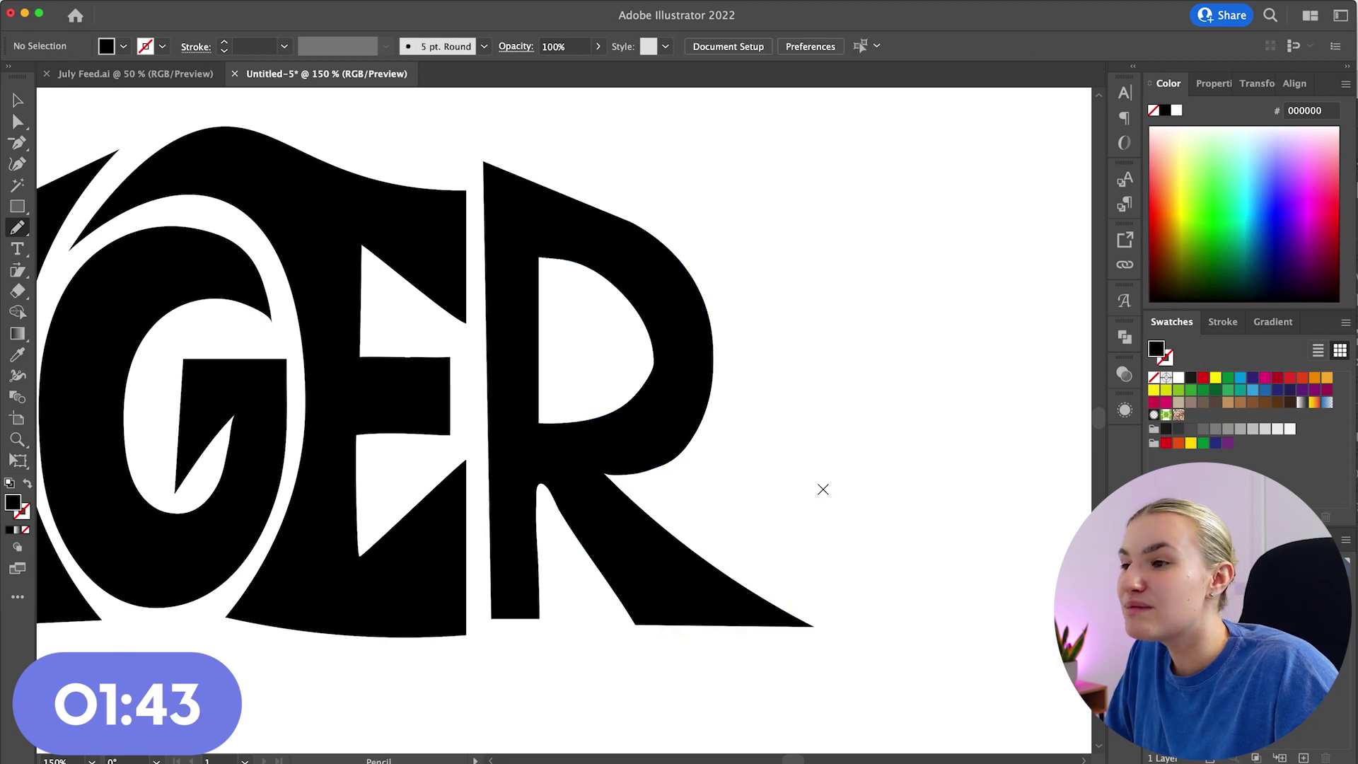
pyautogui.keyDown('super'); pyautogui.click(565, 489); pyautogui.keyUp('super')
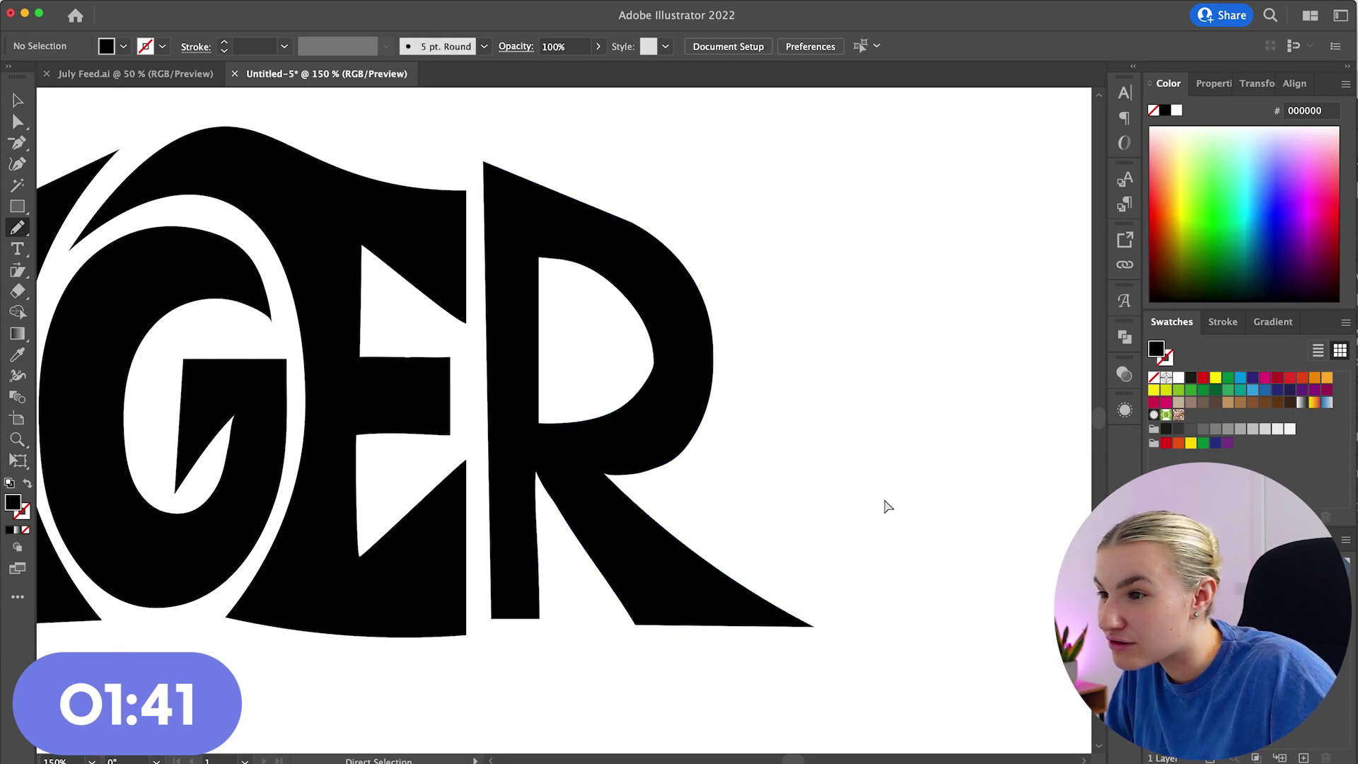
# Step: Smooth the underside of the R's bowl with the Pencil tool where it runs into the leg
pyautogui.moveTo(797, 503); pyautogui.dragTo(882, 499)
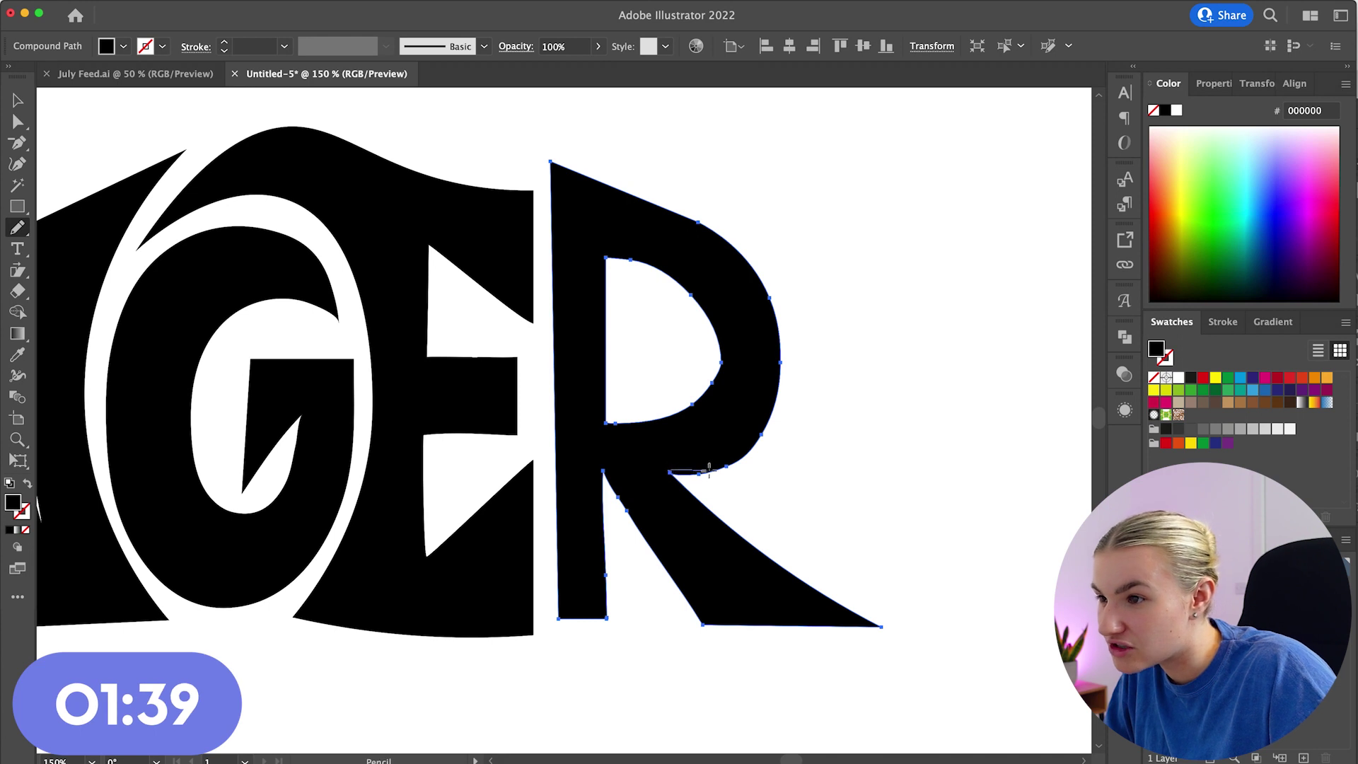
pyautogui.moveTo(714, 471); pyautogui.dragTo(753, 448)
pyautogui.keyDown('super'); pyautogui.click(848, 467); pyautogui.keyUp('super')
pyautogui.keyDown('super'); pyautogui.click(720, 448); pyautogui.keyUp('super')
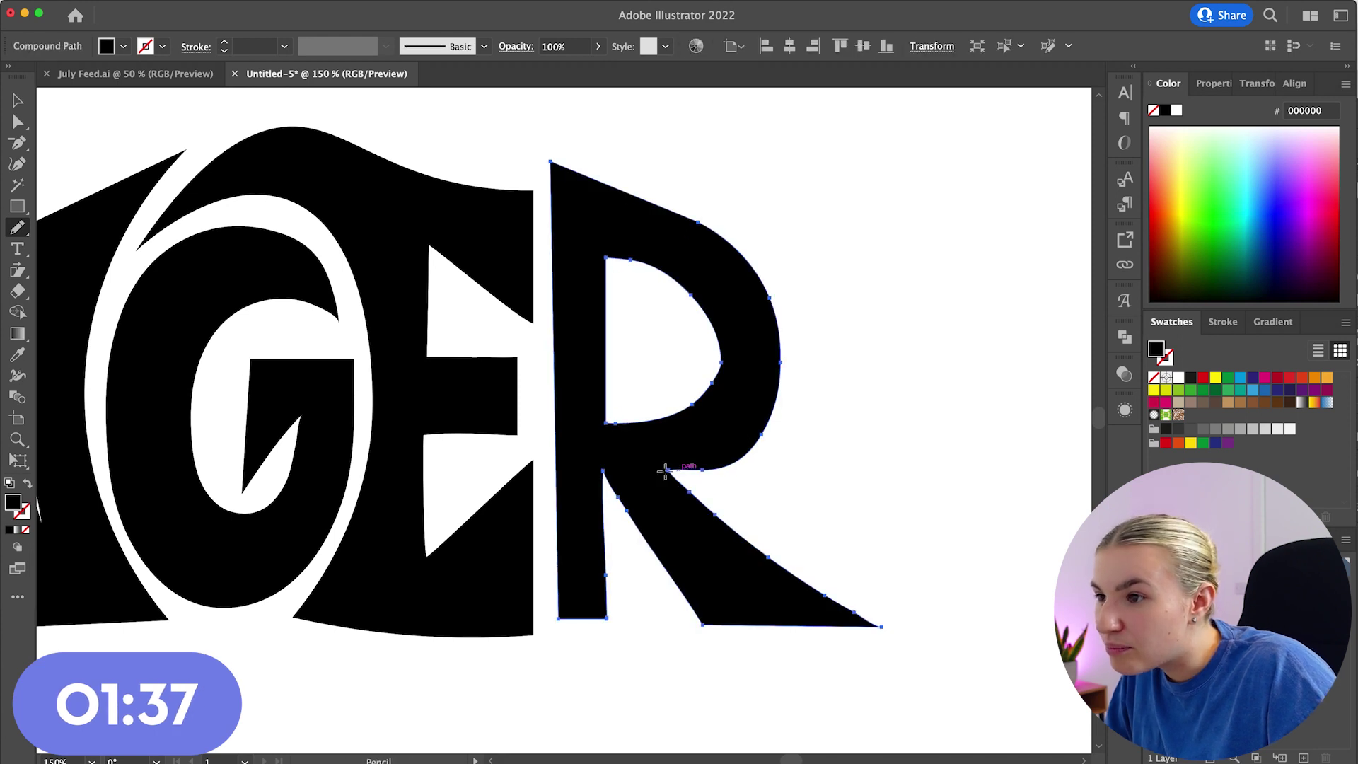
pyautogui.keyDown('super'); pyautogui.click(858, 476); pyautogui.keyUp('super')
pyautogui.keyDown('super'); pyautogui.click(674, 473); pyautogui.keyUp('super')
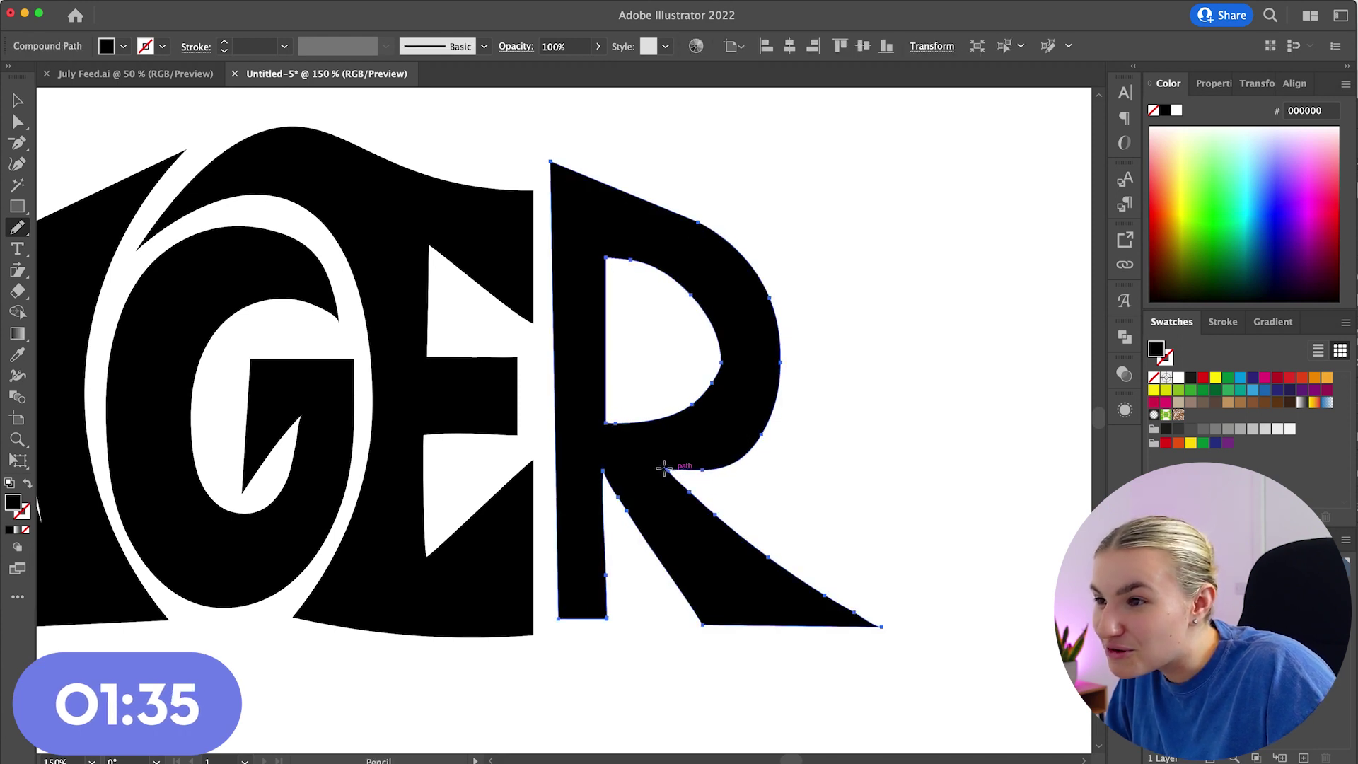
pyautogui.keyDown('super'); pyautogui.click(835, 501); pyautogui.keyUp('super')
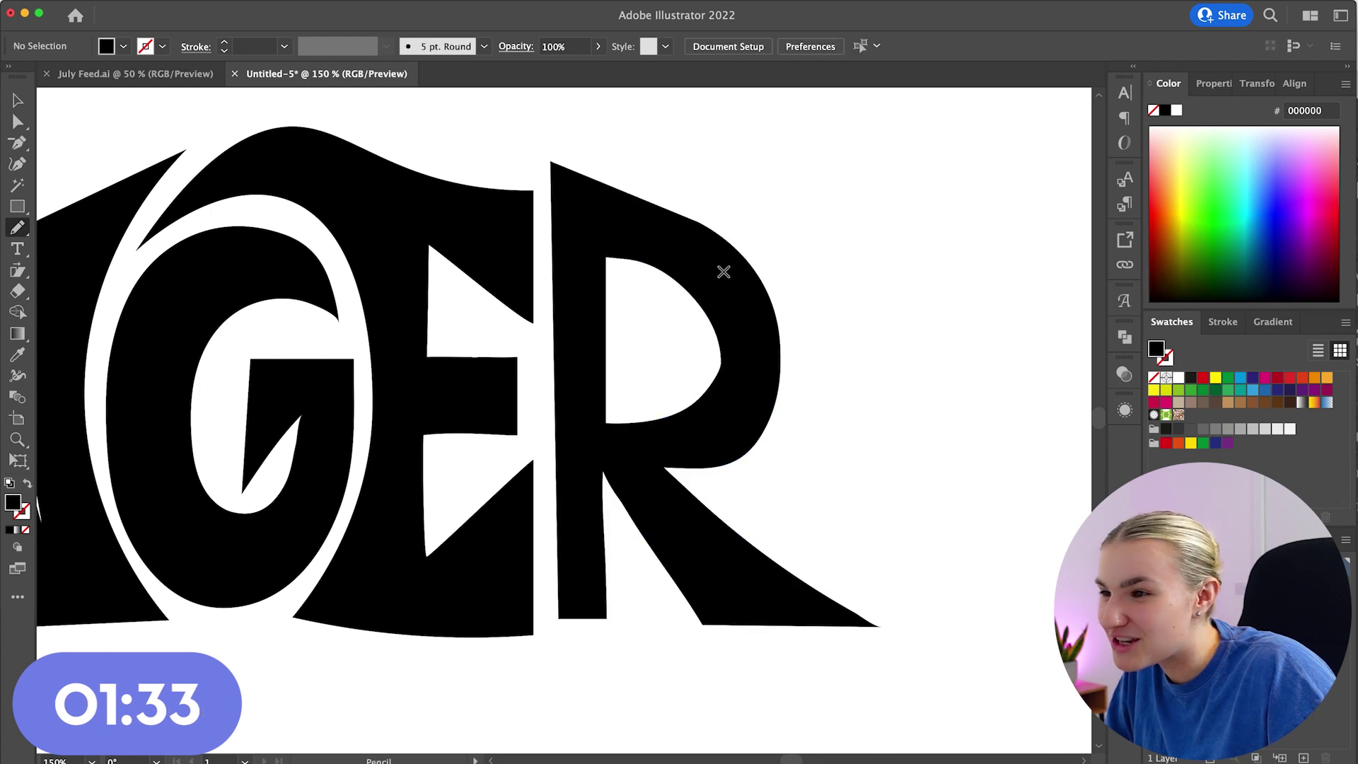
# Step: Isolate the R's compound path, then shrink its counter and place it high in the bowl, close to the stem
pyautogui.keyDown('super'); pyautogui.click(708, 317); pyautogui.keyUp('super')
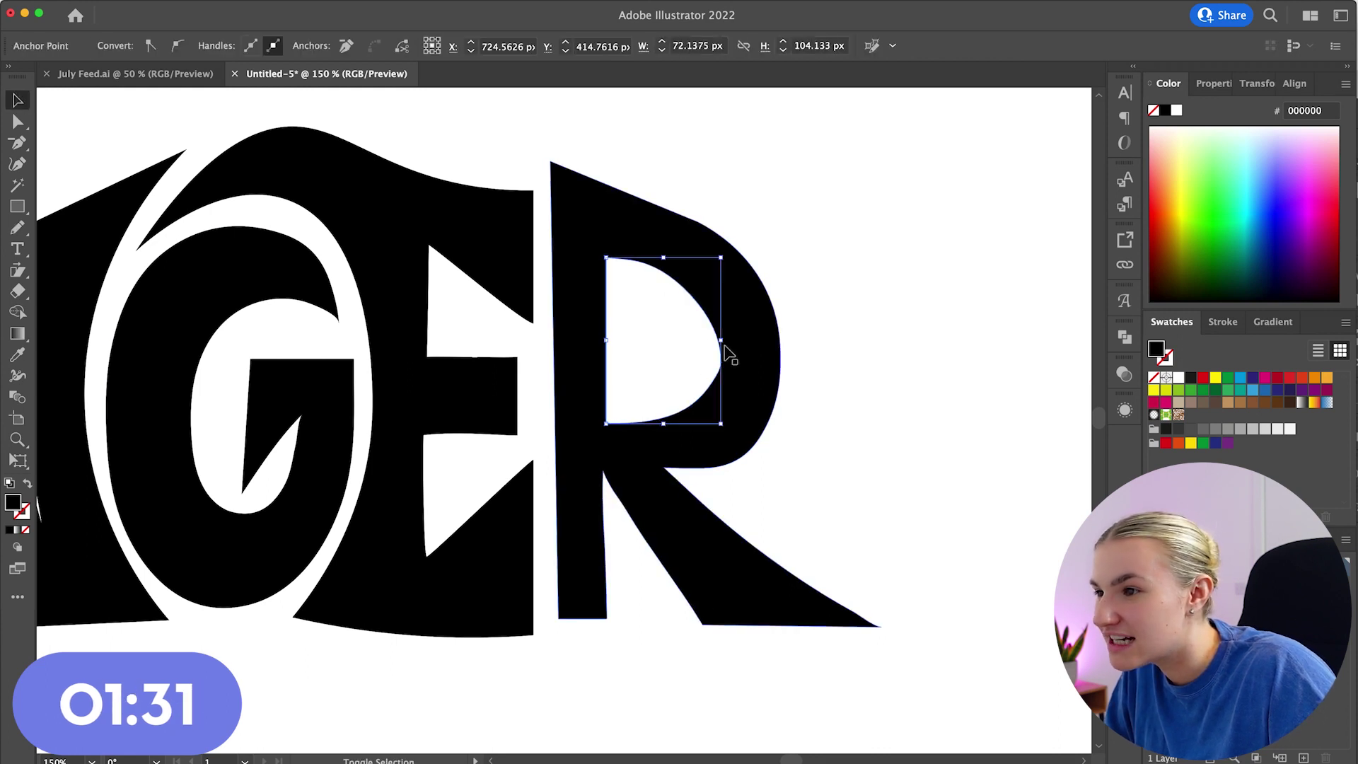
pyautogui.click(873, 366)
pyautogui.click(718, 342)
pyautogui.doubleClick(719, 343)
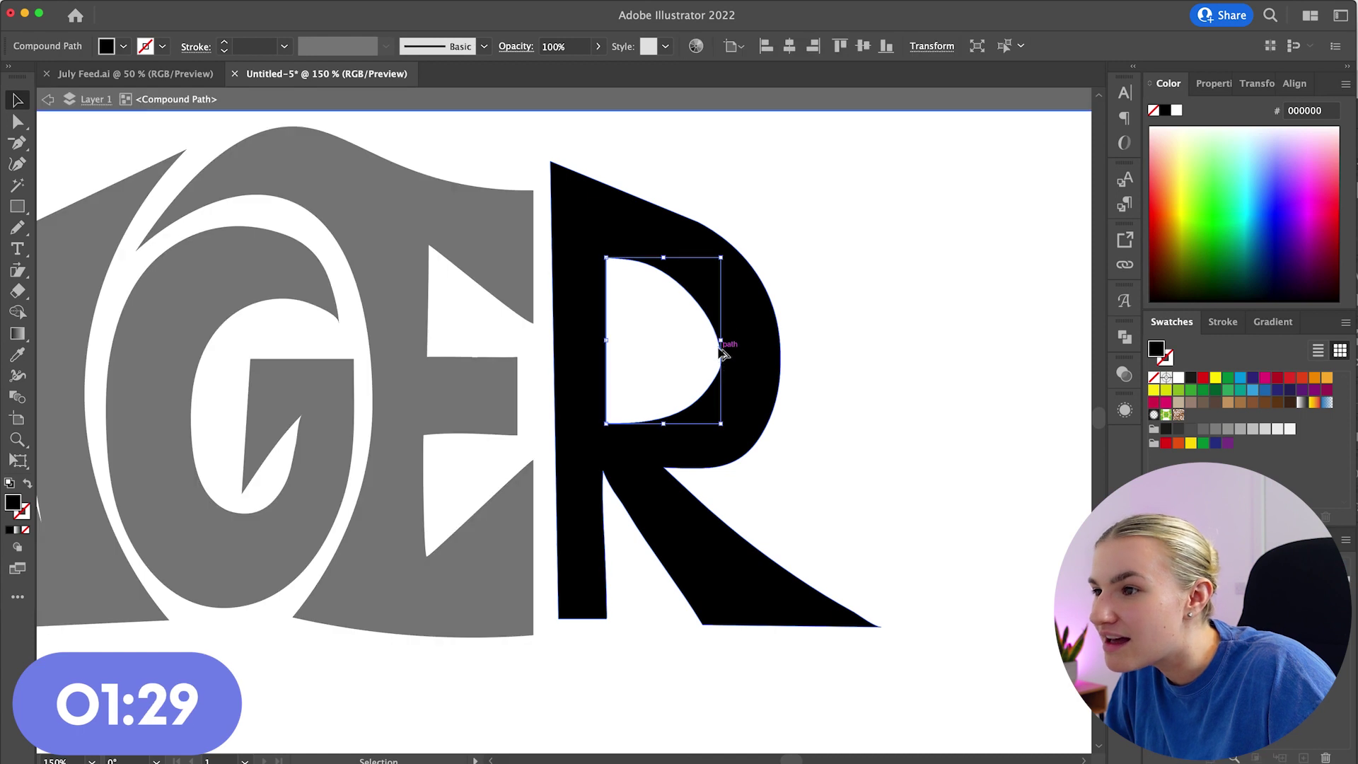
pyautogui.moveTo(720, 344); pyautogui.dragTo(704, 345)
pyautogui.moveTo(702, 335); pyautogui.dragTo(665, 300)
pyautogui.click(714, 404)
# Step: Redraw the R's outer contour with the Pencil tool, rounding the top edge and tucking the bowl in at its side and underside
pyautogui.hscroll(1, 715, 405)
pyautogui.press('n')
pyautogui.keyDown('super'); pyautogui.click(709, 244); pyautogui.keyUp('super')
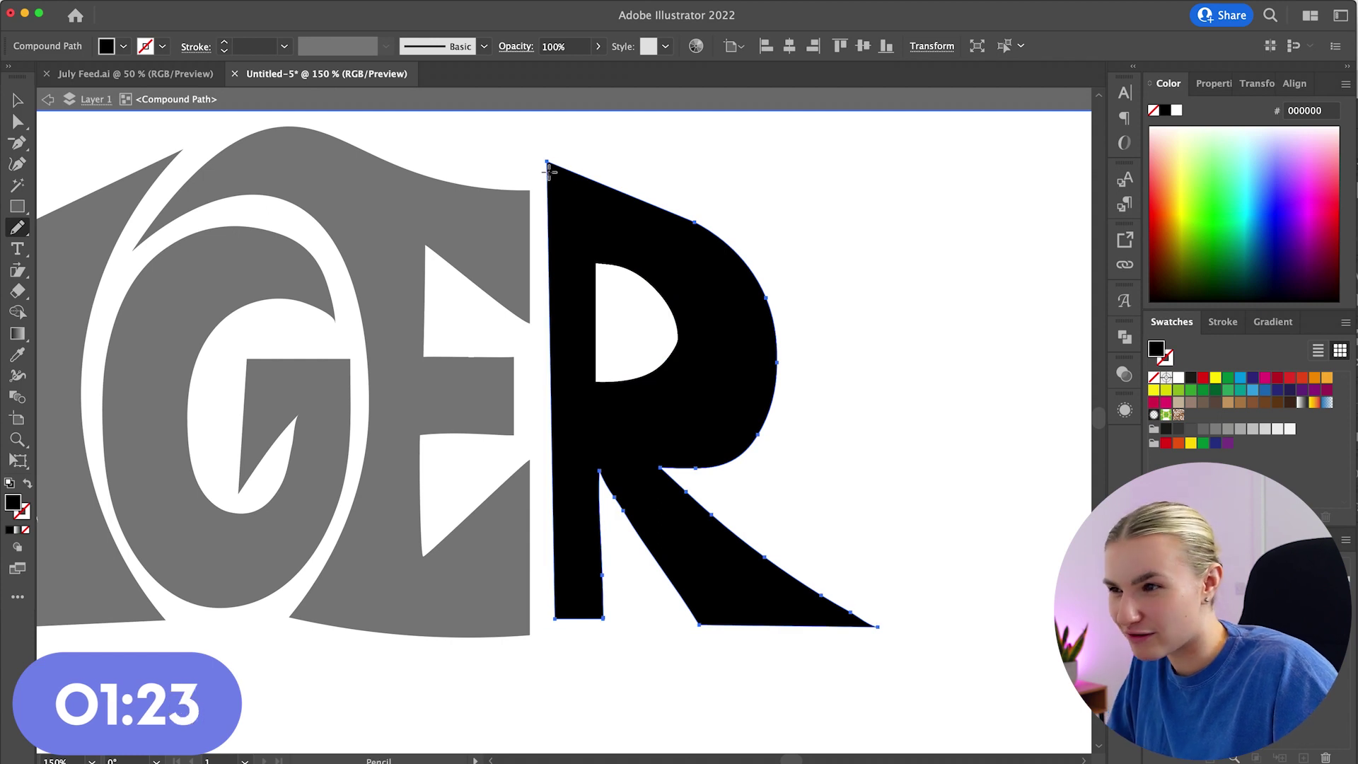
pyautogui.moveTo(550, 172)
pyautogui.mouseDown()
pyautogui.moveTo(656, 198)
pyautogui.moveTo(731, 235)
pyautogui.moveTo(766, 288)
pyautogui.moveTo(776, 349)
pyautogui.mouseUp()
pyautogui.moveTo(775, 146)
pyautogui.mouseDown()
pyautogui.moveTo(697, 227)
pyautogui.moveTo(643, 236)
pyautogui.moveTo(652, 265)
pyautogui.mouseUp()
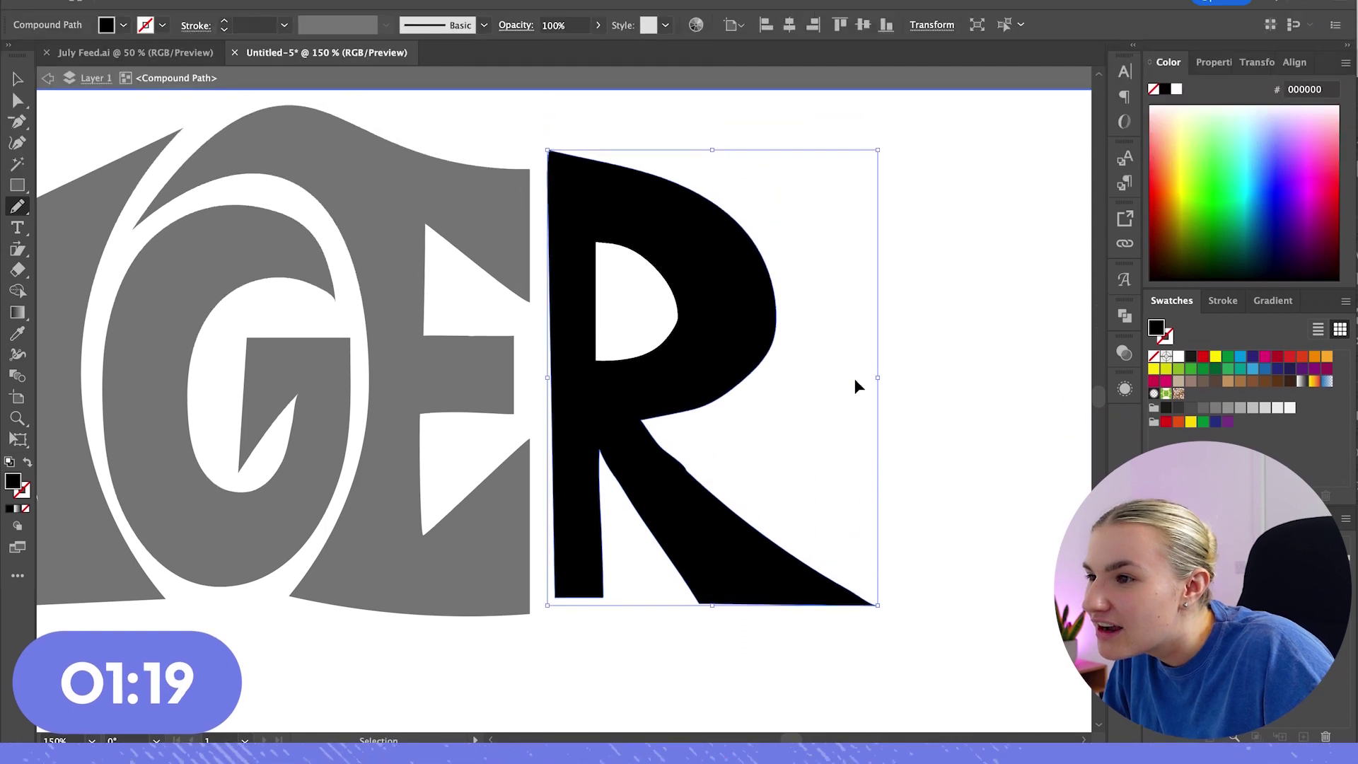
pyautogui.moveTo(766, 315); pyautogui.dragTo(753, 262)
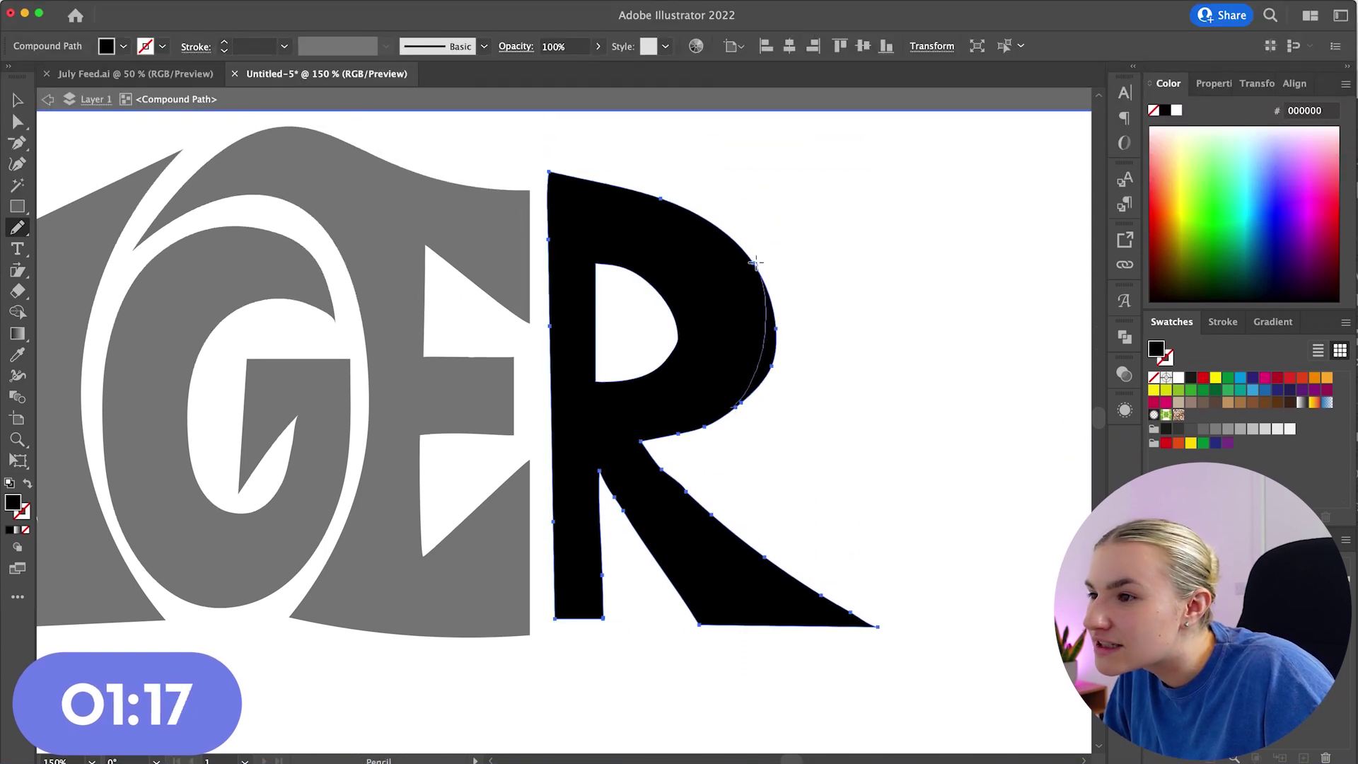
pyautogui.press('super+shift+a')
# Step: Bend the upper edge of the R's counter into a wave with the Curvature tool, removing its extra top curve point
pyautogui.keyDown('super'); pyautogui.click(614, 265); pyautogui.keyUp('super')
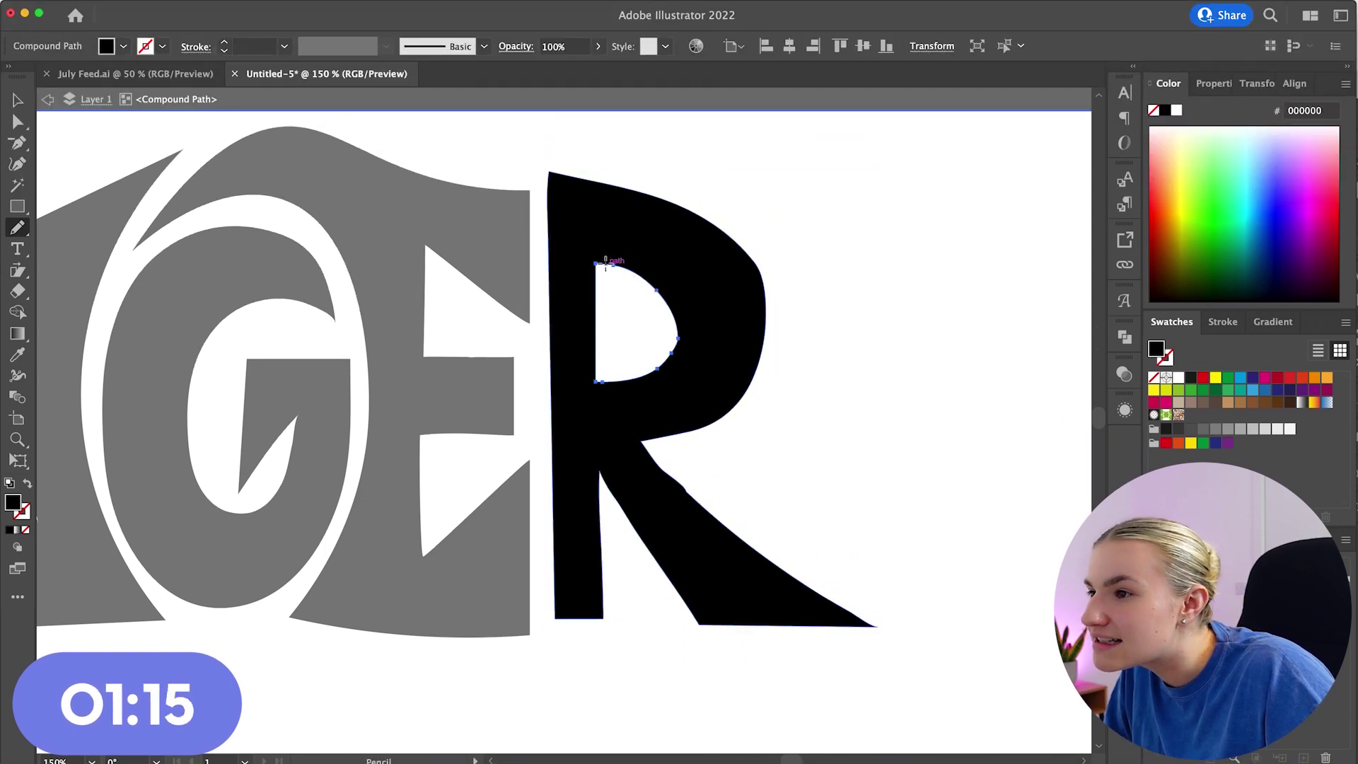
pyautogui.click(14, 164)
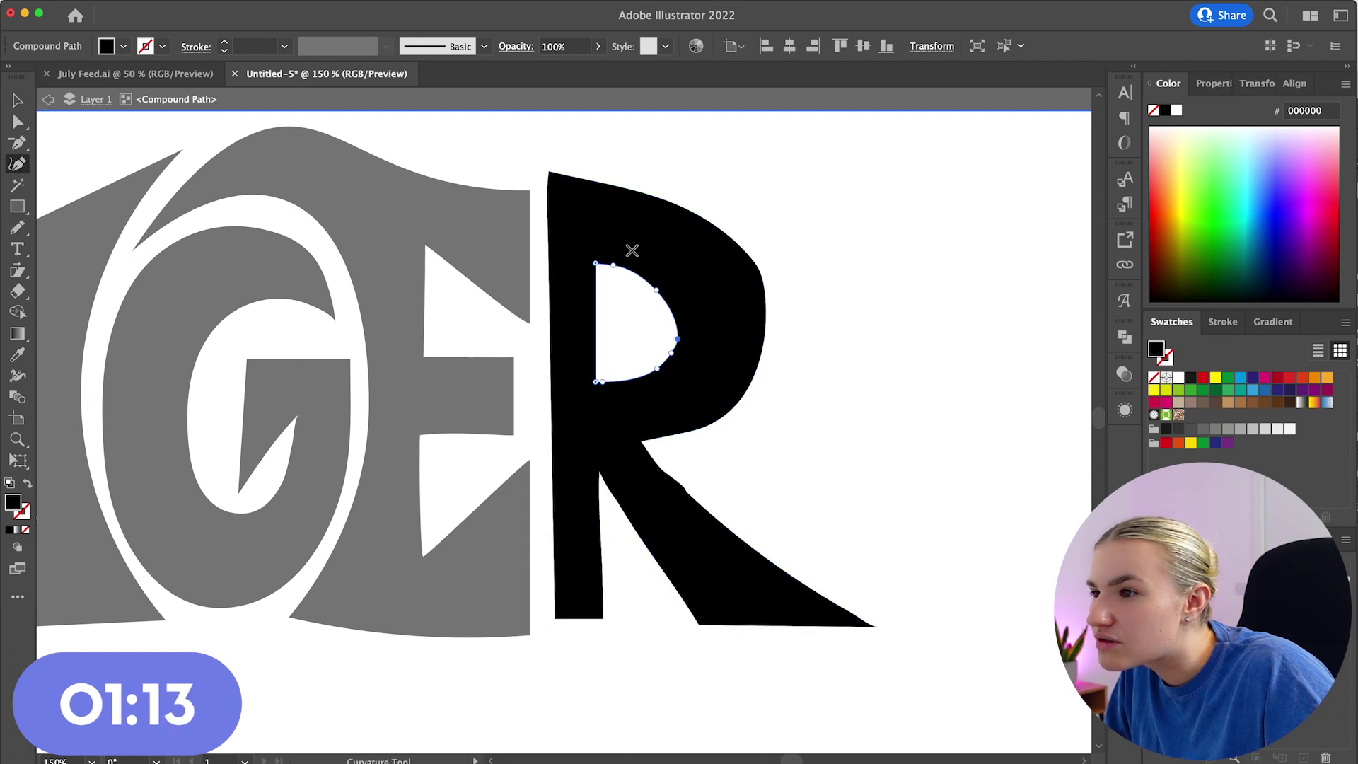
pyautogui.click(612, 265)
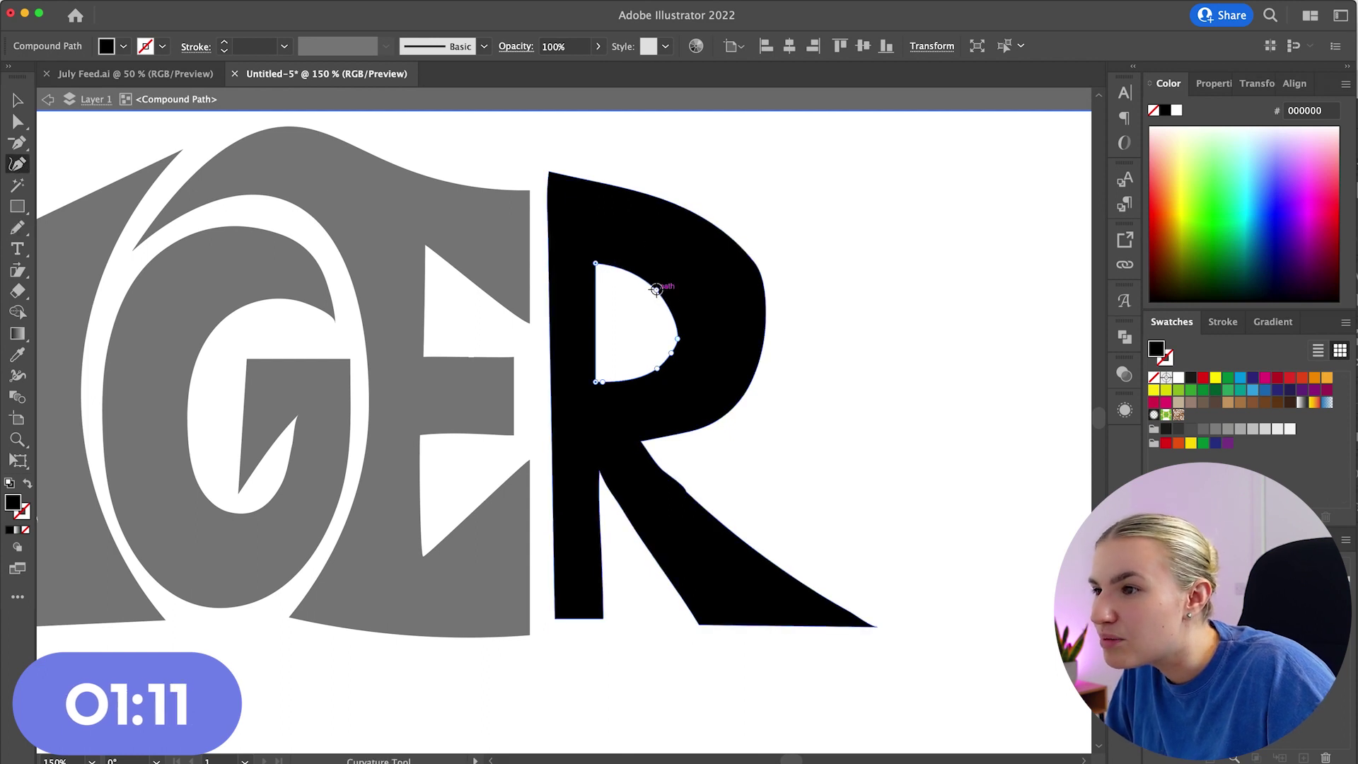
pyautogui.moveTo(626, 309); pyautogui.dragTo(681, 315)
pyautogui.keyDown('super'); pyautogui.click(825, 402); pyautogui.keyUp('super')
# Step: Smooth the bump on the upper edge of the R's leg by retracing it with the Pencil tool from the bowl downward
pyautogui.keyDown('super'); pyautogui.click(676, 503); pyautogui.keyUp('super')
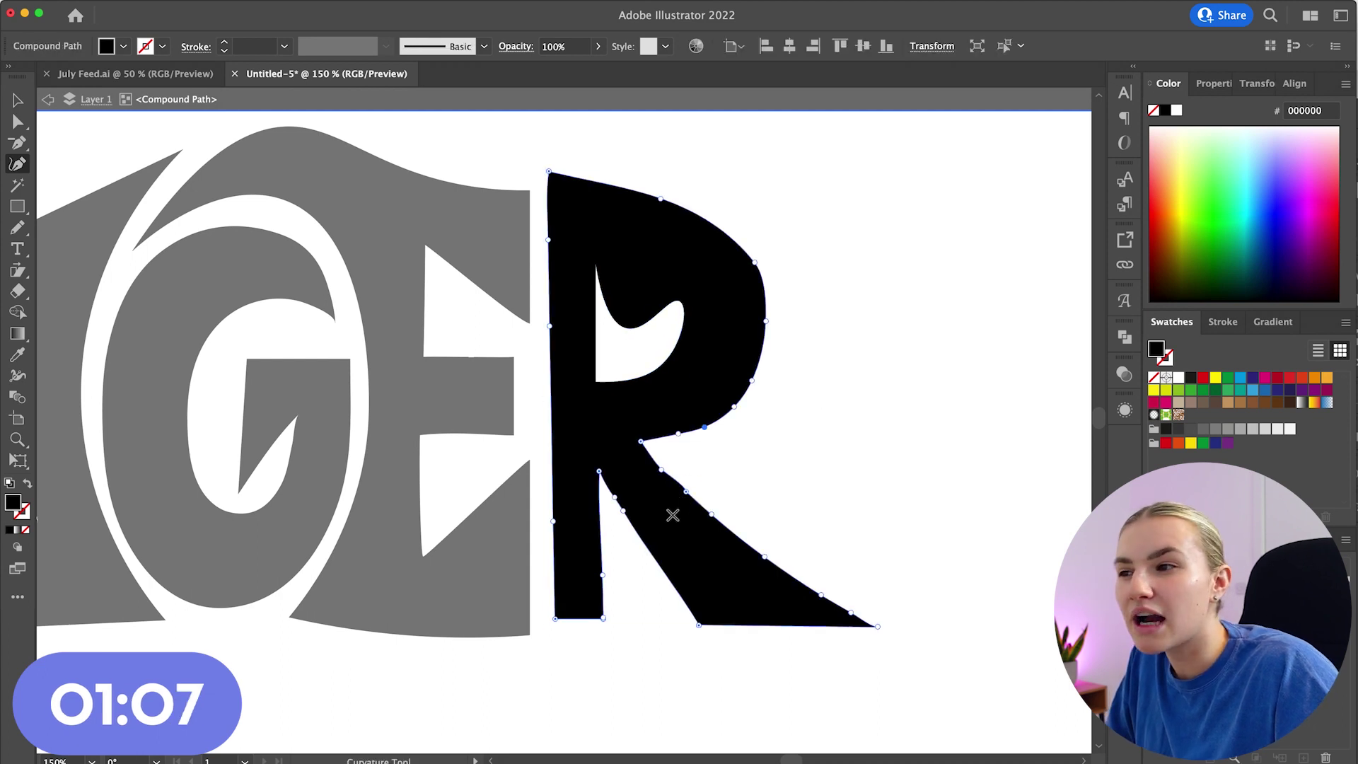
pyautogui.press('n')
pyautogui.moveTo(647, 444); pyautogui.dragTo(720, 524)
pyautogui.press('super+z')
pyautogui.moveTo(642, 442); pyautogui.dragTo(722, 523)
pyautogui.keyDown('super'); pyautogui.click(952, 530); pyautogui.keyUp('super')
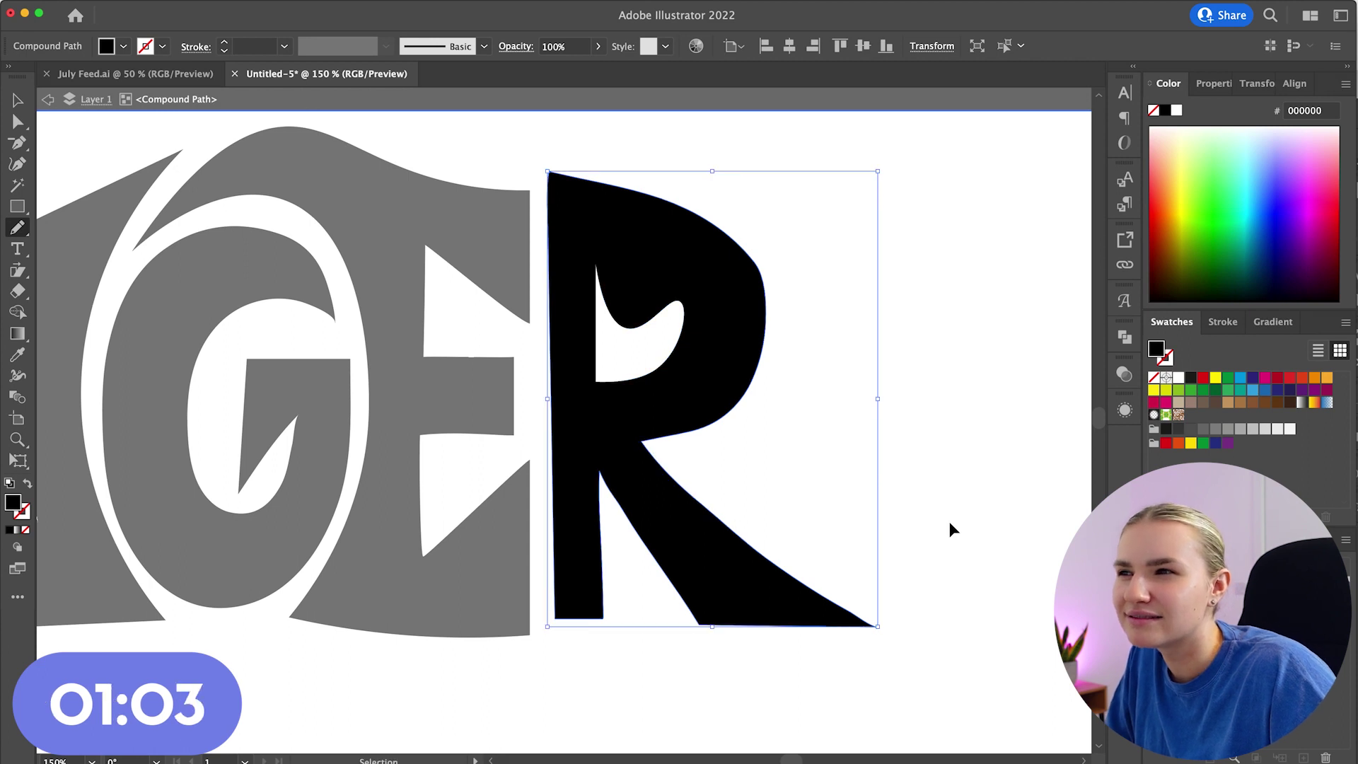
# Step: Trim the slanted outer edge of the R's stem to a straight vertical with the Eraser tool
pyautogui.hscroll(-2, 946, 522)
pyautogui.scroll(-2, 940, 529)
pyautogui.scroll(1, 939, 531)
pyautogui.keyDown('super'); pyautogui.click(686, 207); pyautogui.keyUp('super')
pyautogui.click(18, 291)
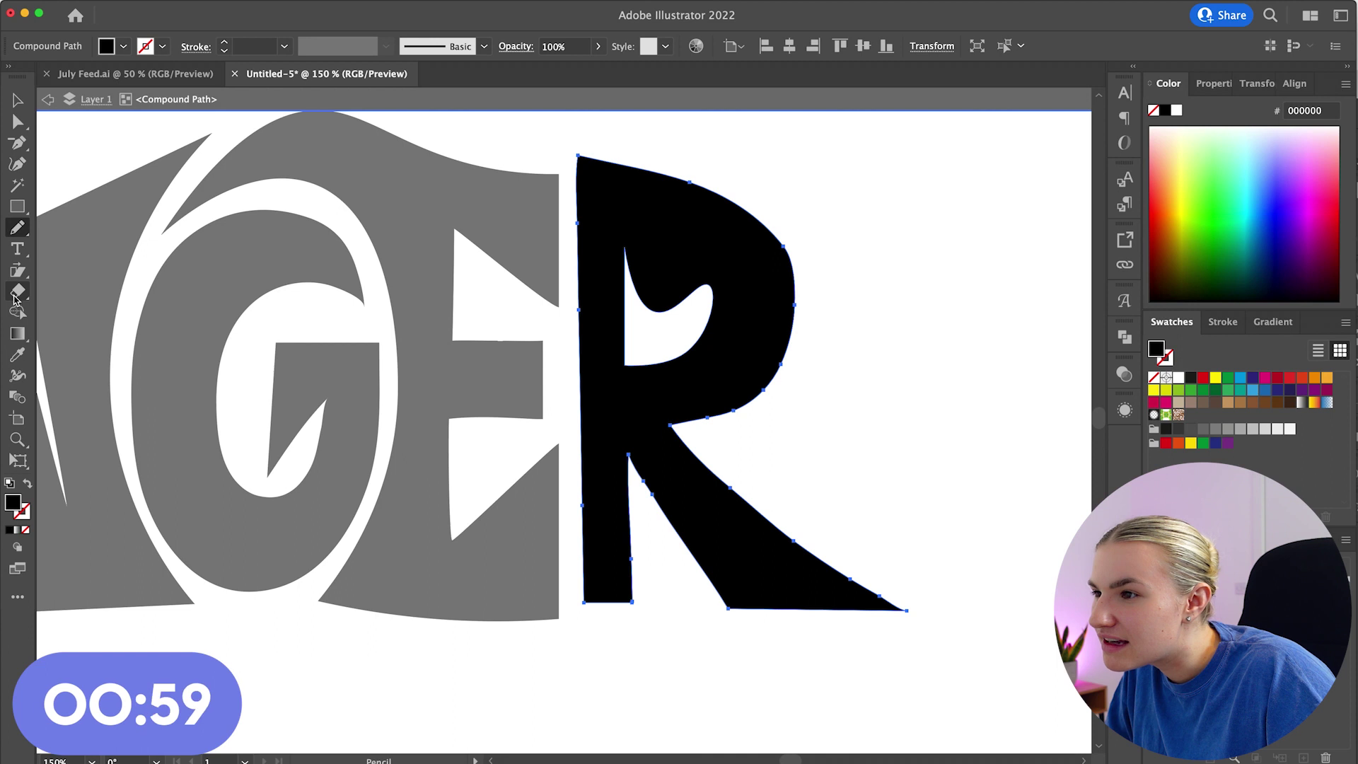
pyautogui.moveTo(532, 148); pyautogui.dragTo(587, 671)
# Step: Move the R stem's outer anchors toward the E to widen the stem, and extend its foot slightly downward
pyautogui.click(17, 121)
pyautogui.click(588, 156)
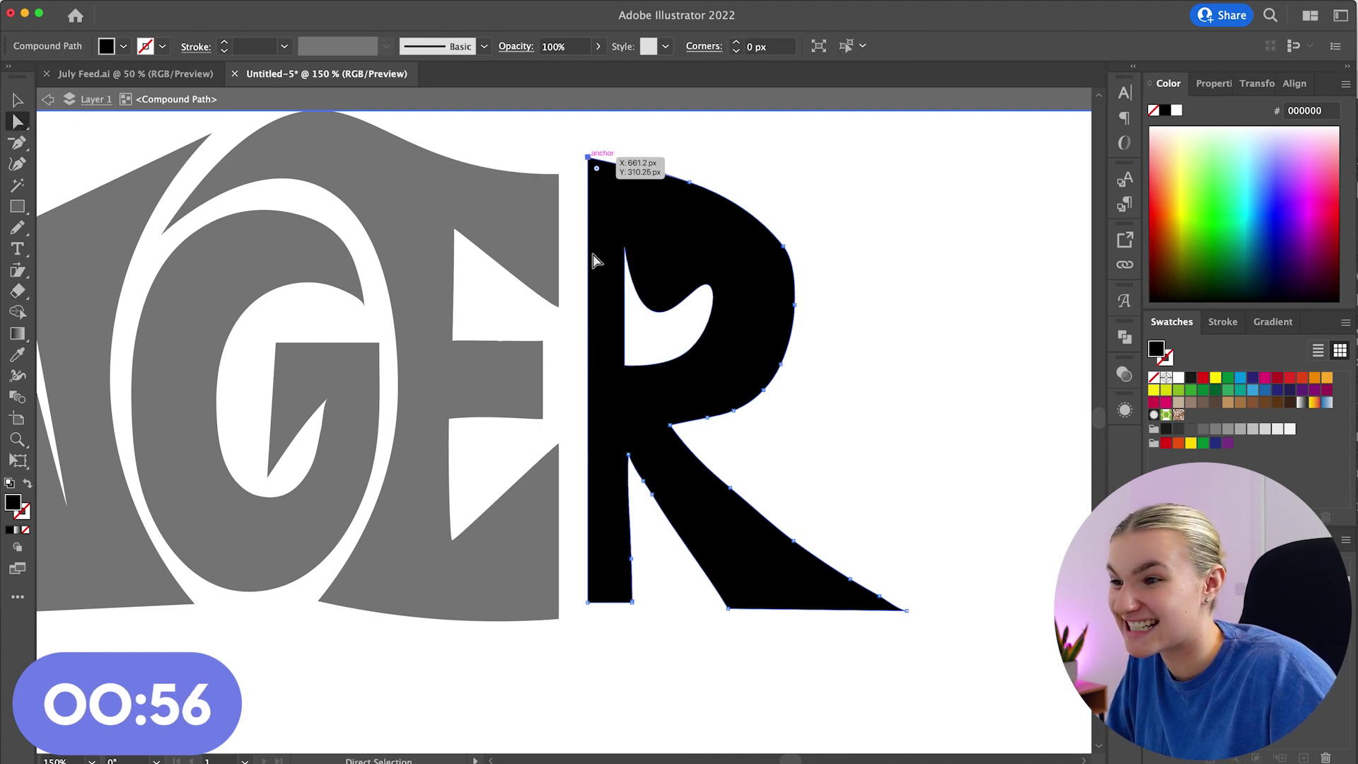
pyautogui.keyDown('shift'); pyautogui.click(588, 602); pyautogui.keyUp('shift')
pyautogui.moveTo(588, 602); pyautogui.dragTo(579, 602)
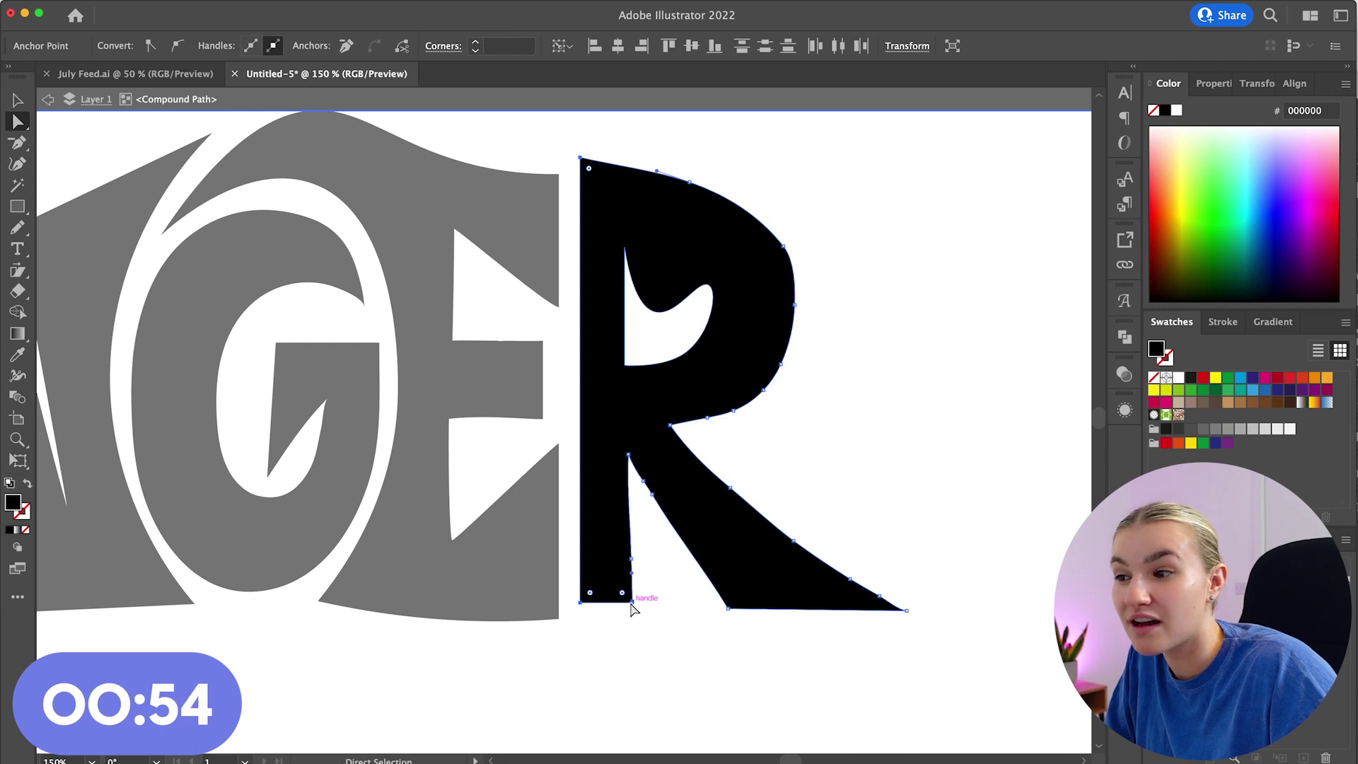
pyautogui.click(590, 138)
pyautogui.click(580, 157)
pyautogui.keyDown('shift'); pyautogui.click(582, 603); pyautogui.keyUp('shift')
pyautogui.moveTo(584, 609)
pyautogui.mouseDown()
pyautogui.moveTo(659, 631)
pyautogui.moveTo(571, 620)
pyautogui.mouseUp()
pyautogui.press('v')
pyautogui.moveTo(644, 231); pyautogui.dragTo(676, 234)
pyautogui.press('super+z')
# Step: Leave the R's isolation mode and nudge the letters sideways to even out the gaps across the wordmark
pyautogui.doubleClick(927, 282)
pyautogui.press('super+minus')
pyautogui.press('super+minus')
pyautogui.hscroll(-5, 676, 232)
pyautogui.moveTo(717, 371); pyautogui.dragTo(717, 371)
pyautogui.moveTo(354, 403); pyautogui.dragTo(348, 404)
pyautogui.click(384, 408)
pyautogui.click(794, 416)
pyautogui.moveTo(759, 404); pyautogui.dragTo(766, 404)
pyautogui.moveTo(653, 378); pyautogui.dragTo(658, 378)
pyautogui.click(348, 402)
pyautogui.moveTo(396, 434); pyautogui.dragTo(396, 434)
pyautogui.click(472, 299)
# Step: Curve the E's bottom edge upward into a shallow arch with the Curvature tool
pyautogui.press('super+equal')
pyautogui.scroll(-1, 477, 283)
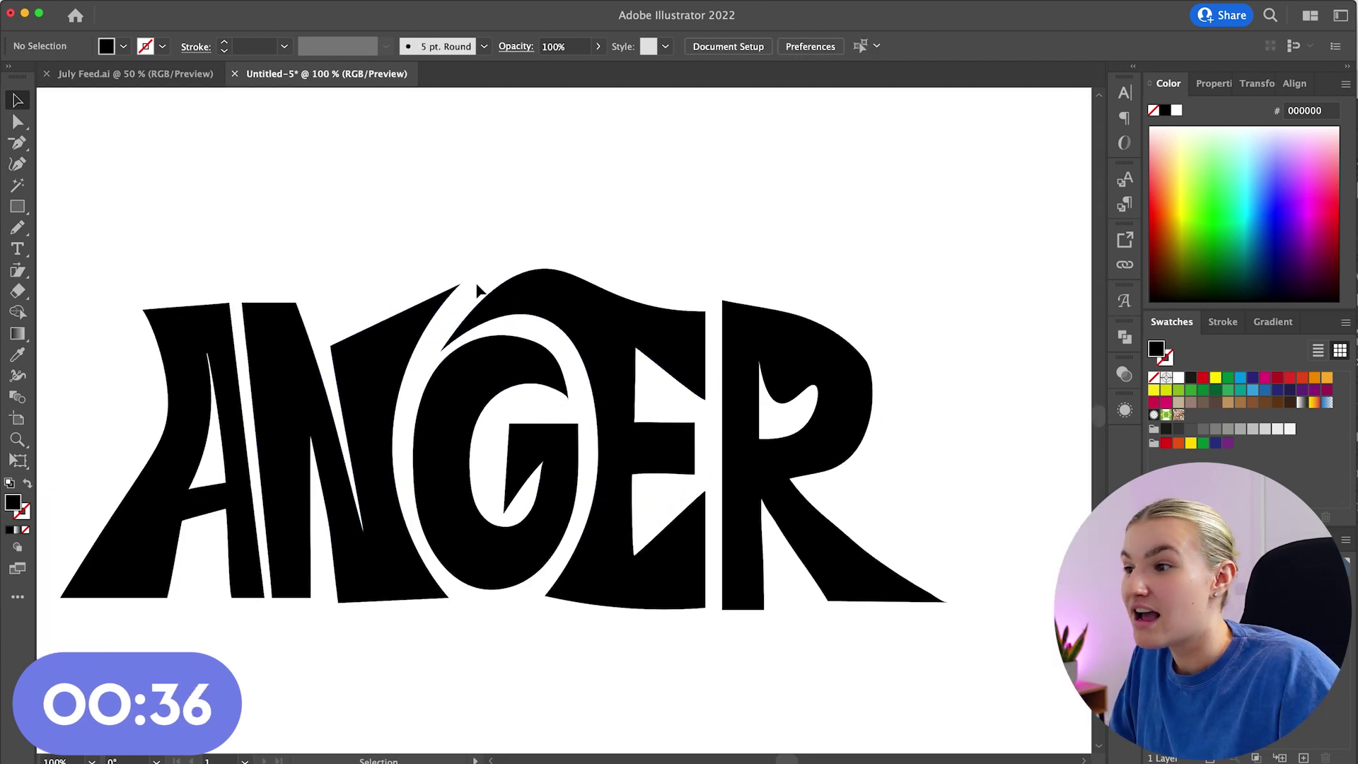
pyautogui.scroll(-1, 477, 282)
pyautogui.click(17, 163)
pyautogui.click(636, 579)
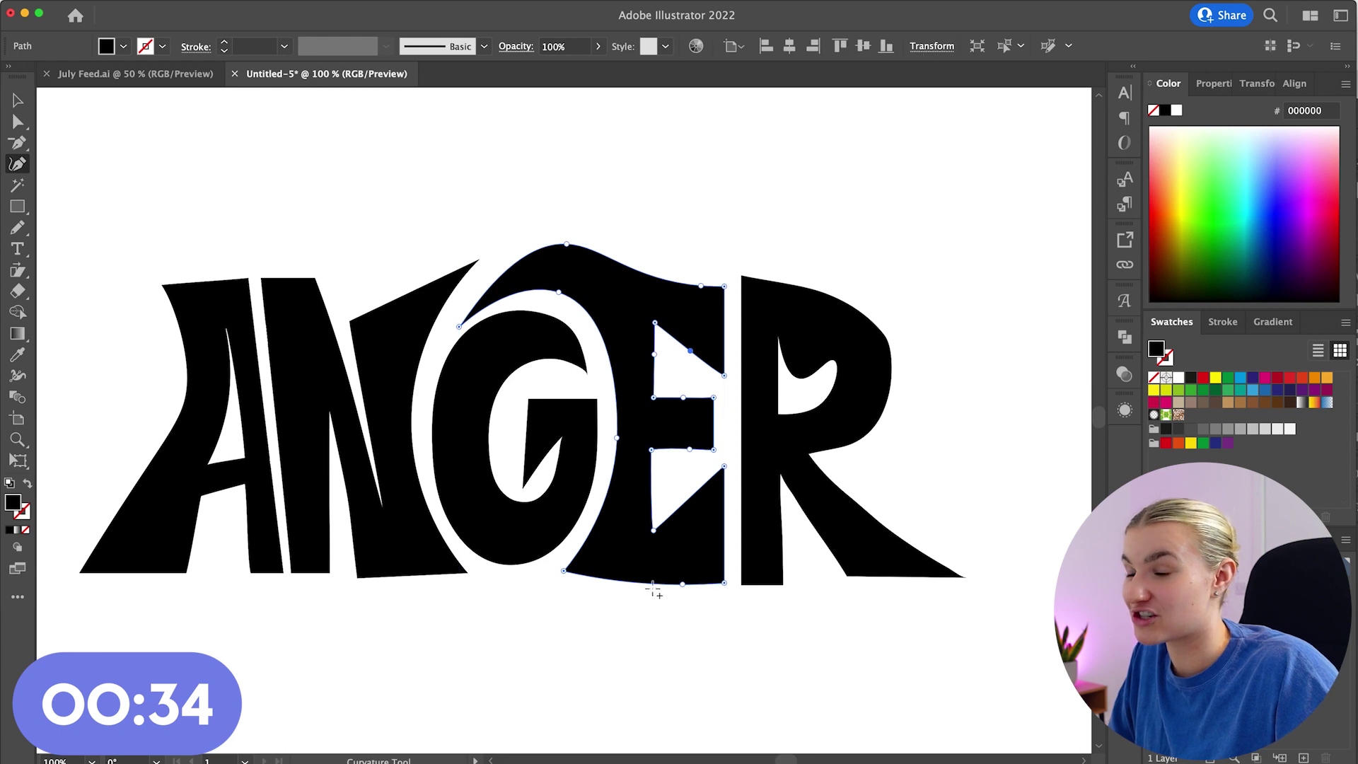
pyautogui.moveTo(677, 583); pyautogui.dragTo(644, 564)
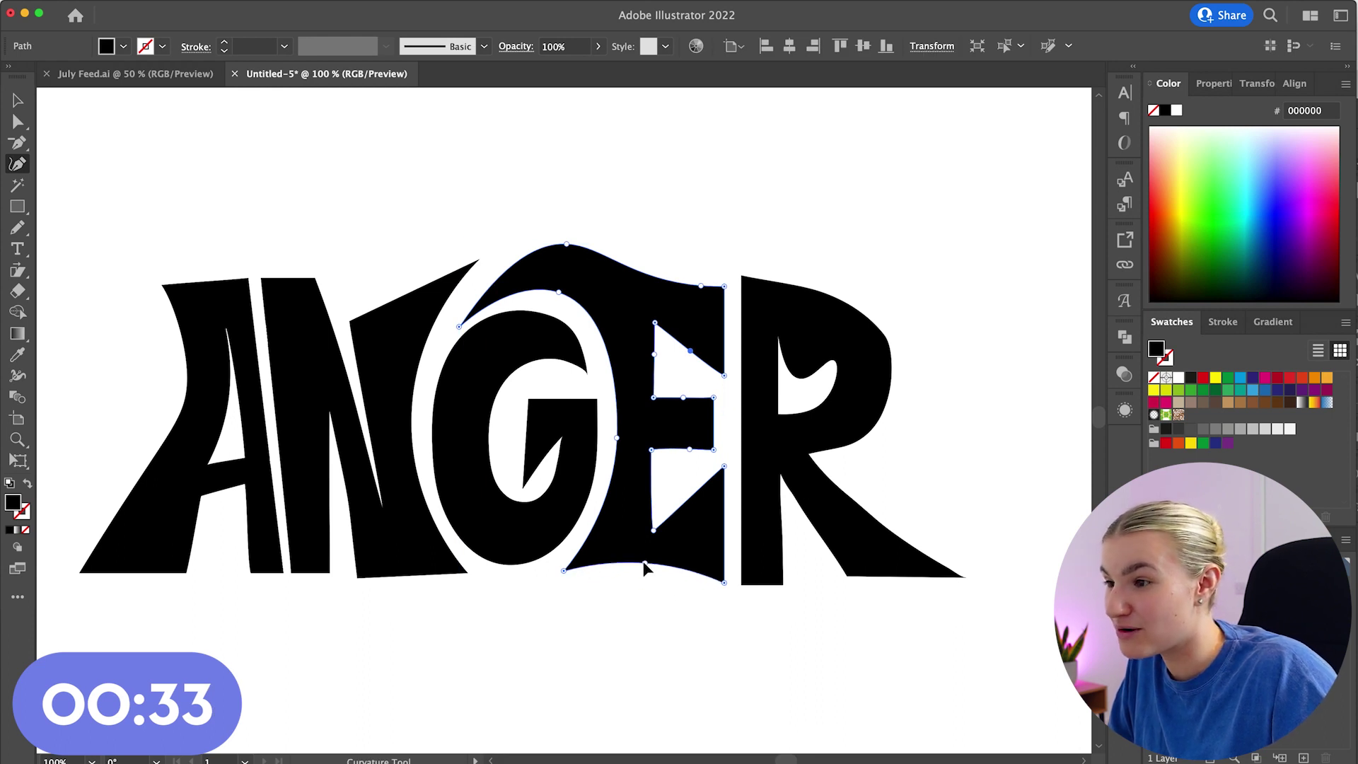
pyautogui.keyDown('super'); pyautogui.click(689, 624); pyautogui.keyUp('super')
# Step: Curve the upper edge of the R's leg inward by moving its middle curve point
pyautogui.hscroll(-5, 690, 625)
pyautogui.hscroll(7, 690, 625)
pyautogui.click(770, 517)
pyautogui.click(765, 510)
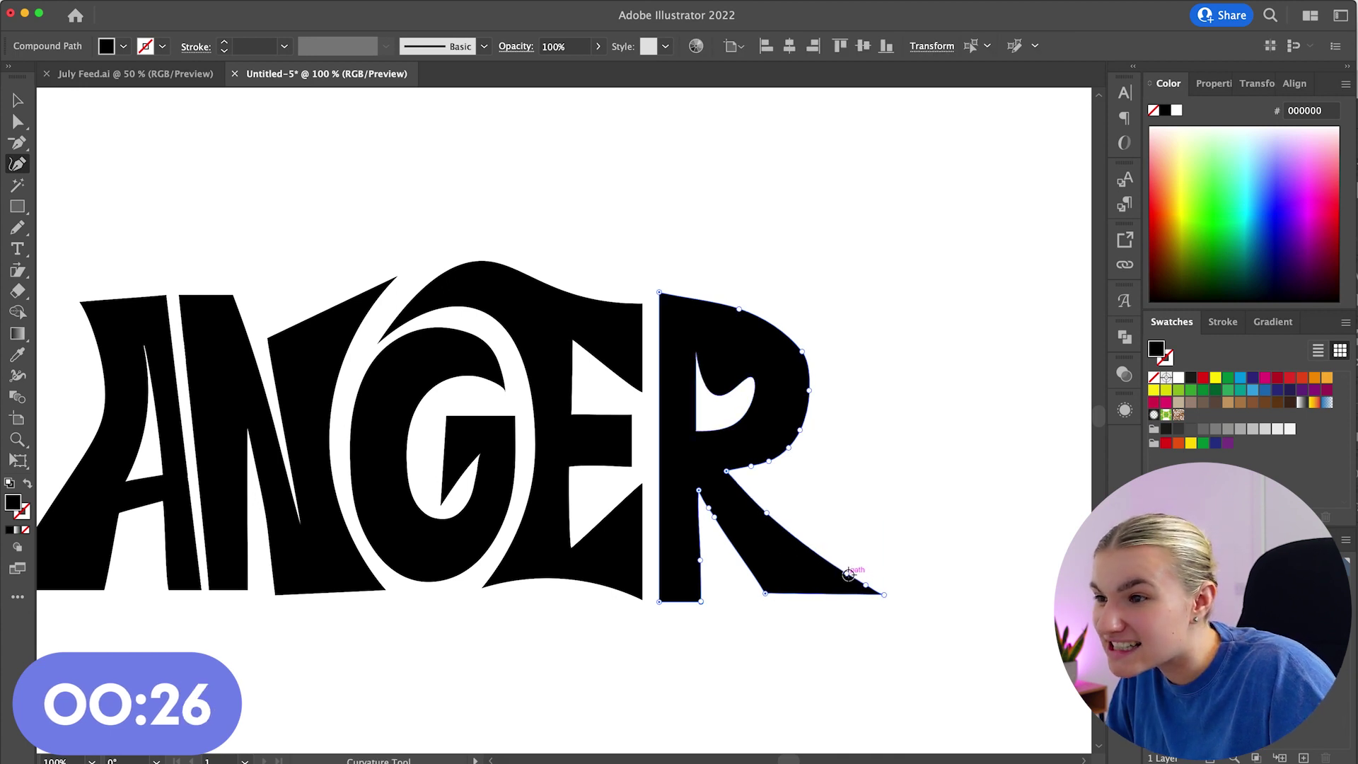
pyautogui.moveTo(767, 516); pyautogui.dragTo(770, 527)
pyautogui.moveTo(885, 595); pyautogui.dragTo(811, 563)
pyautogui.press('super+z')
pyautogui.press('super+z')
# Step: Move the anchor where the R's bowl meets the leg slightly outward to thicken the top of the leg
pyautogui.keyDown('super'); pyautogui.click(940, 545); pyautogui.keyUp('super')
pyautogui.hscroll(-1, 835, 509)
pyautogui.keyDown('super'); pyautogui.click(723, 473); pyautogui.keyUp('super')
pyautogui.moveTo(731, 472); pyautogui.dragTo(741, 469)
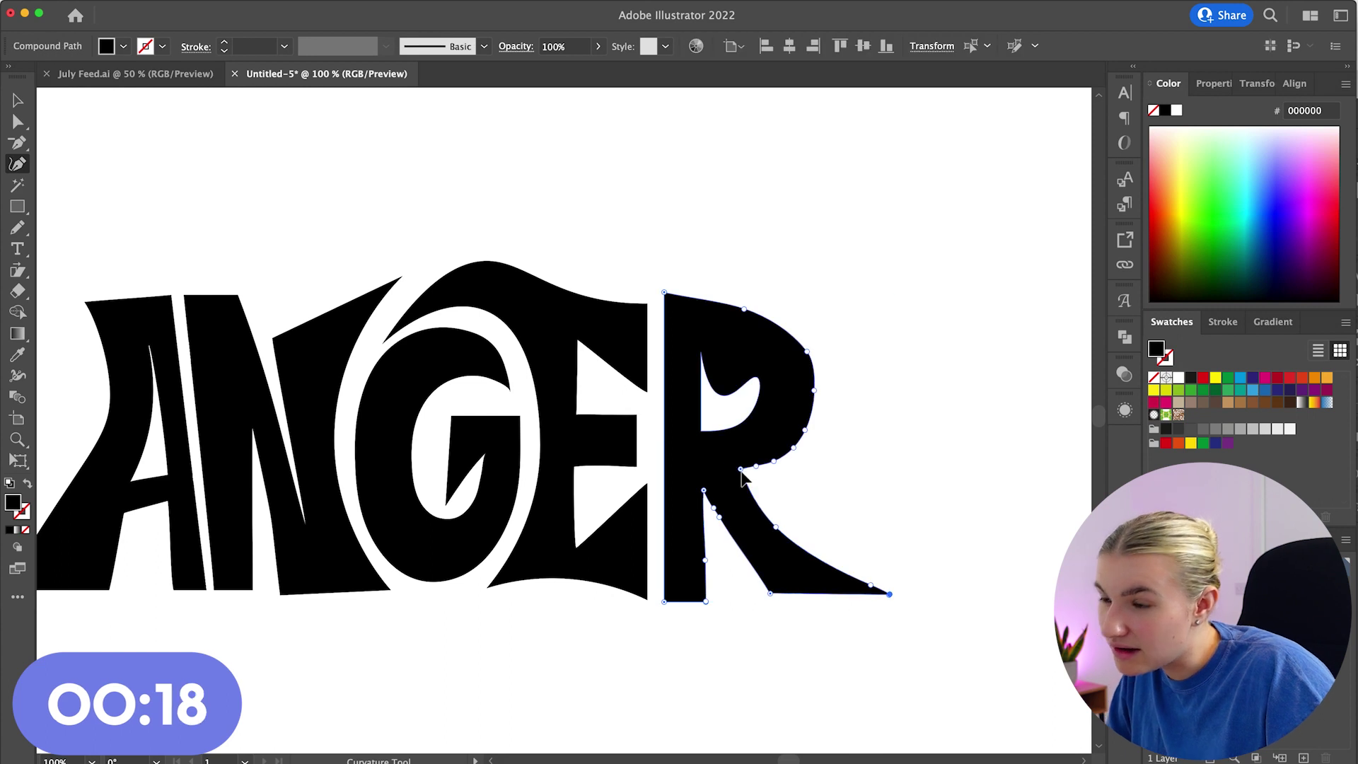
pyautogui.keyDown('super'); pyautogui.click(959, 532); pyautogui.keyUp('super')
pyautogui.hscroll(-1, 910, 470)
pyautogui.hscroll(-2, 910, 469)
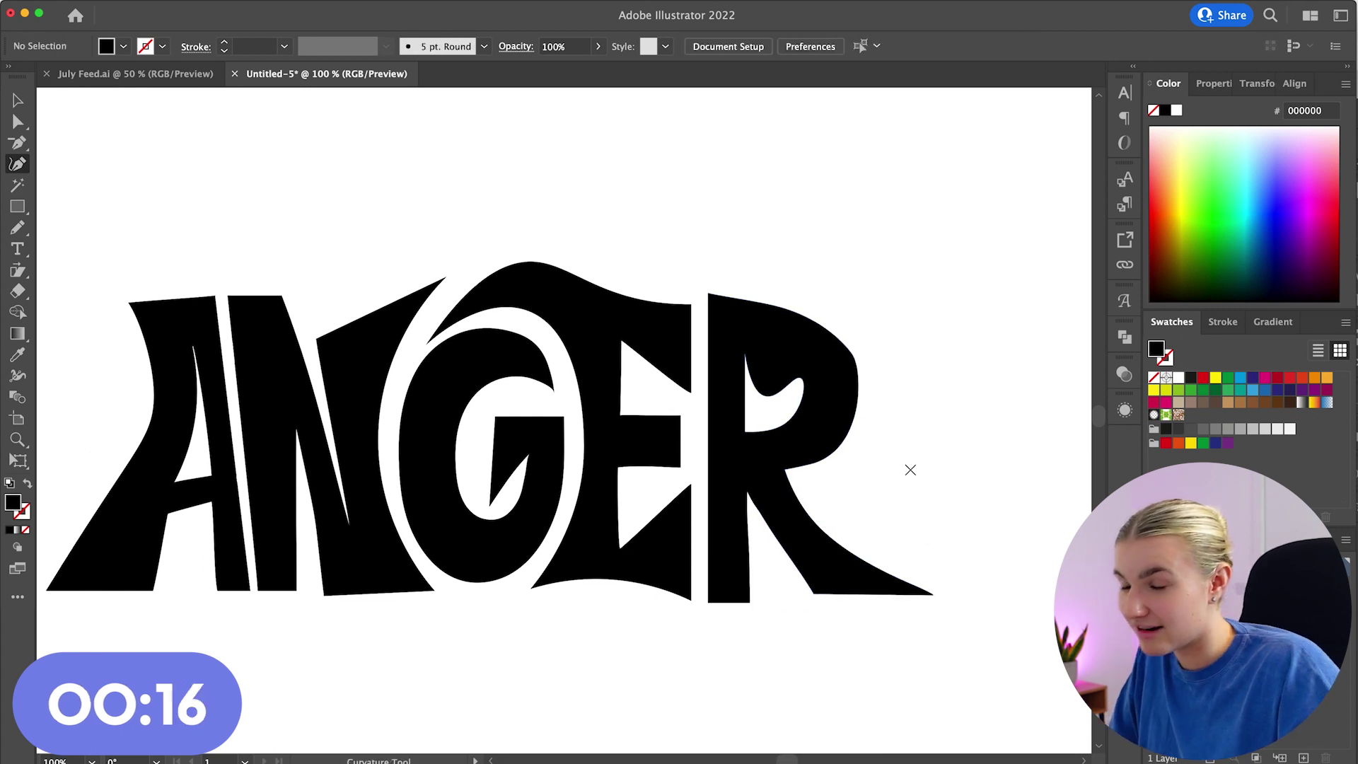
pyautogui.click(848, 560)
pyautogui.press('n')
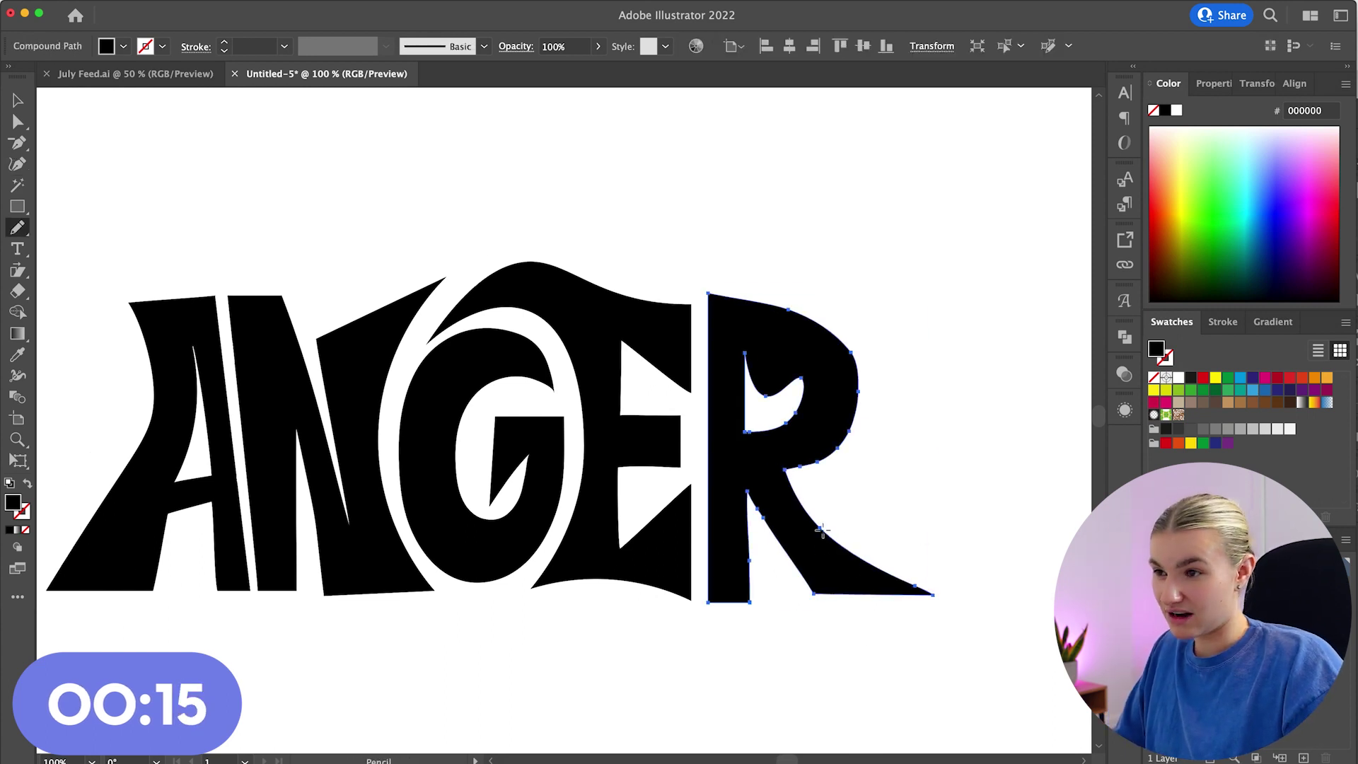
pyautogui.moveTo(901, 594); pyautogui.dragTo(866, 594)
pyautogui.keyDown('super'); pyautogui.click(1012, 536); pyautogui.keyUp('super')
pyautogui.press('super+z')
pyautogui.press('super+minus')
pyautogui.press('v')
pyautogui.hscroll(-4, 394, 248)
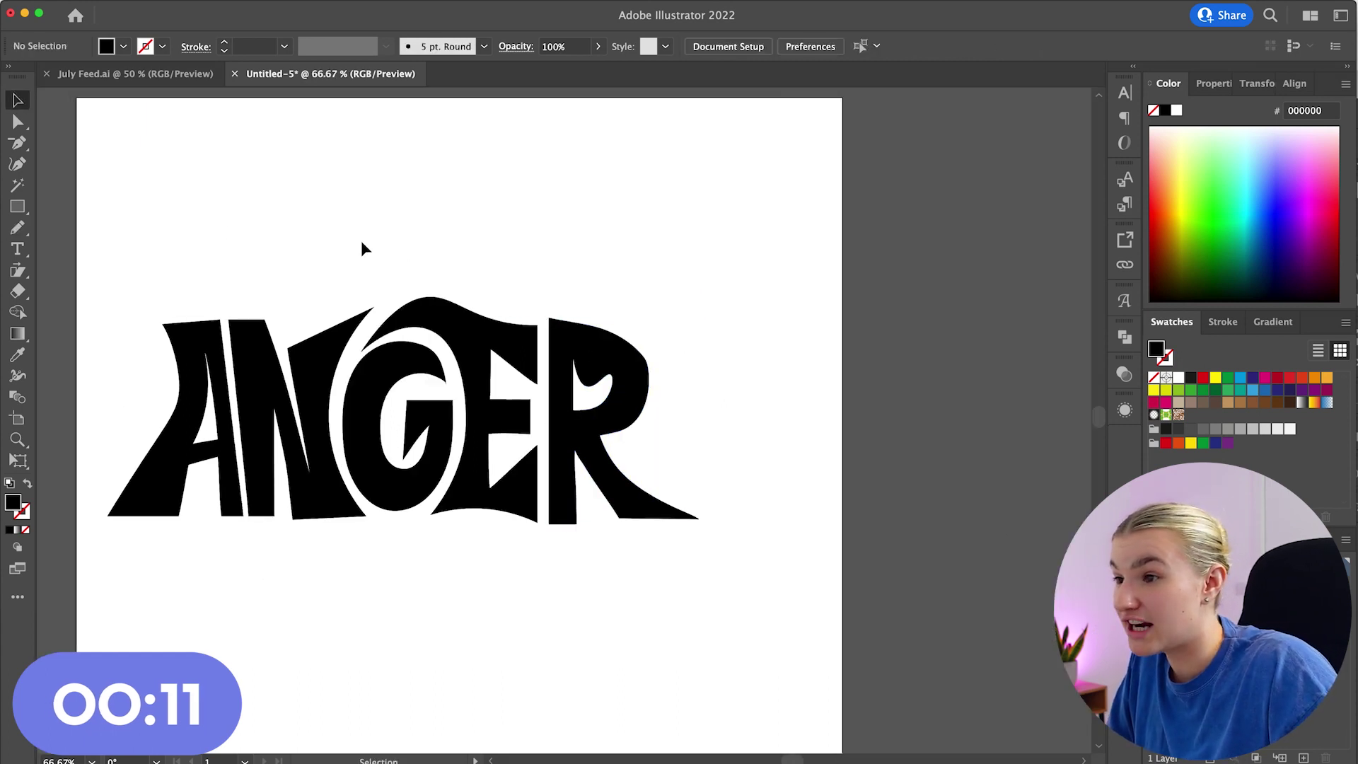
# Step: Recolor the whole ANGER wordmark red (E30613) and apply a Radial Blur with amount 6 to it
pyautogui.moveTo(260, 232); pyautogui.dragTo(820, 565)
pyautogui.click(1203, 377)
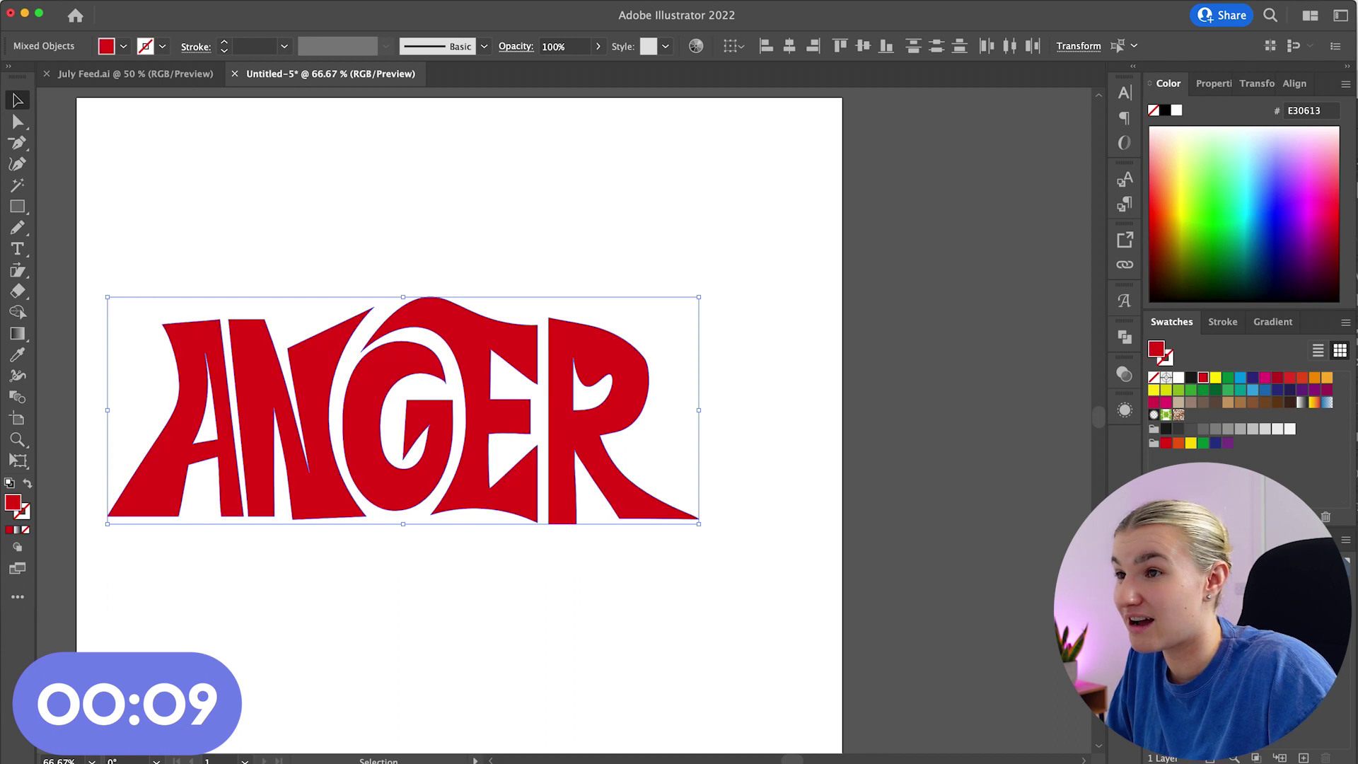
pyautogui.click(292, 0)
pyautogui.moveTo(377, 299)
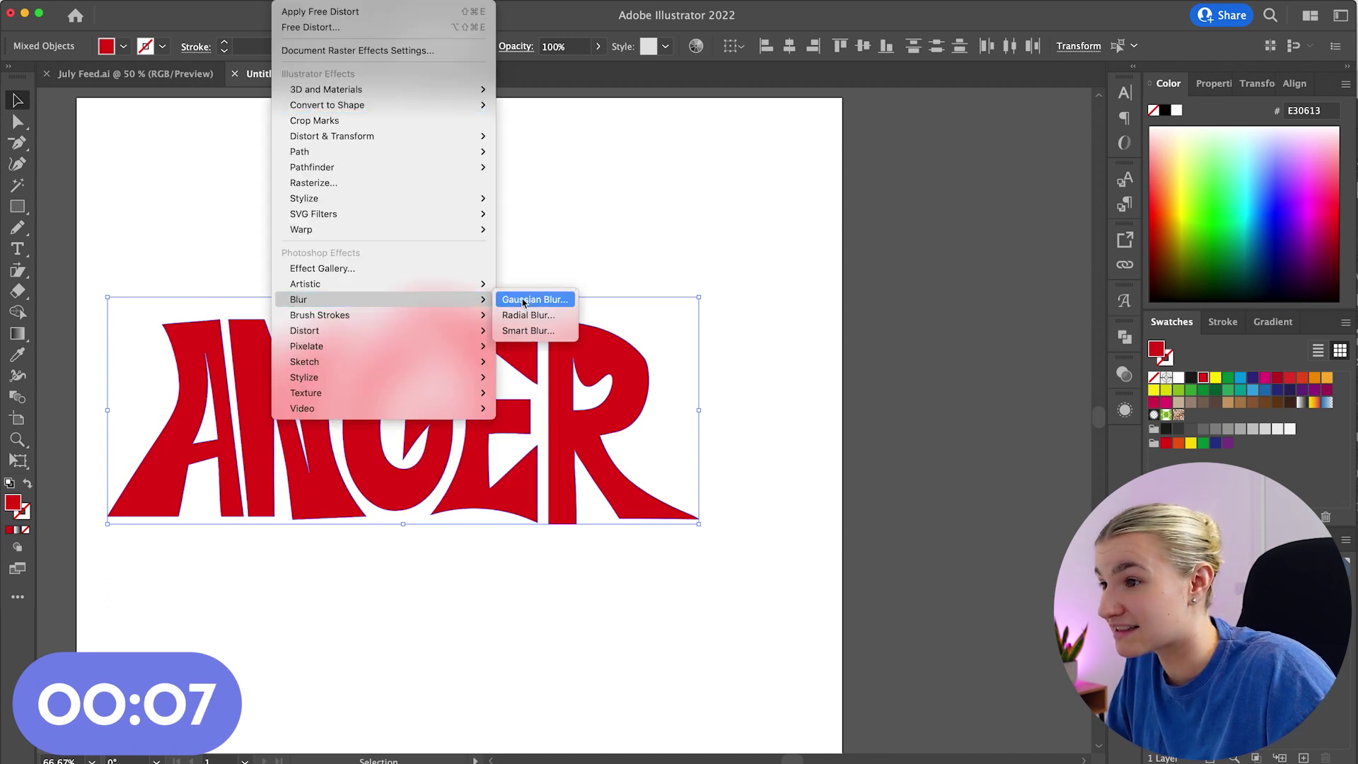
pyautogui.click(528, 314)
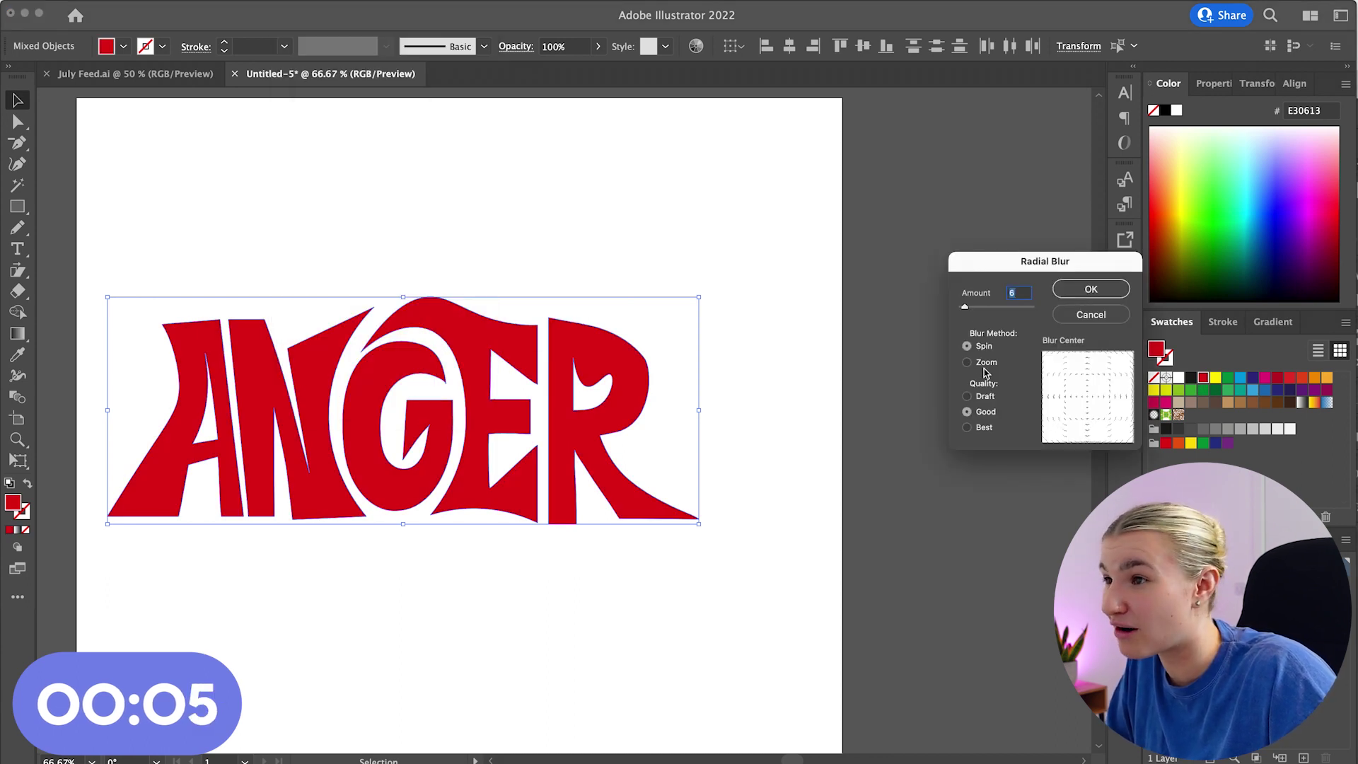
pyautogui.click(1091, 290)
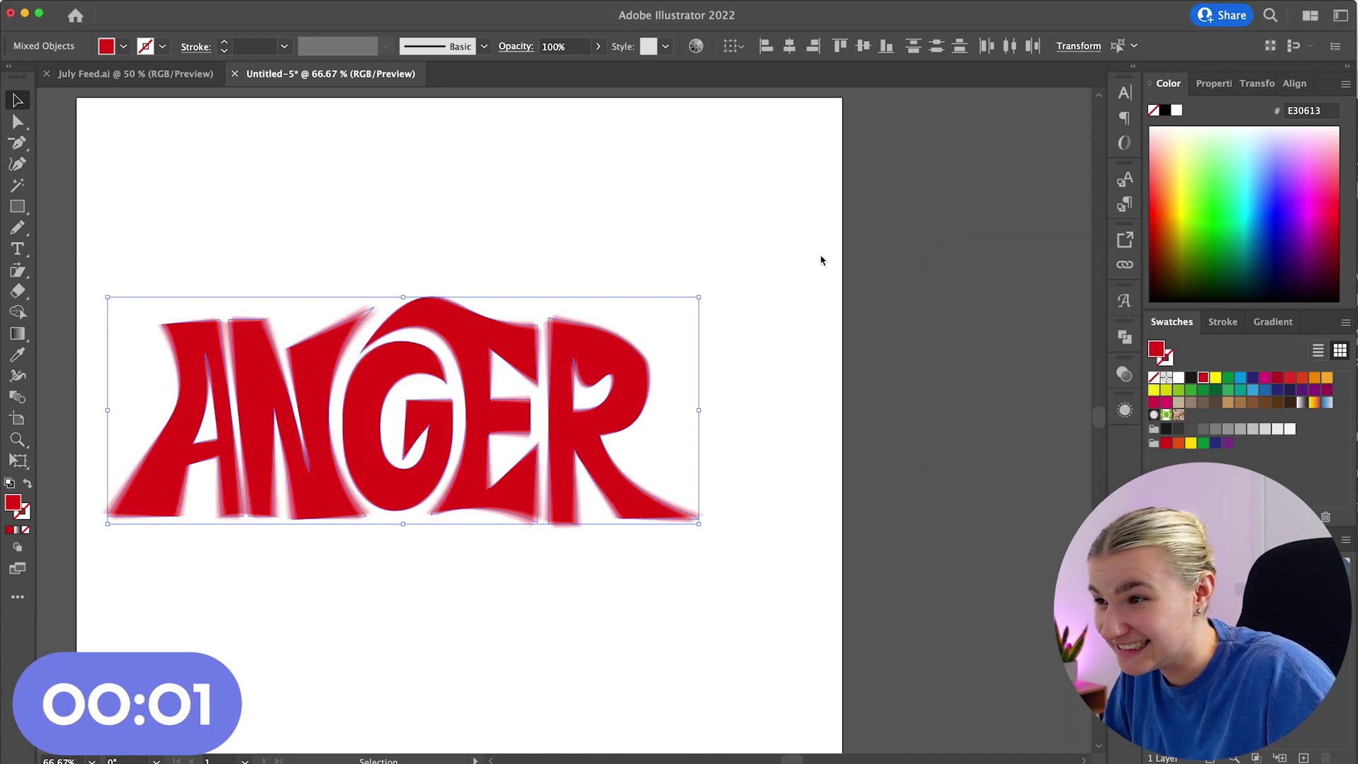
pyautogui.click(836, 347)
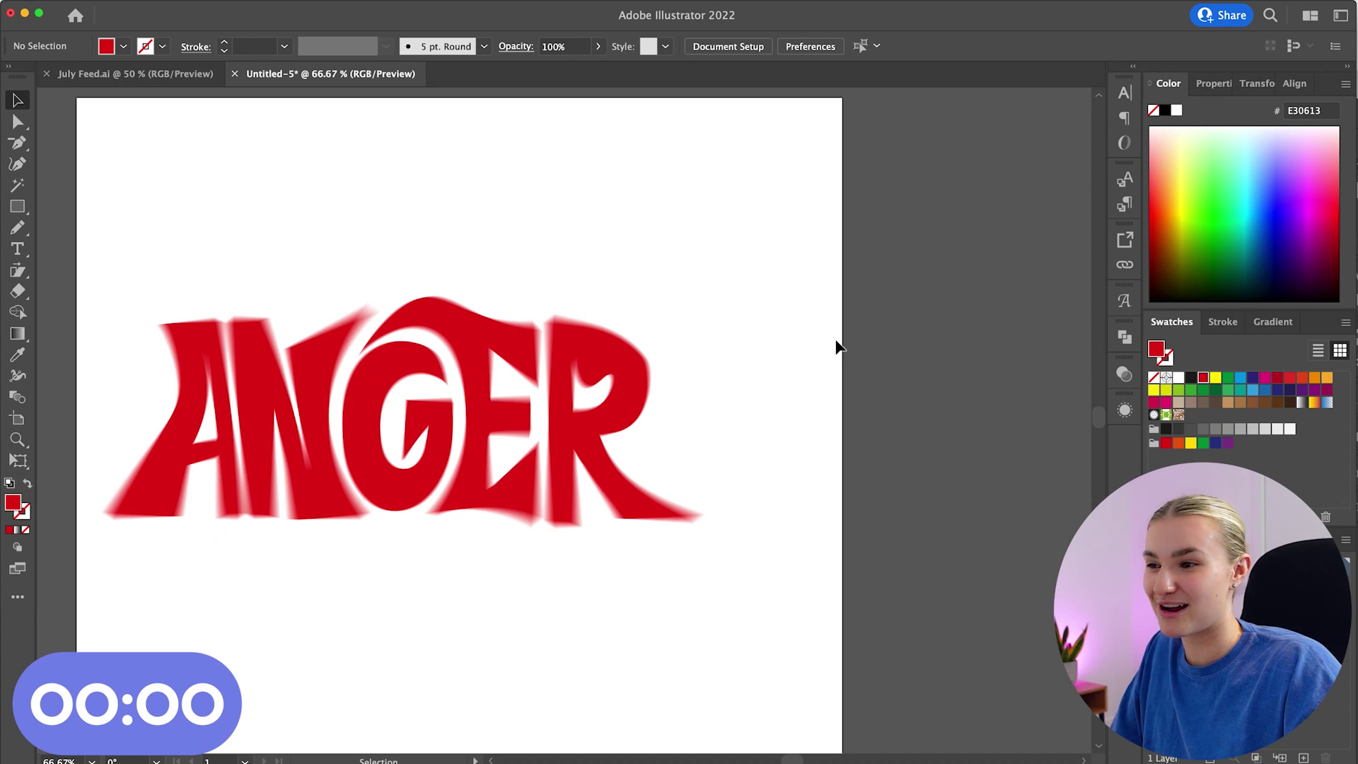
pyautogui.hscroll(-3, 837, 346)
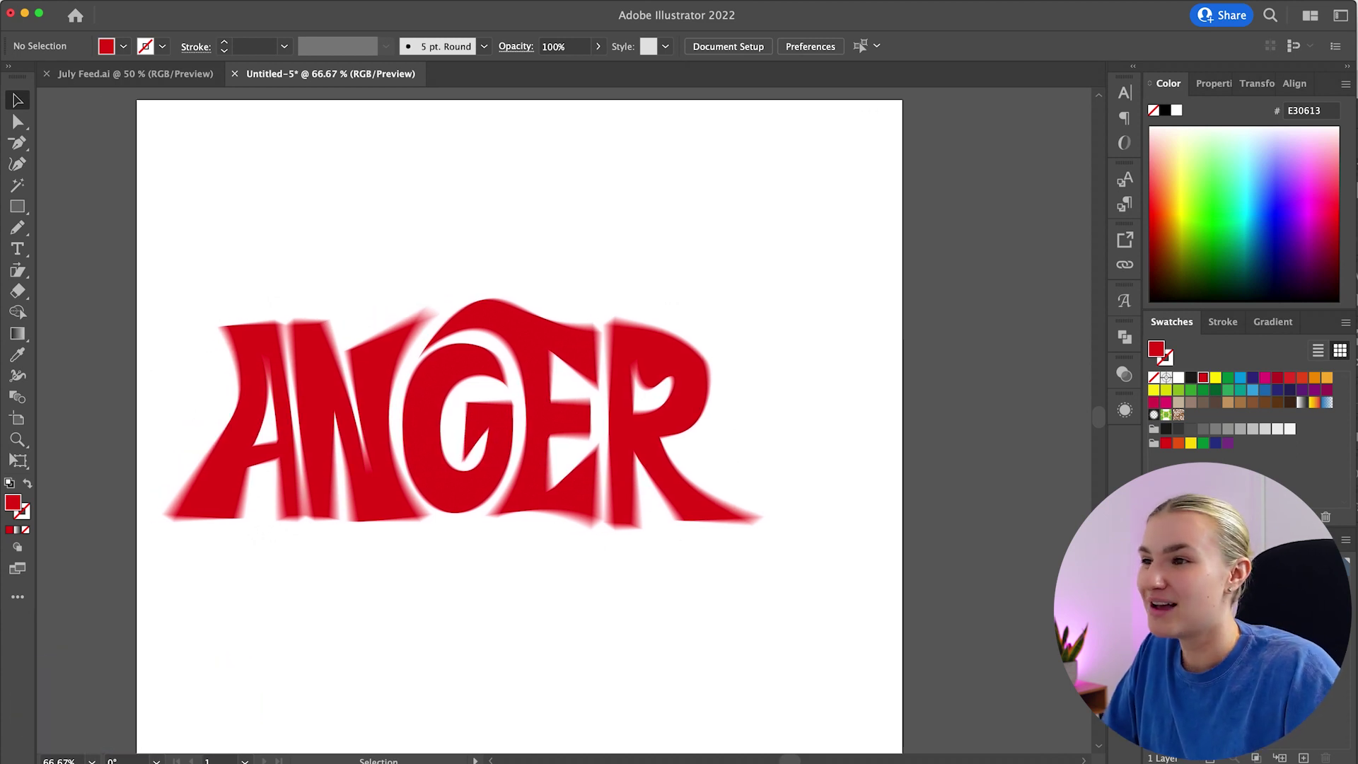